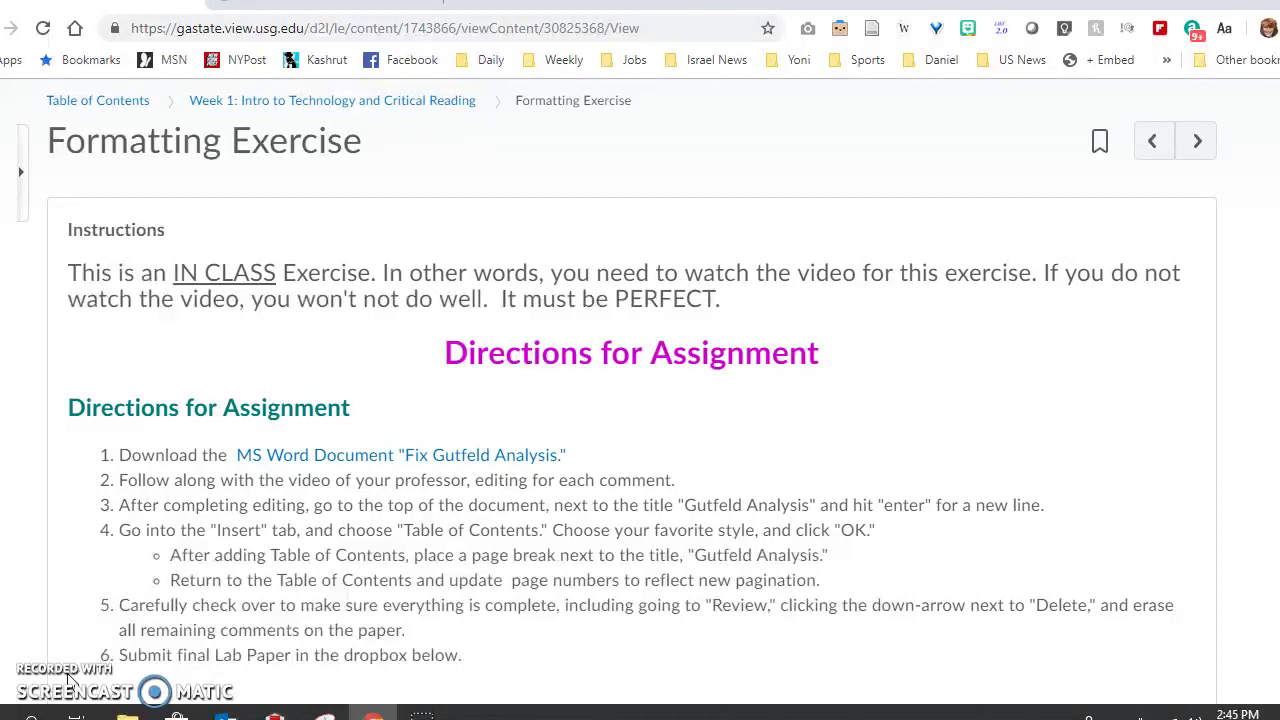
Download the "Fix Gutfeld Analysis" Word document from the assignment directions, open it and enable editing
click(343, 462)
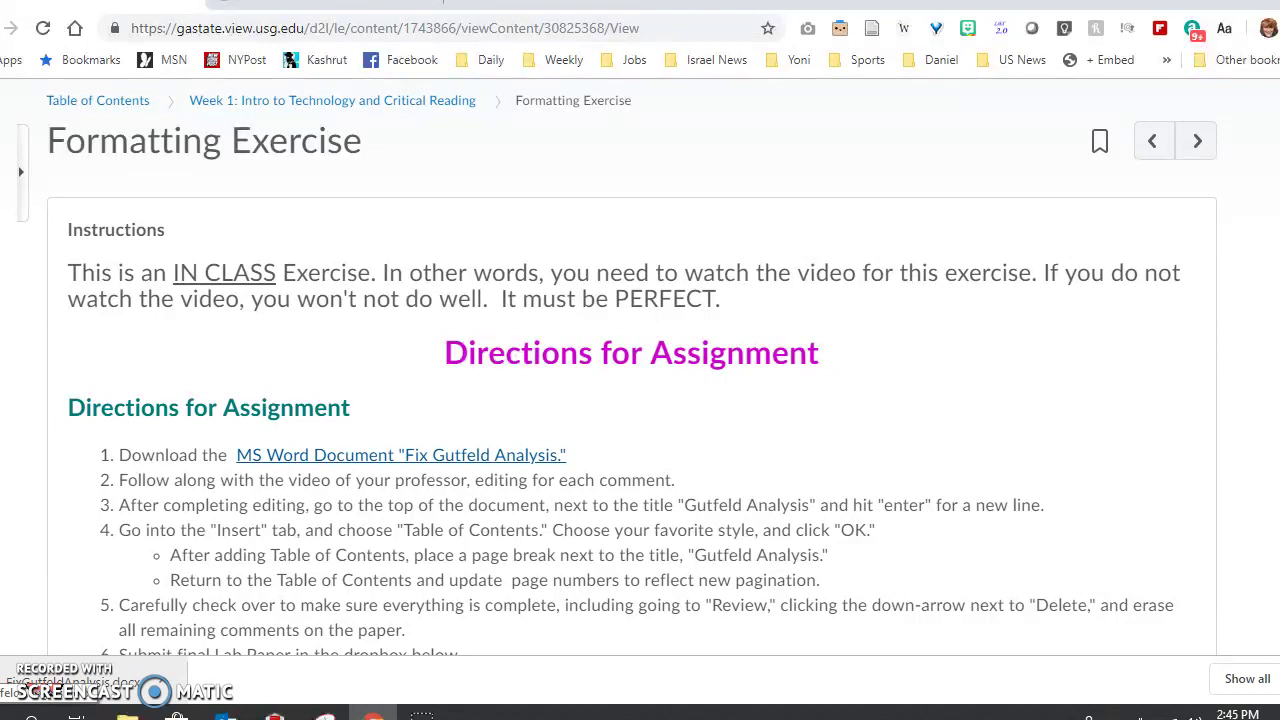
click(70, 685)
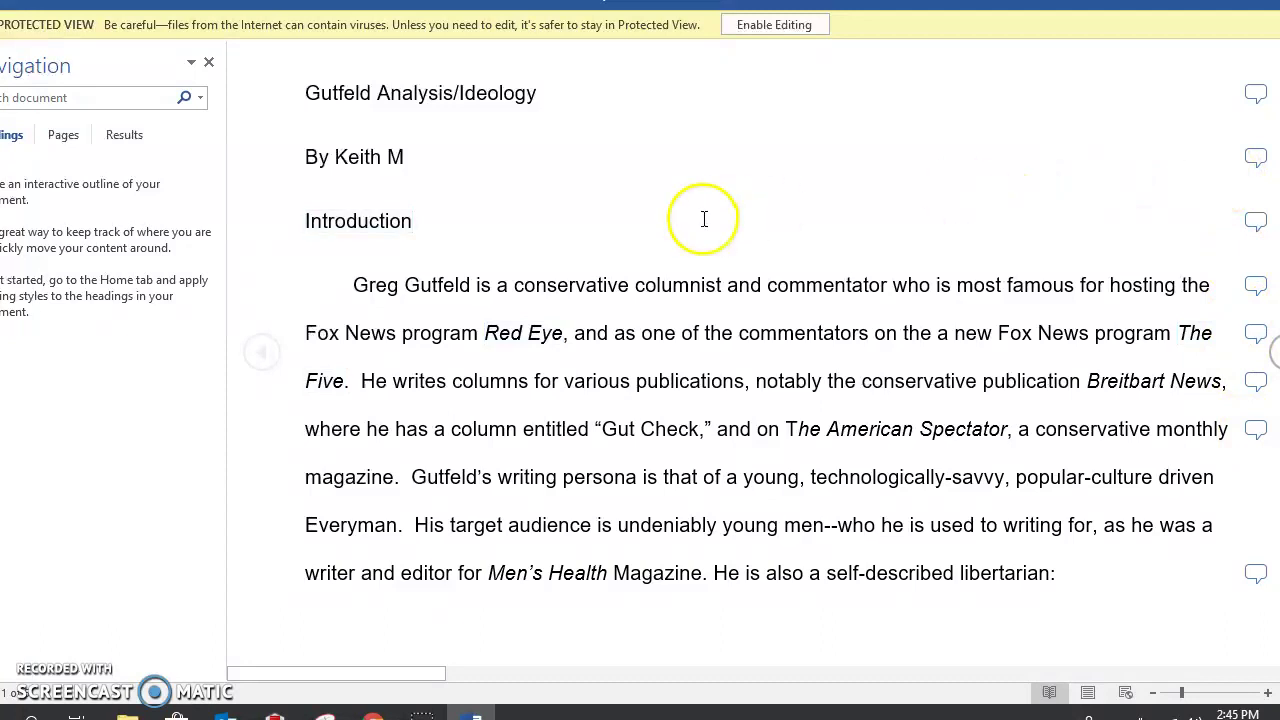
click(774, 31)
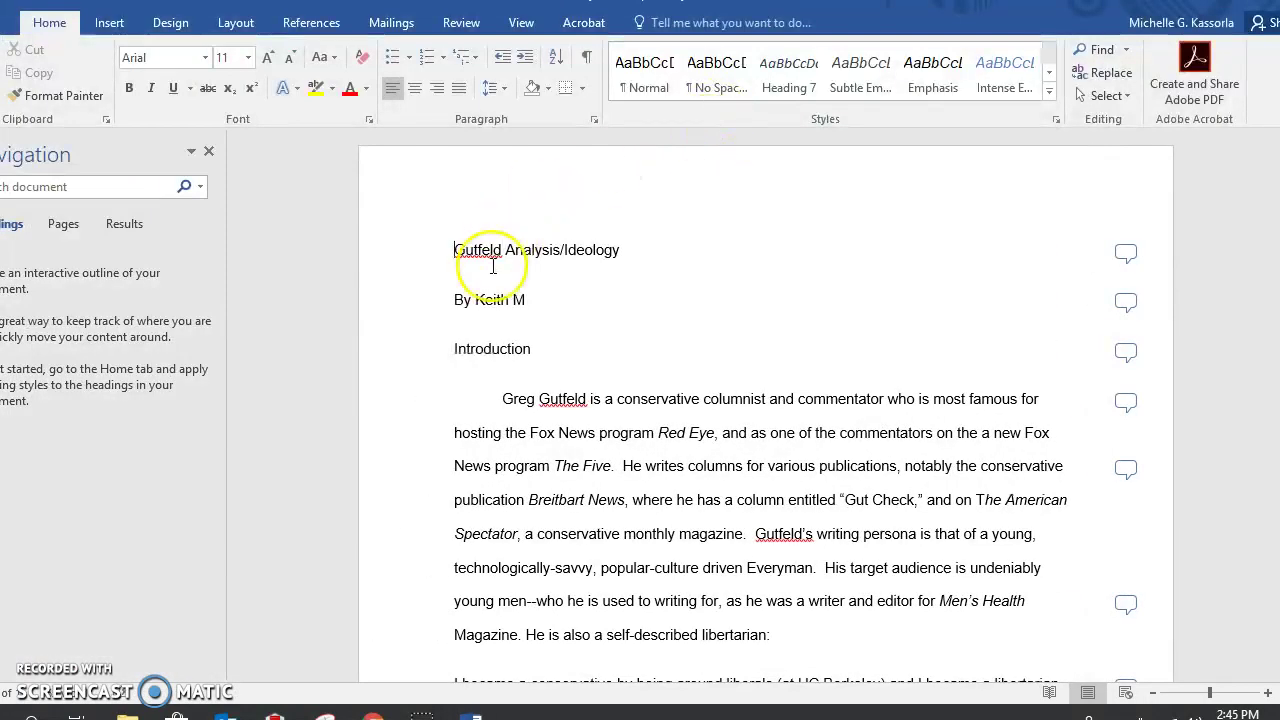
Save a copy of the document to the Desktop as a Word Document, using the student's first name as file name
click(5, 35)
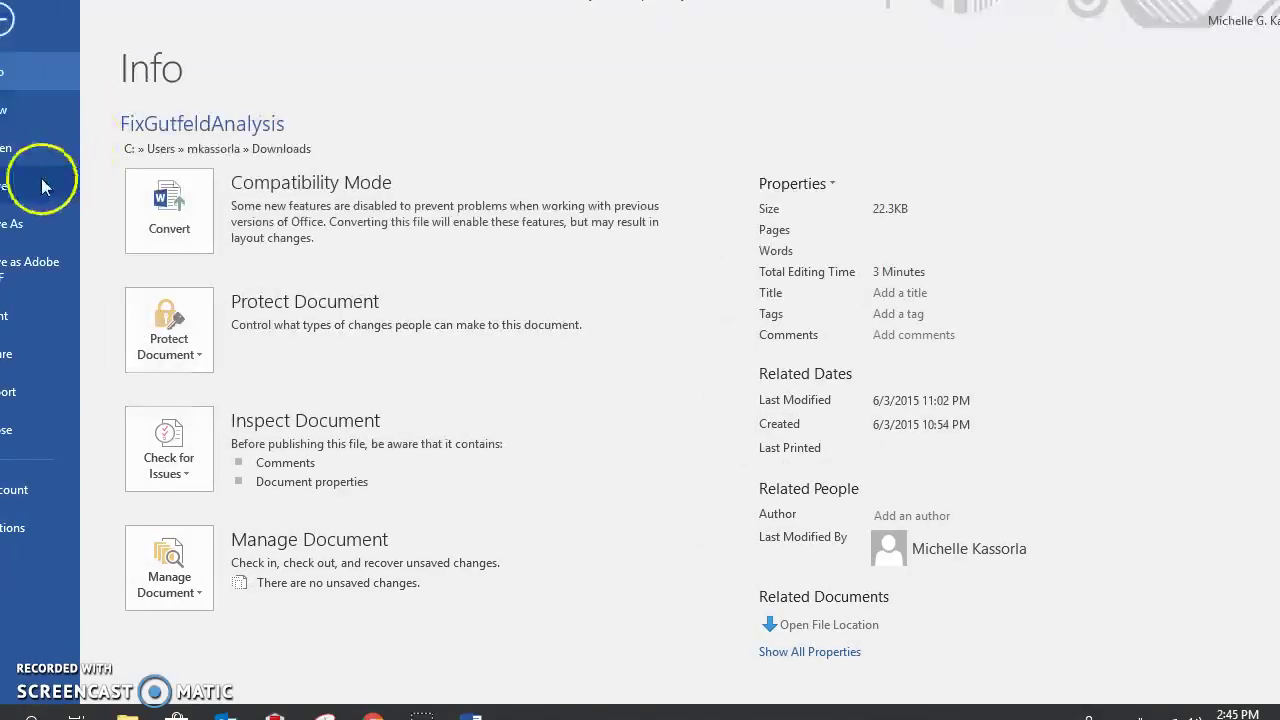
click(41, 226)
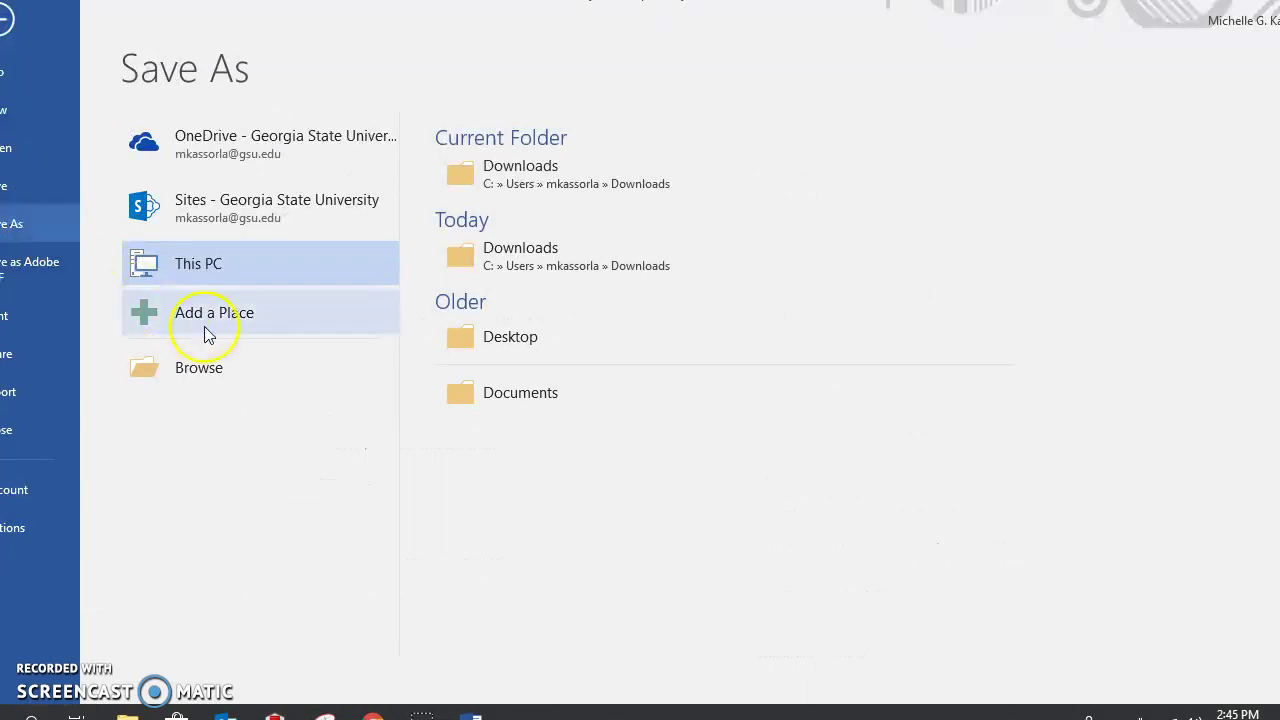
click(252, 270)
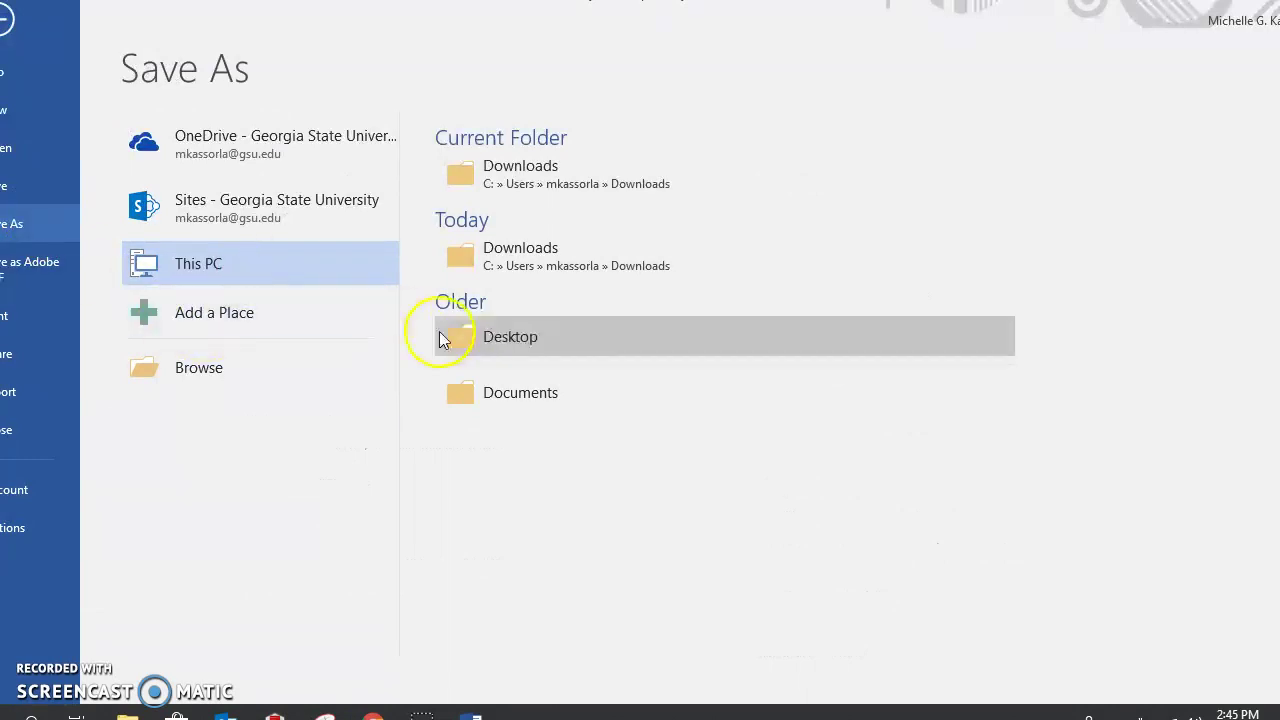
click(483, 340)
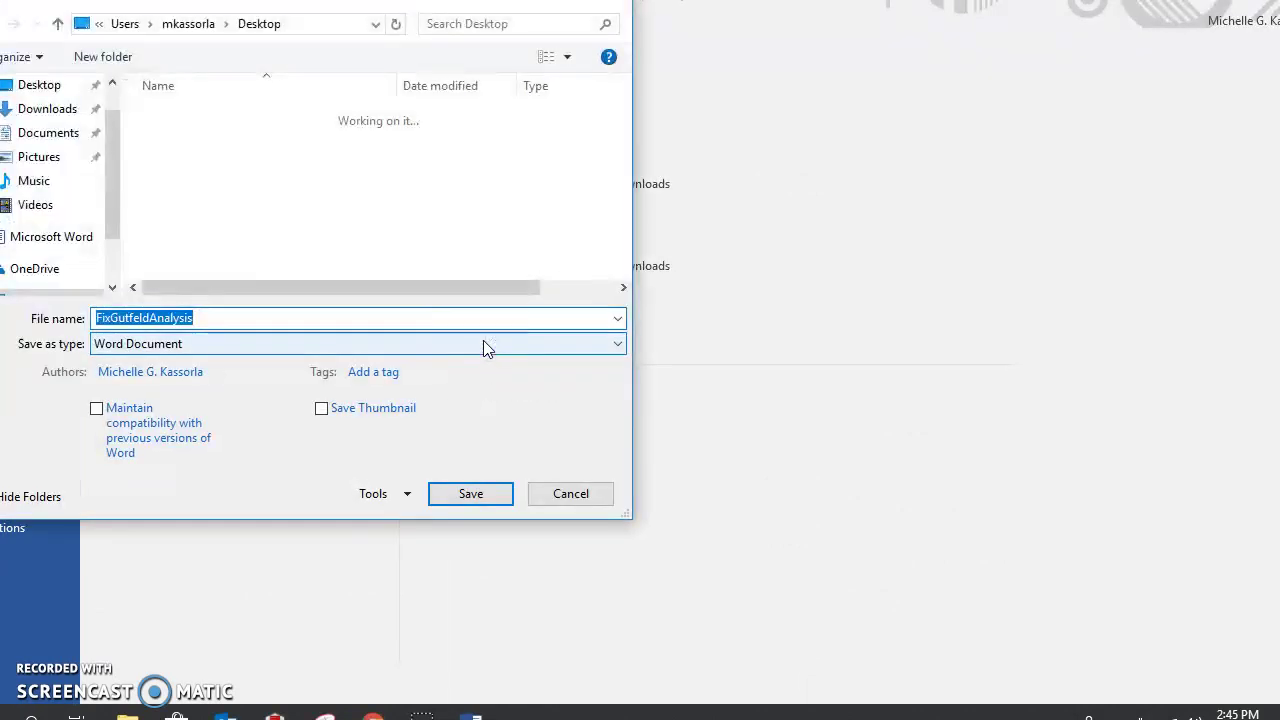
text(Michel)
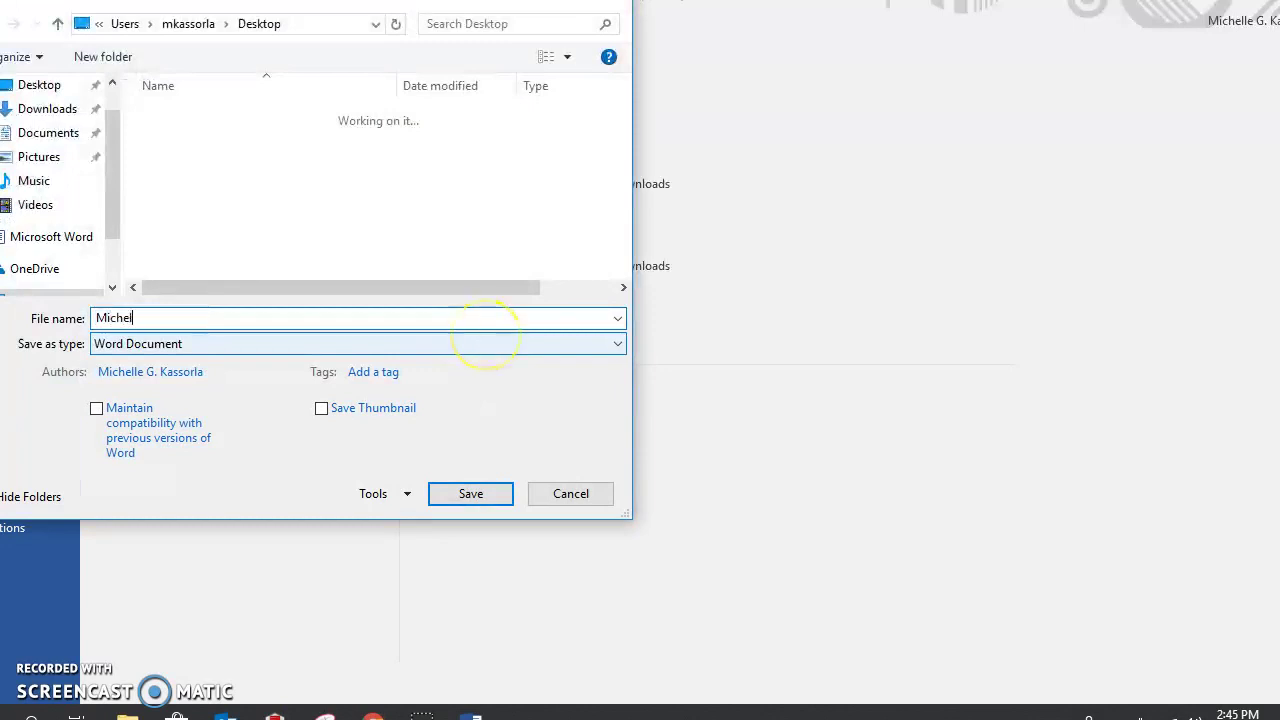
click(484, 494)
click(719, 397)
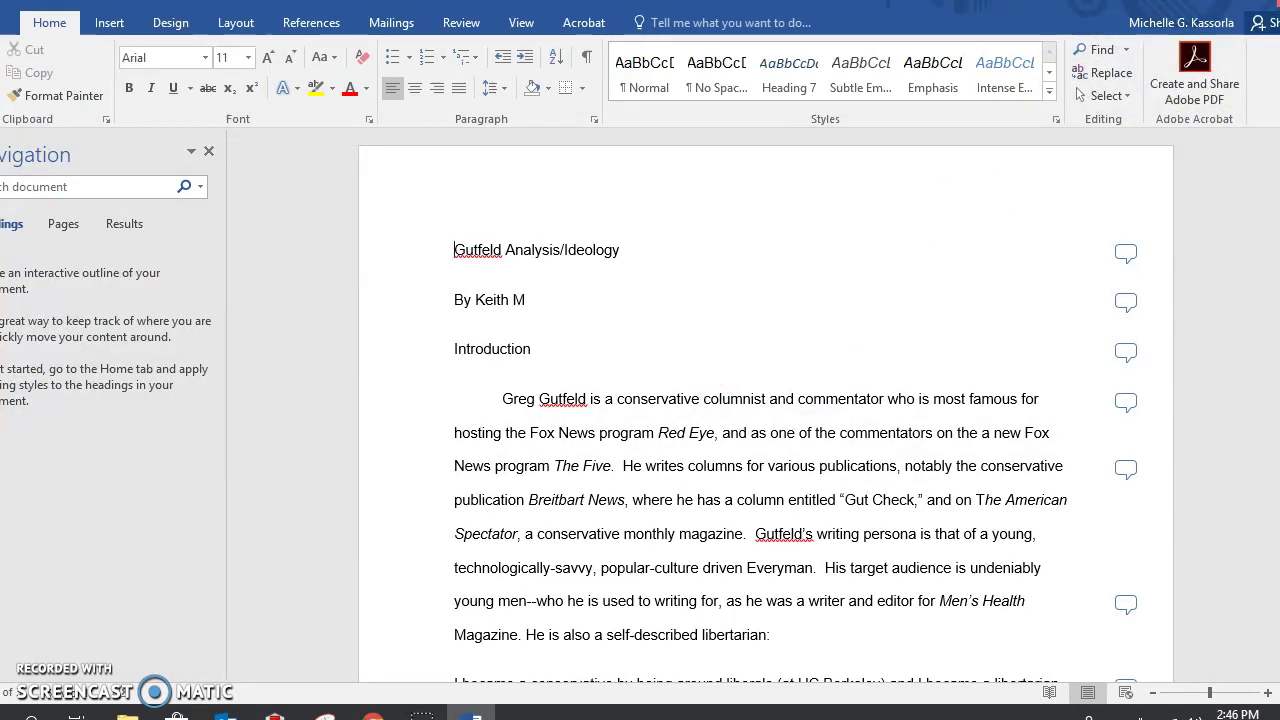
Start Word 2016 with a blank document and reopen the renamed copy saved on the Desktop
key(alt+Tab)
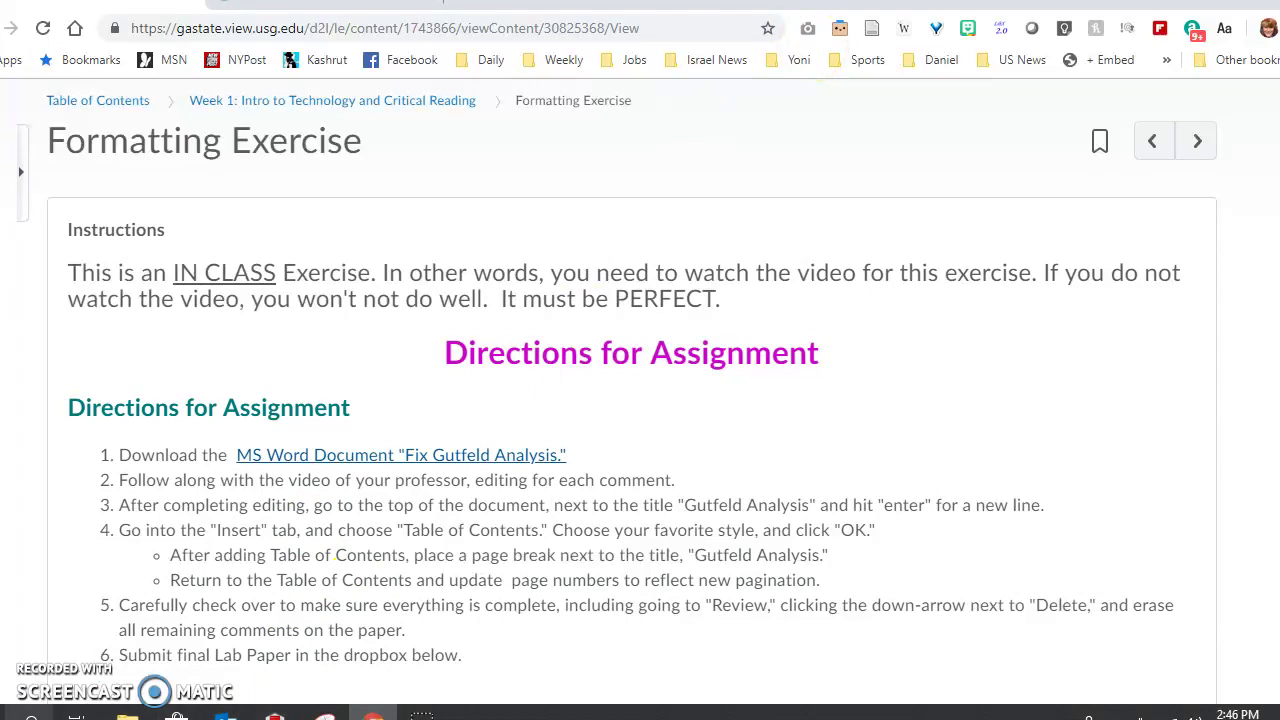
click(30, 716)
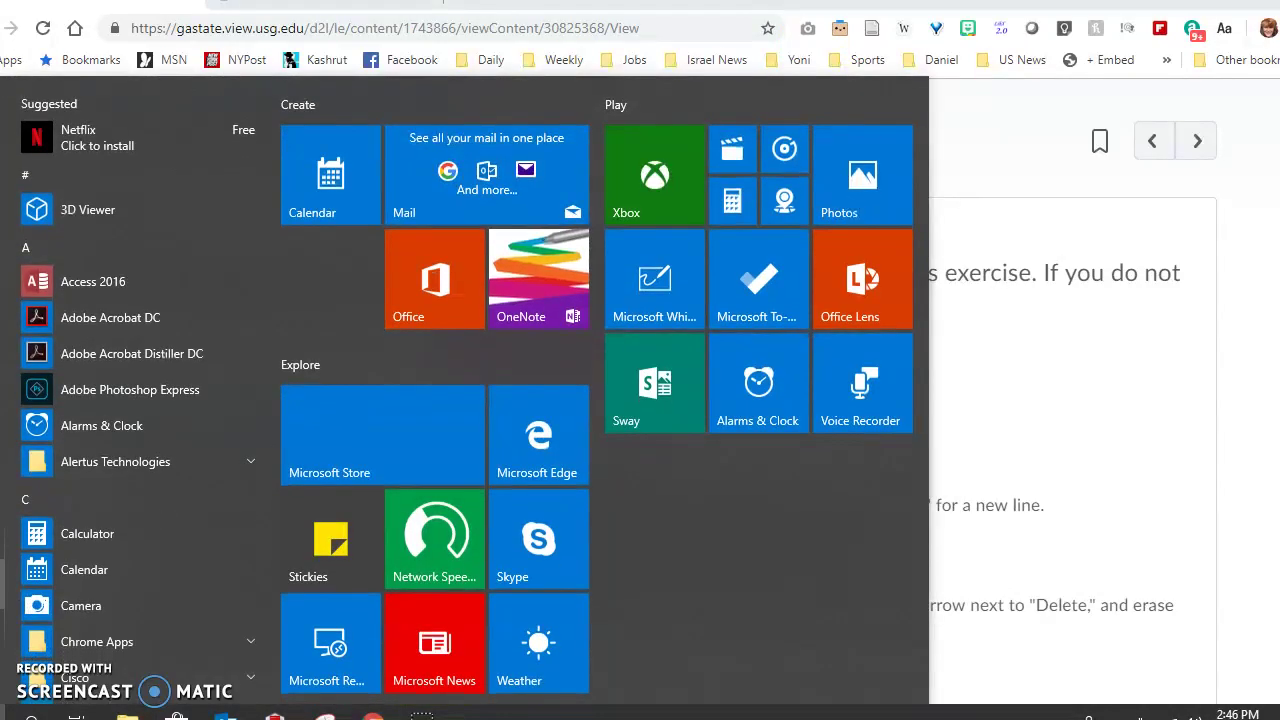
scroll(85, 443, down, 15)
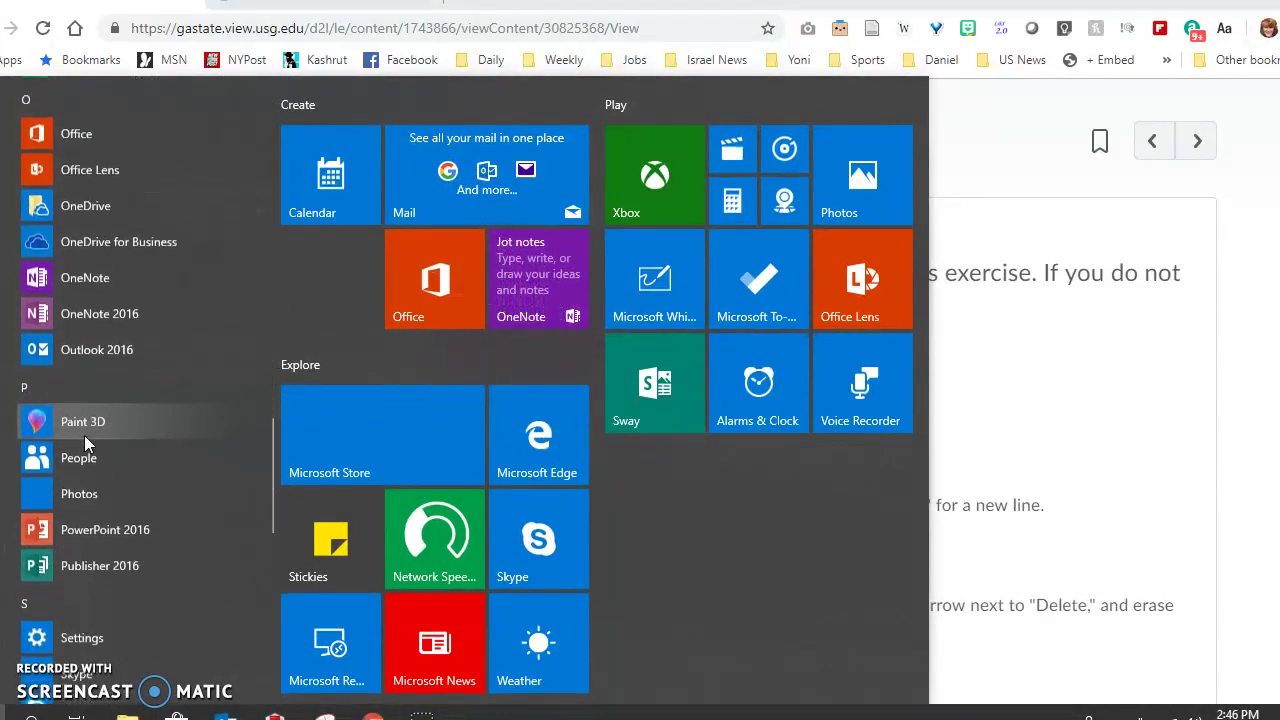
scroll(85, 443, down, 5)
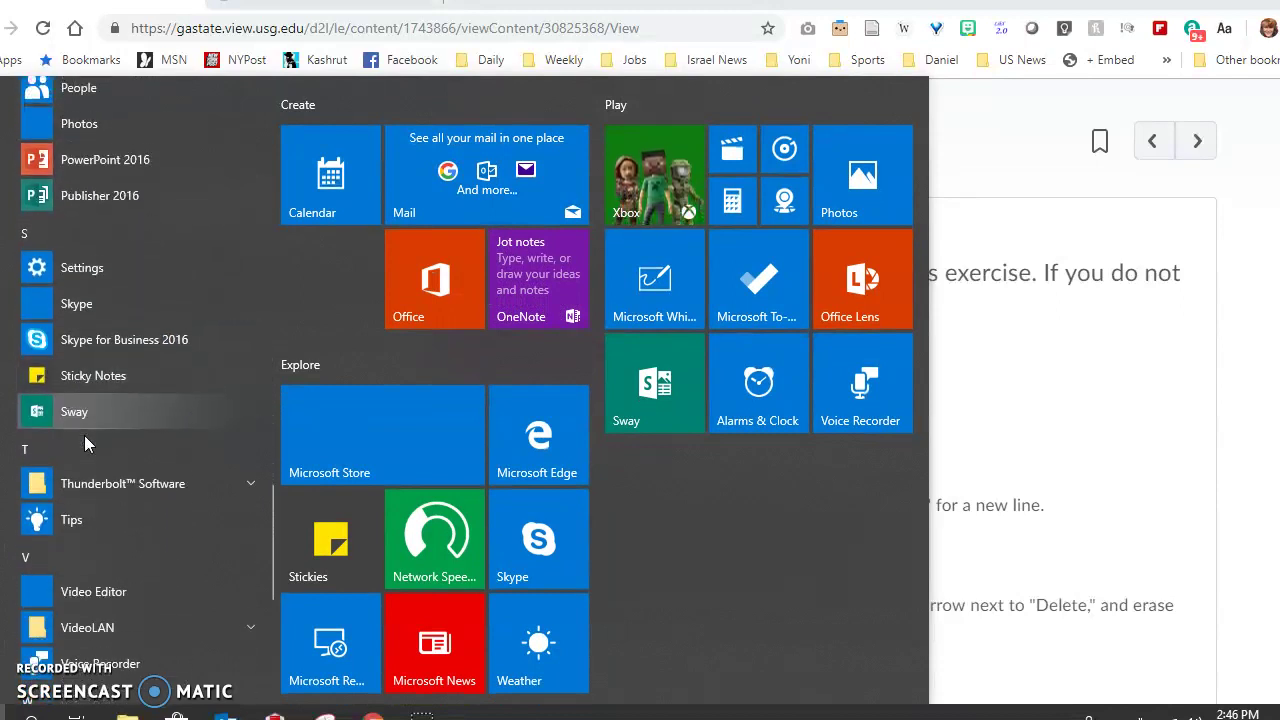
scroll(85, 443, down, 10)
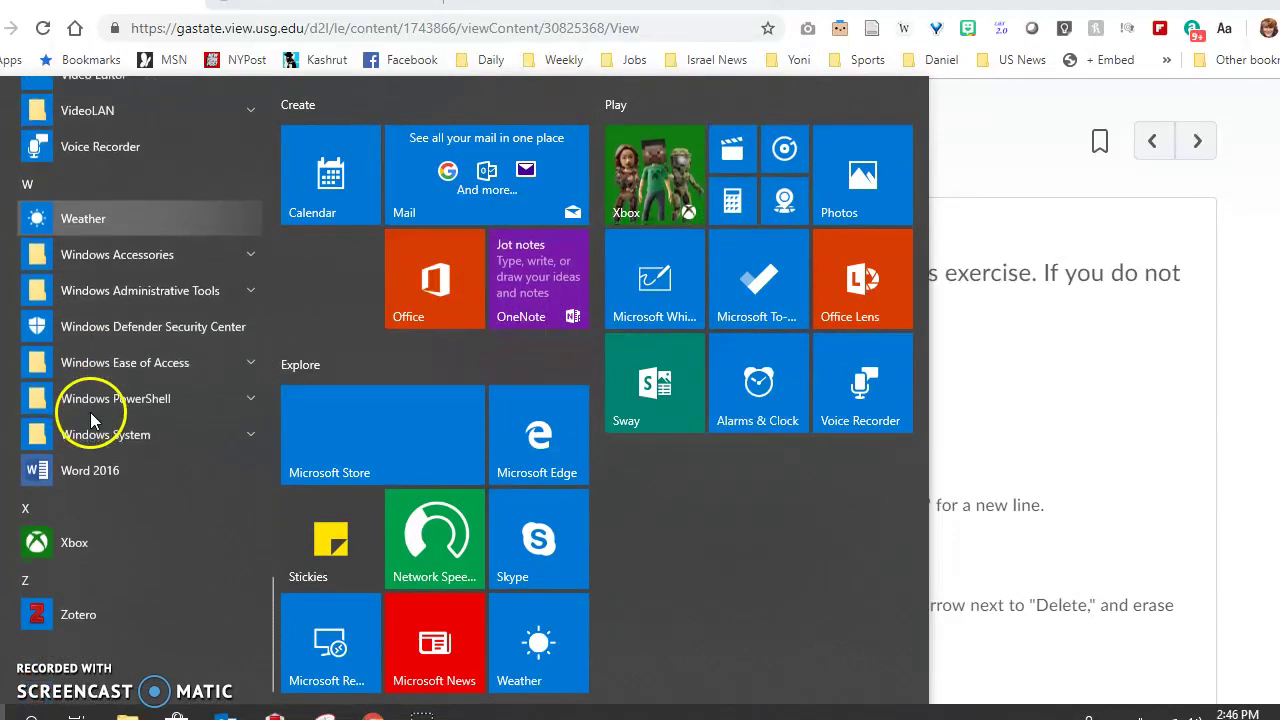
click(84, 495)
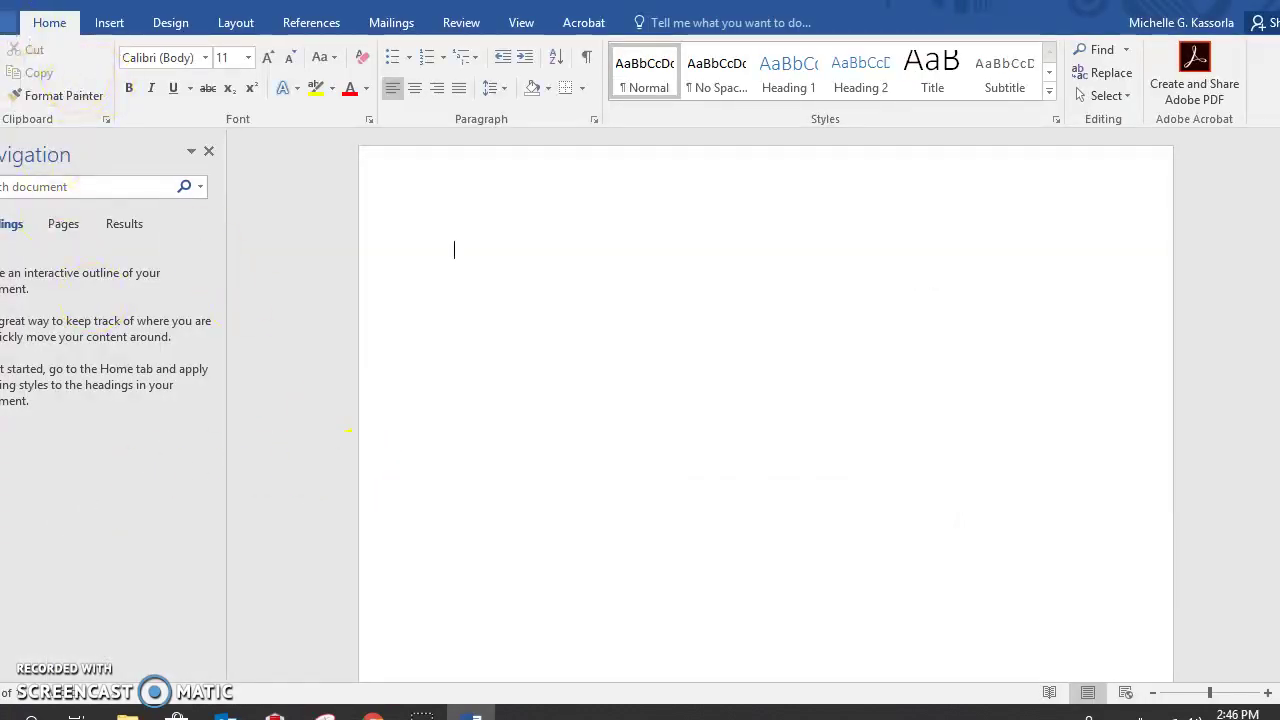
key(ctrl+o)
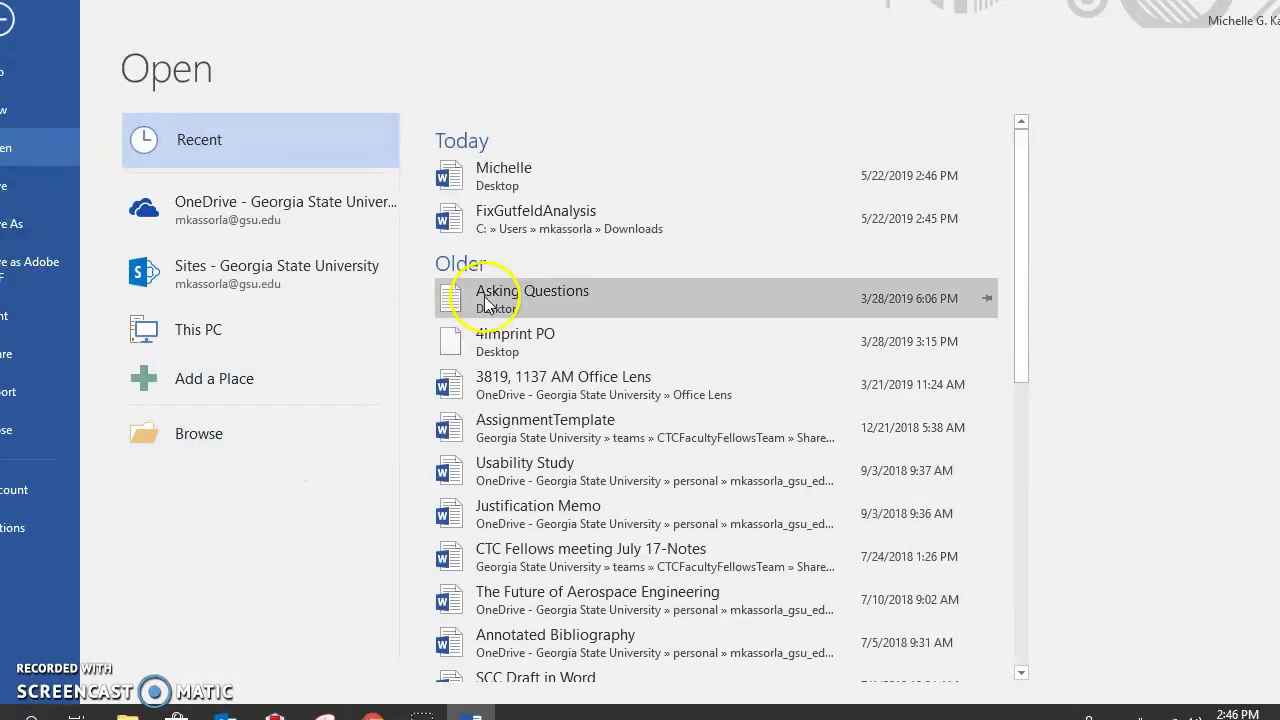
click(533, 178)
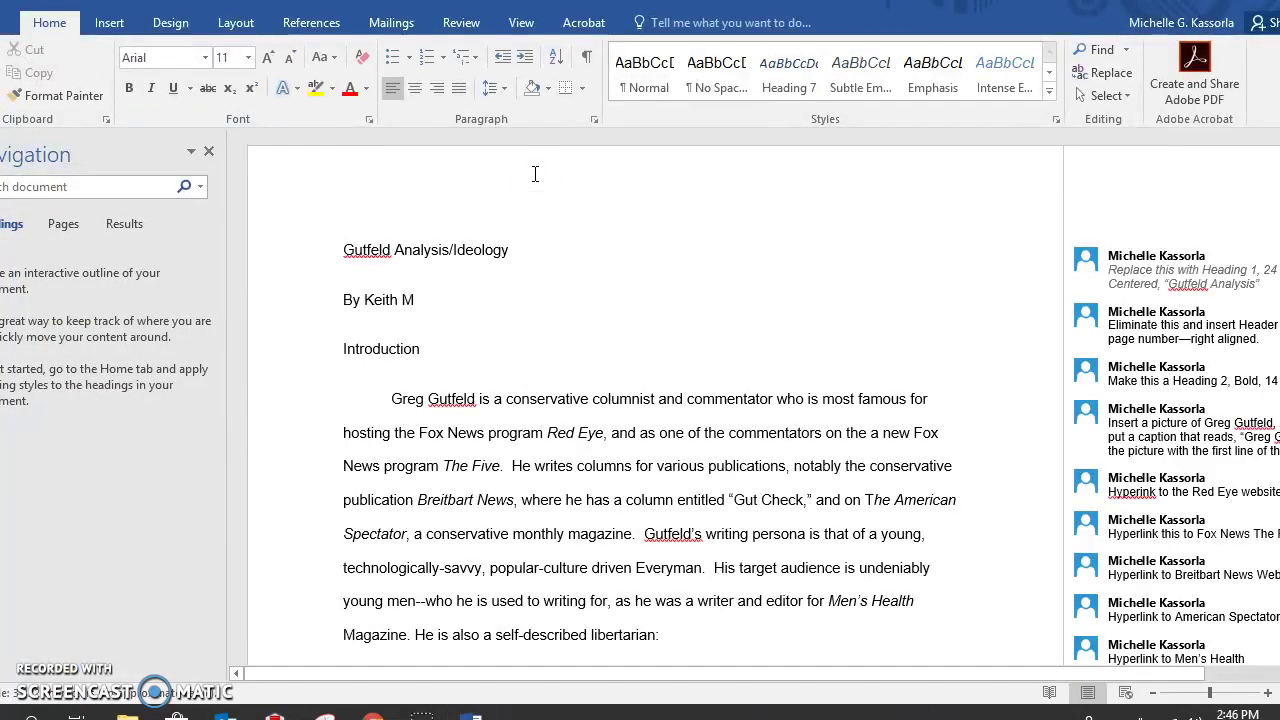
Reposition and enlarge the Word window so that it fills the recorded screen area
drag(533, 174, 482, 151)
drag(470, 10, 515, 15)
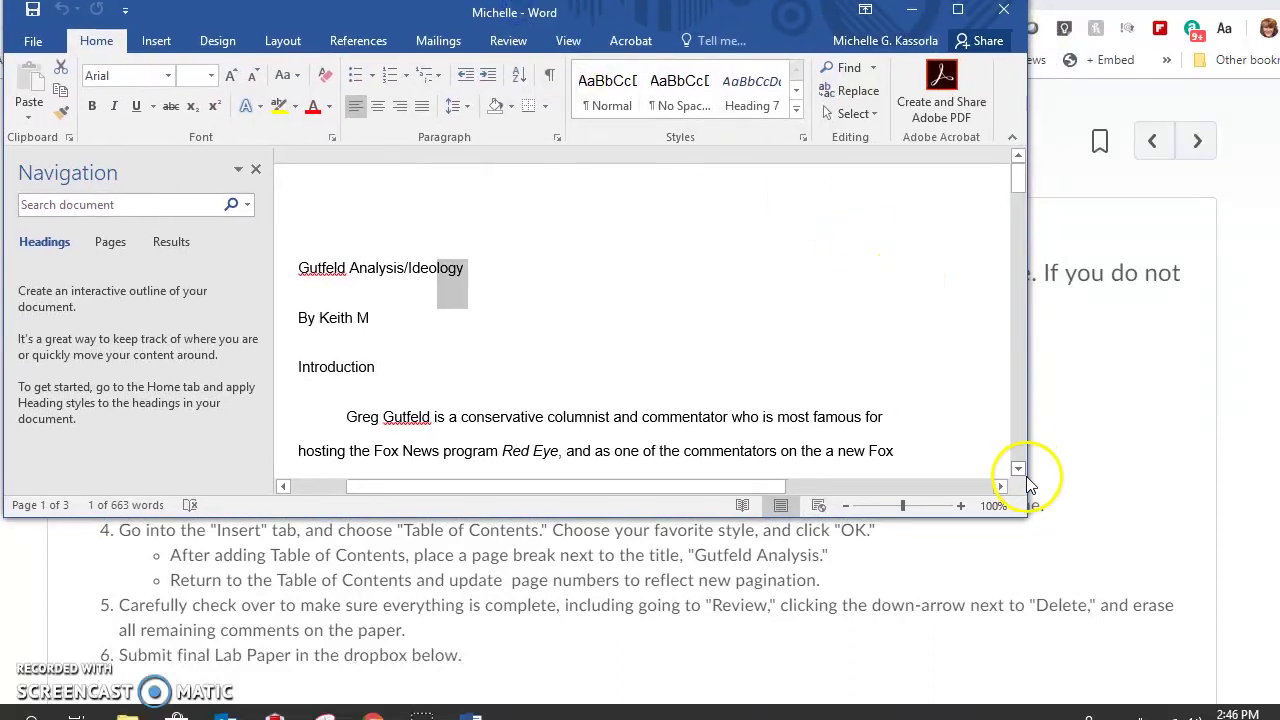
drag(1027, 517, 1279, 703)
key(super+Up)
click(1011, 529)
click(891, 531)
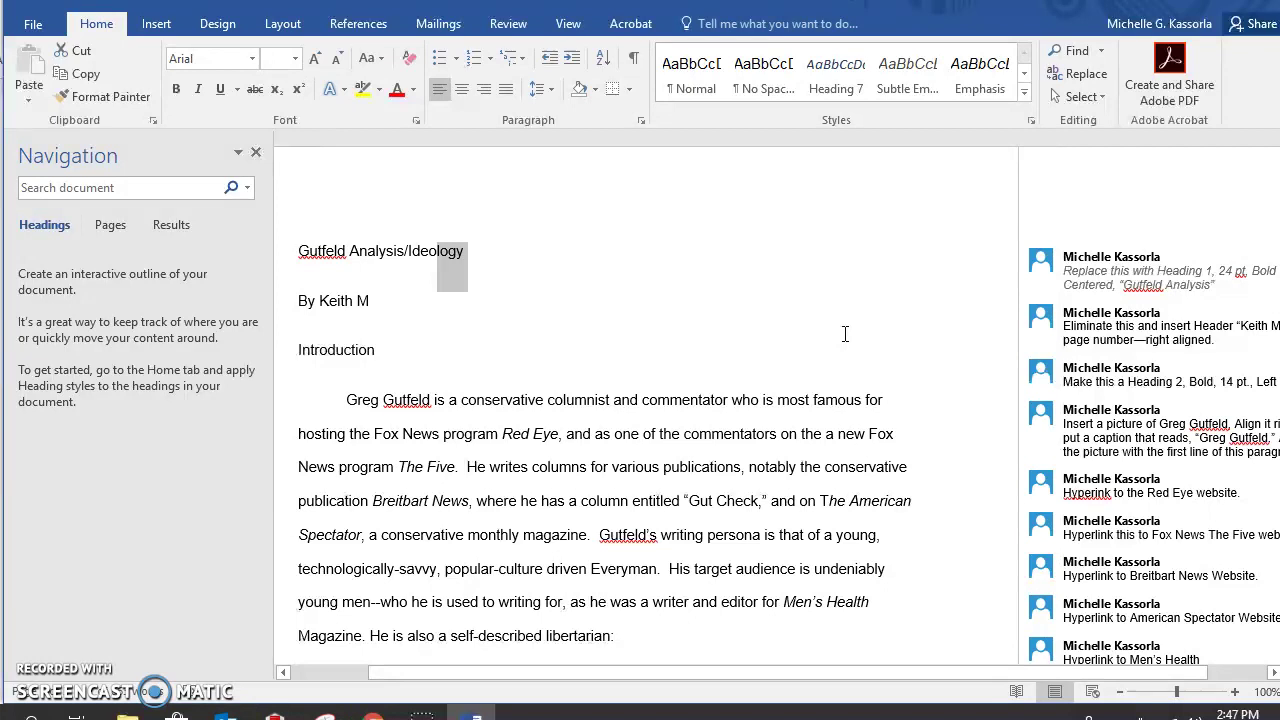
Delete "/Ideology" from the title line, leaving "Gutfeld Analysis"
click(475, 245)
key(BackSpace)
key(BackSpace)
key(BackSpace)
key(BackSpace)
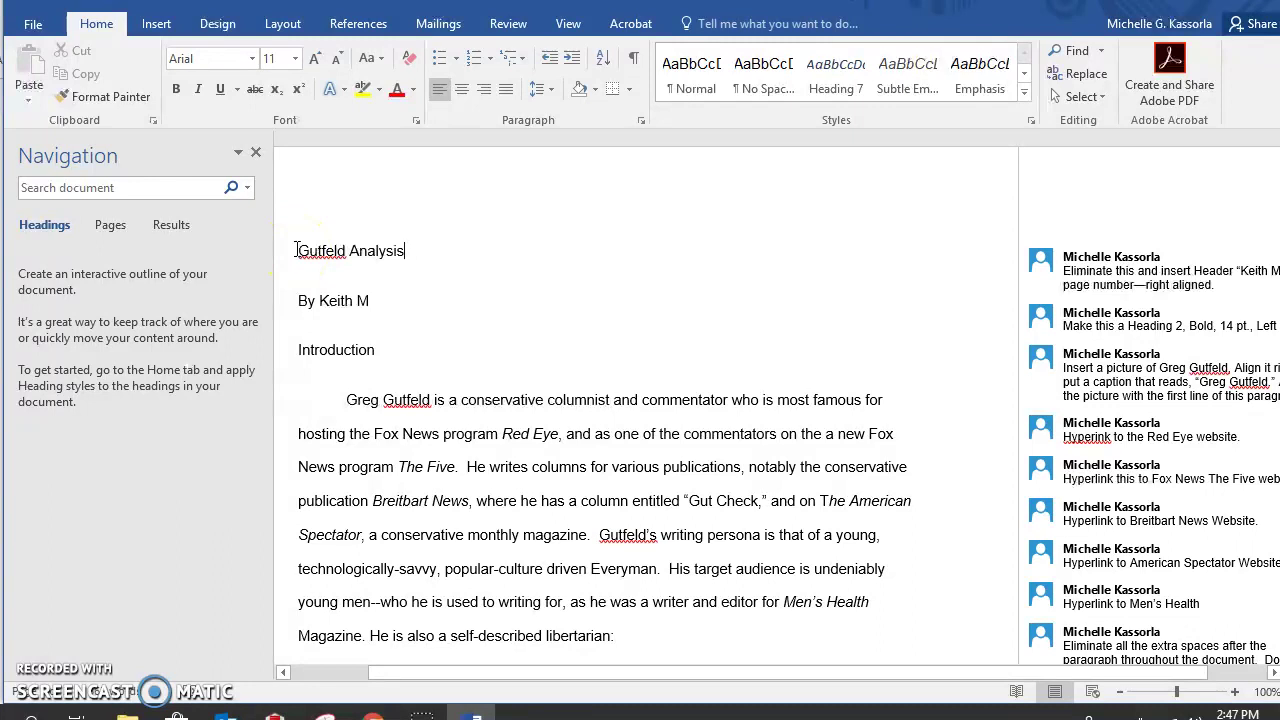
Apply the Heading 1 style to the "Gutfeld Analysis" title line
drag(297, 250, 391, 248)
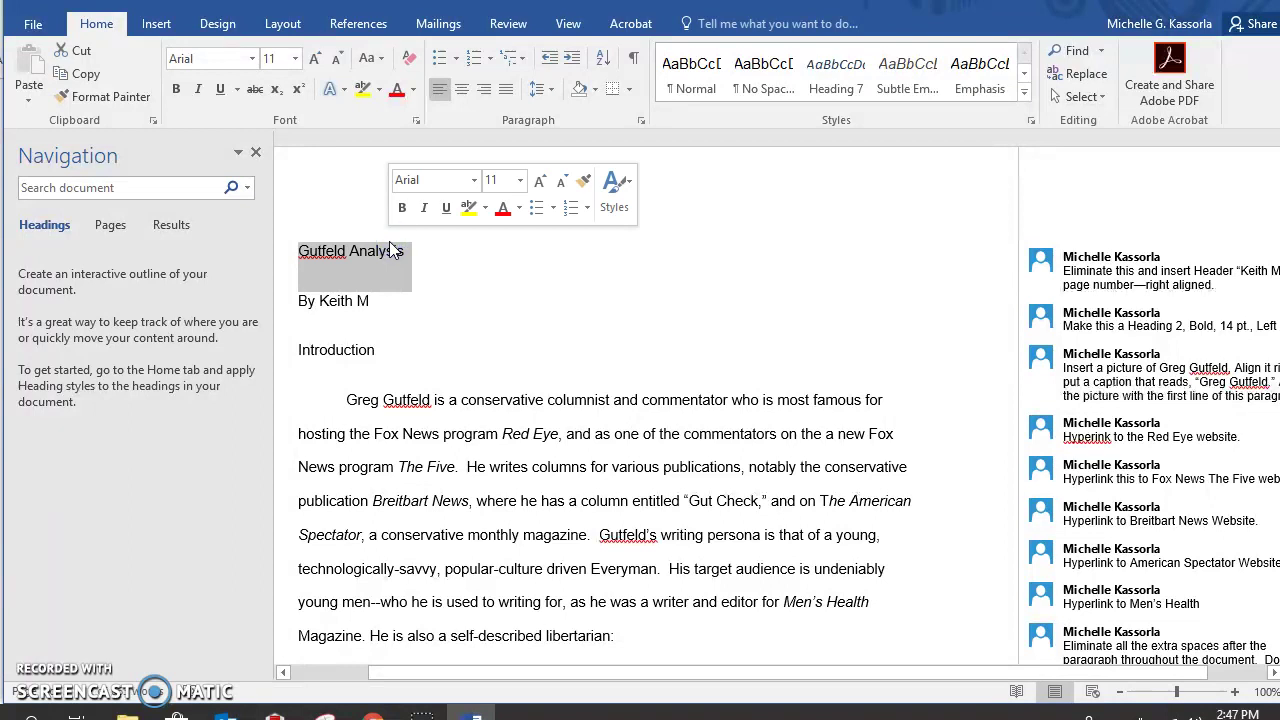
click(1031, 122)
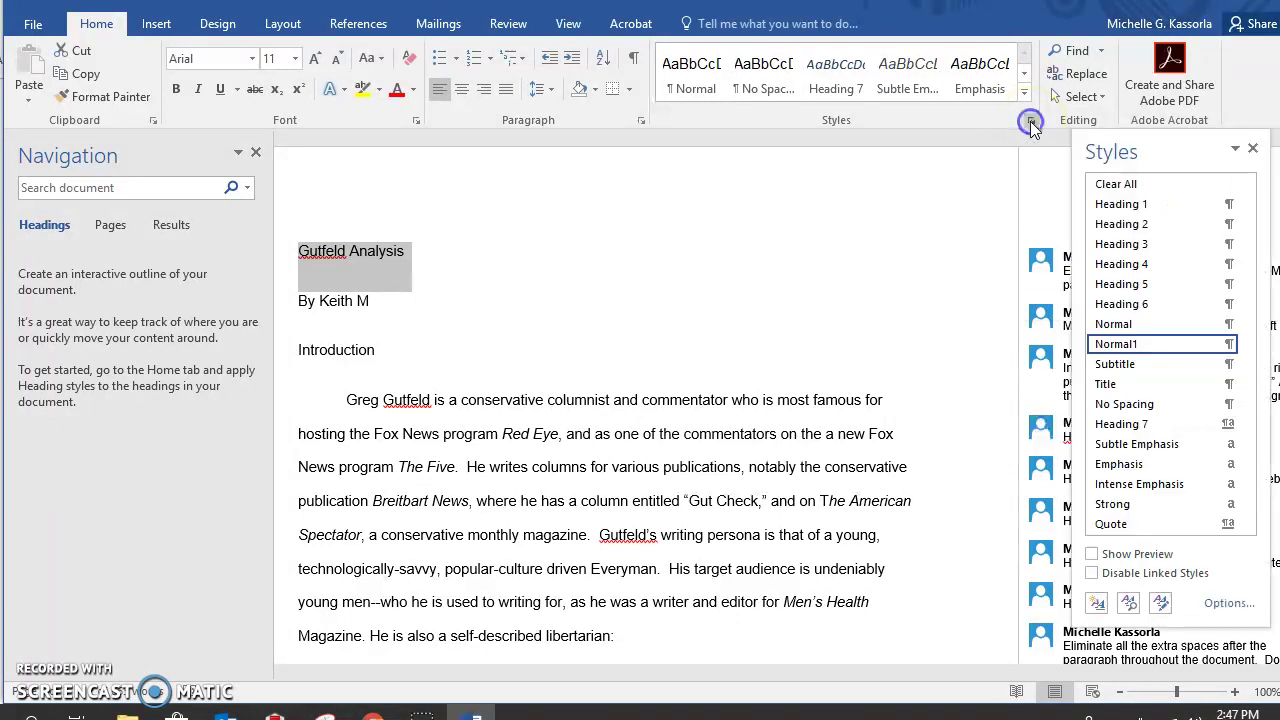
click(1118, 205)
click(690, 280)
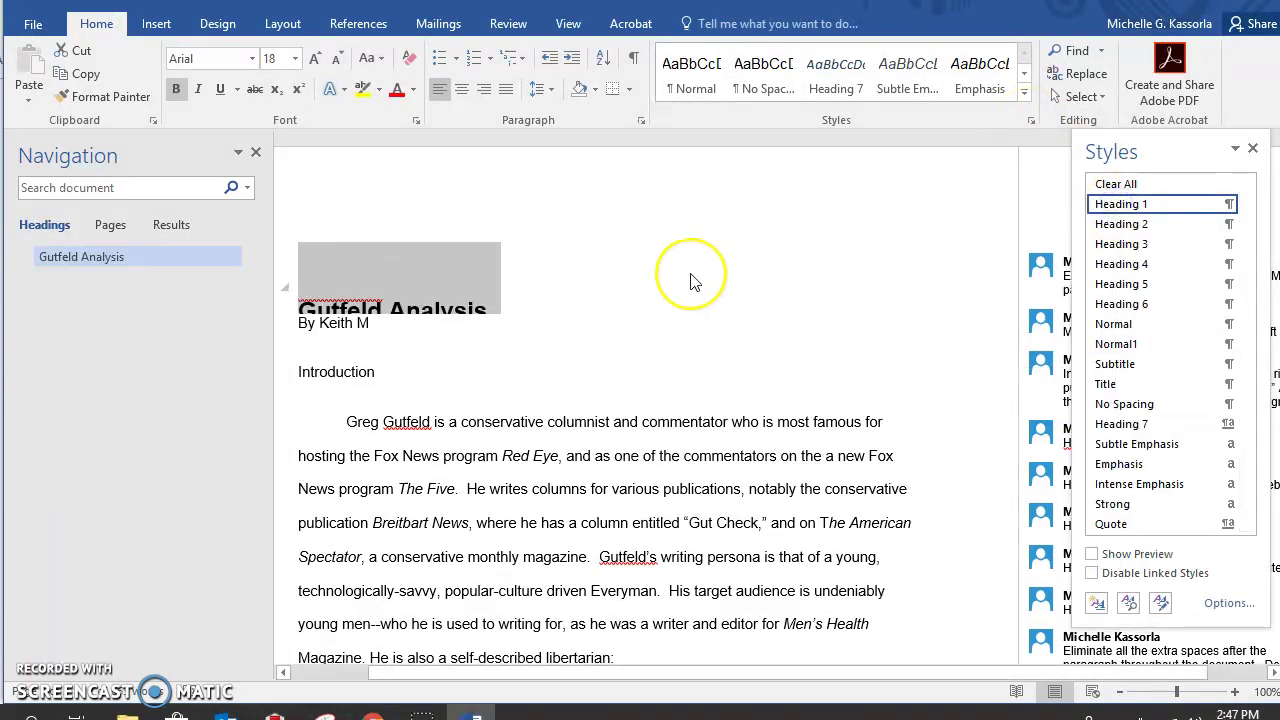
click(588, 257)
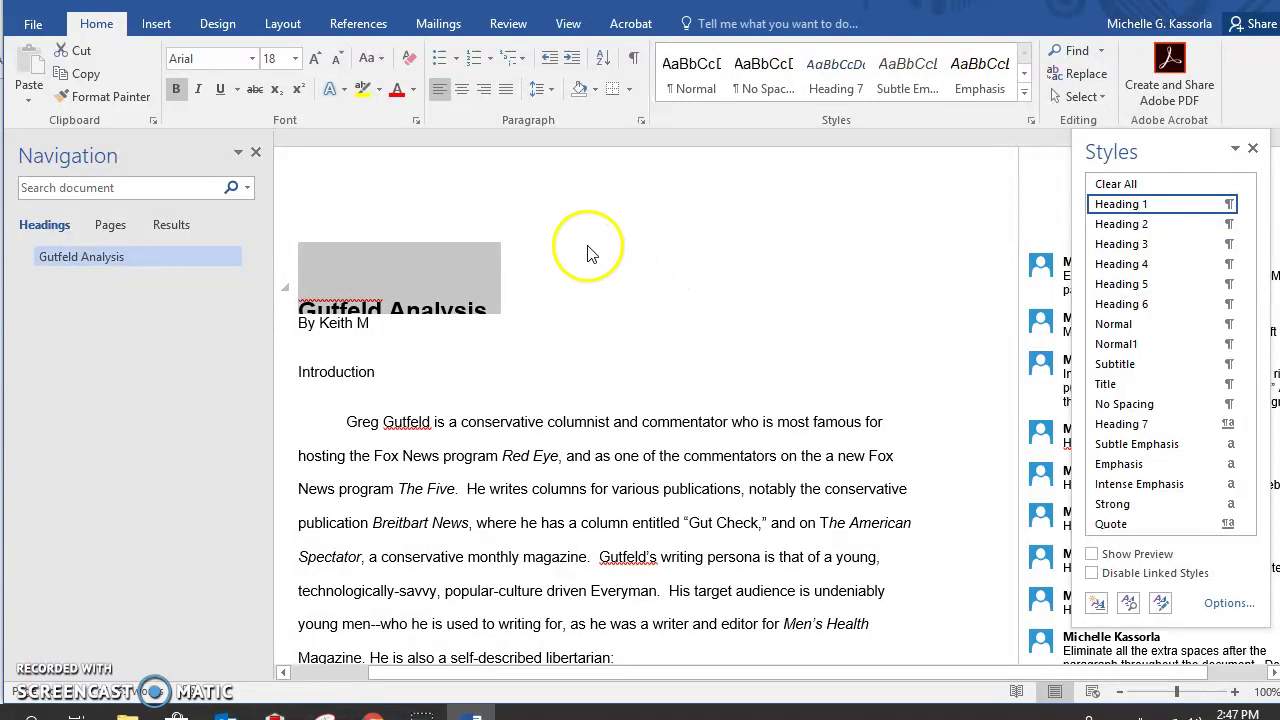
Set the "Gutfeld Analysis" heading to 24 pt and center it
click(296, 60)
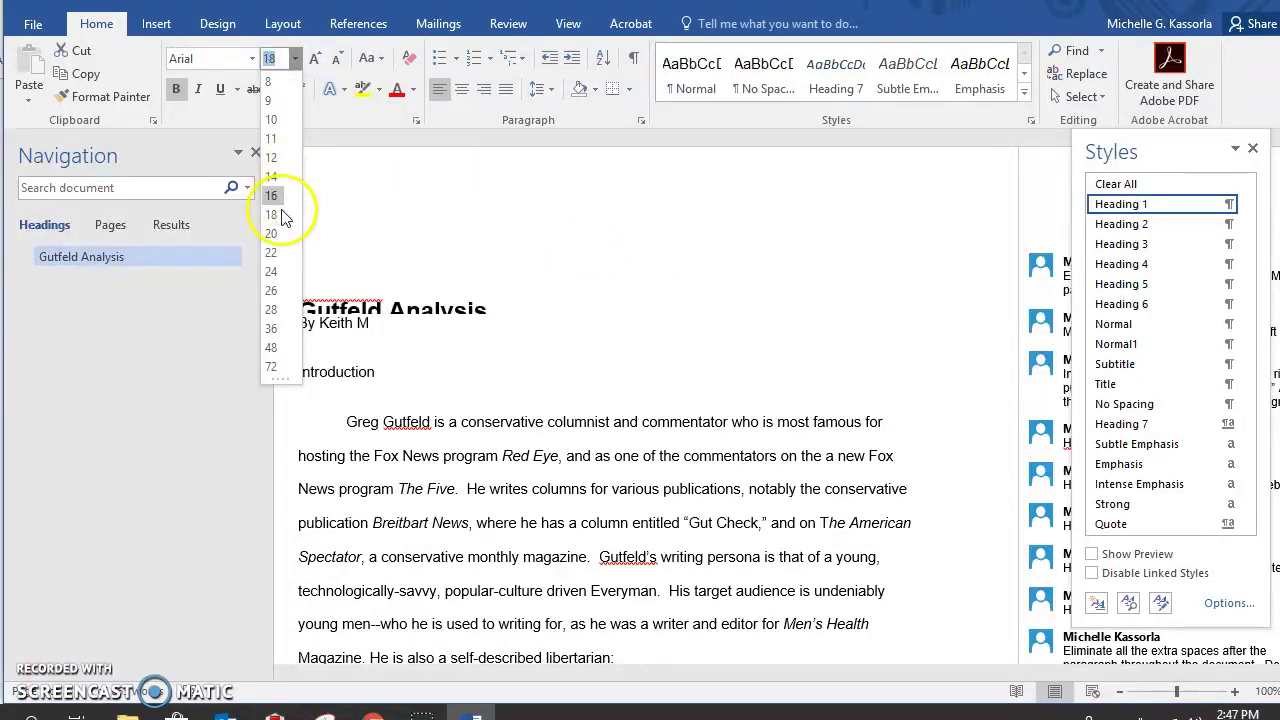
click(270, 271)
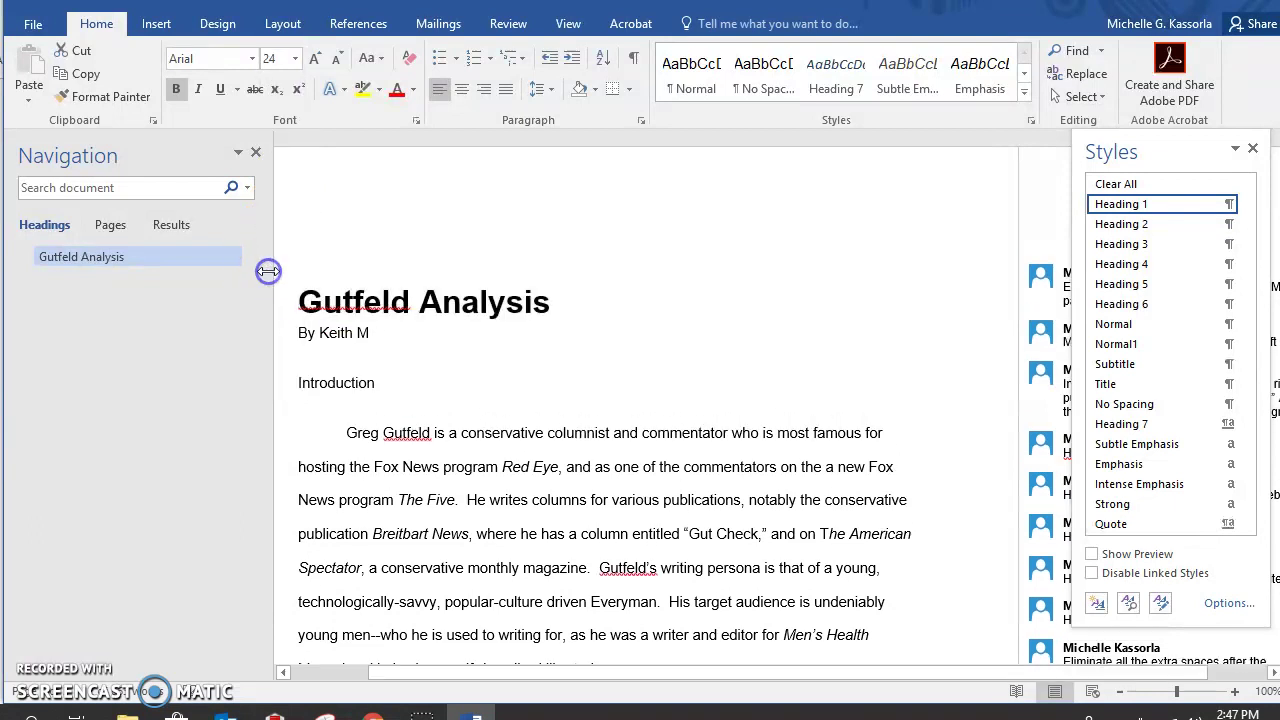
click(463, 92)
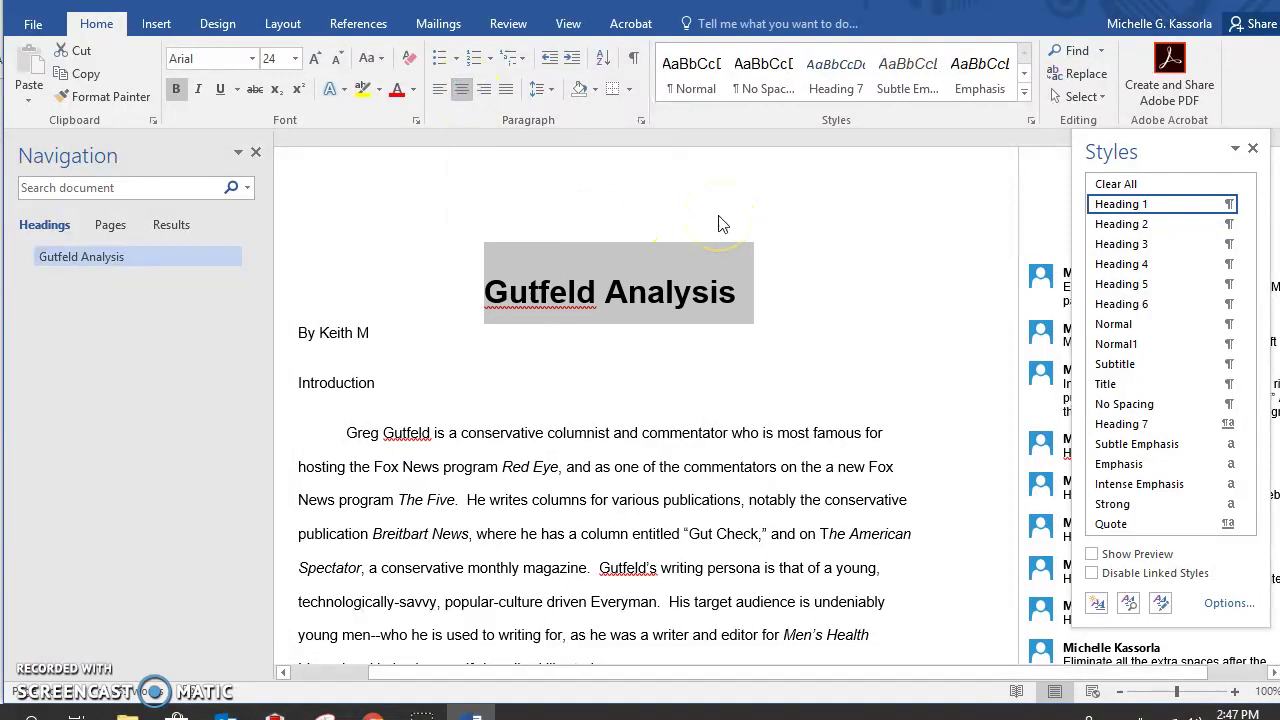
click(829, 245)
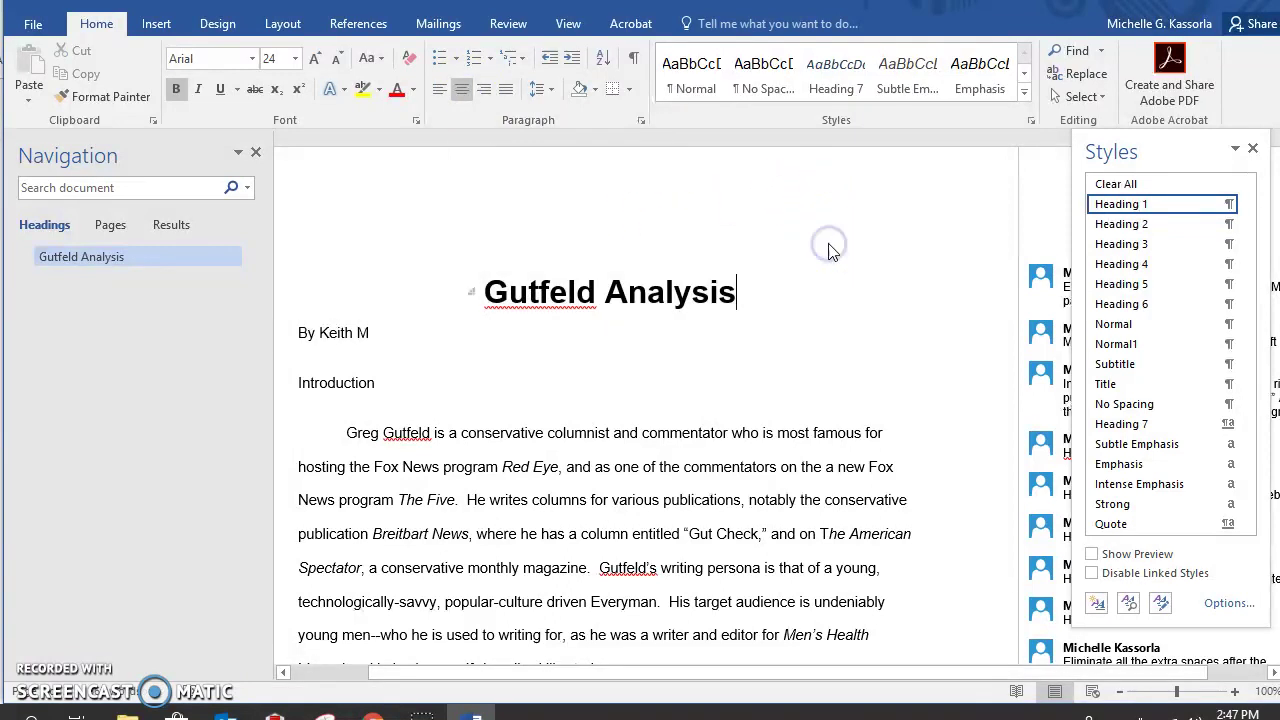
Copy the author's name from the byline below the title and delete the byline text
triple_click(320, 333)
click(323, 333)
drag(408, 334, 330, 333)
key(ctrl+c)
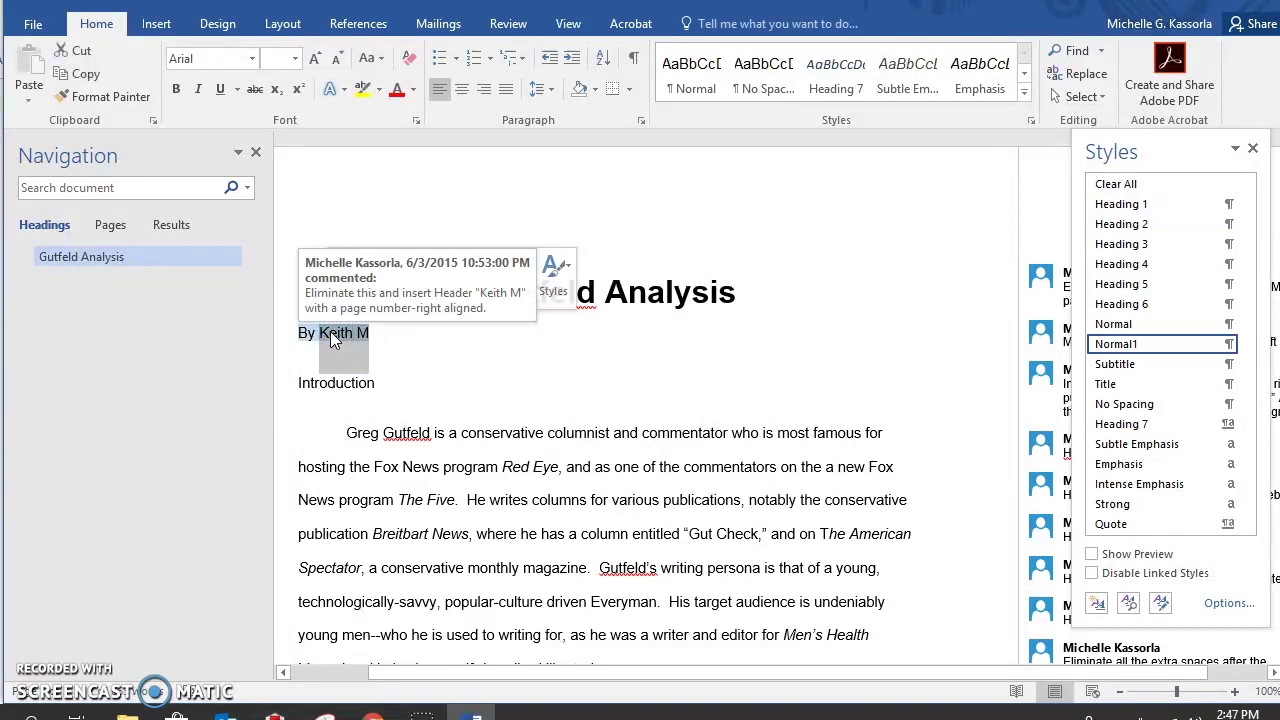
right_click(331, 335)
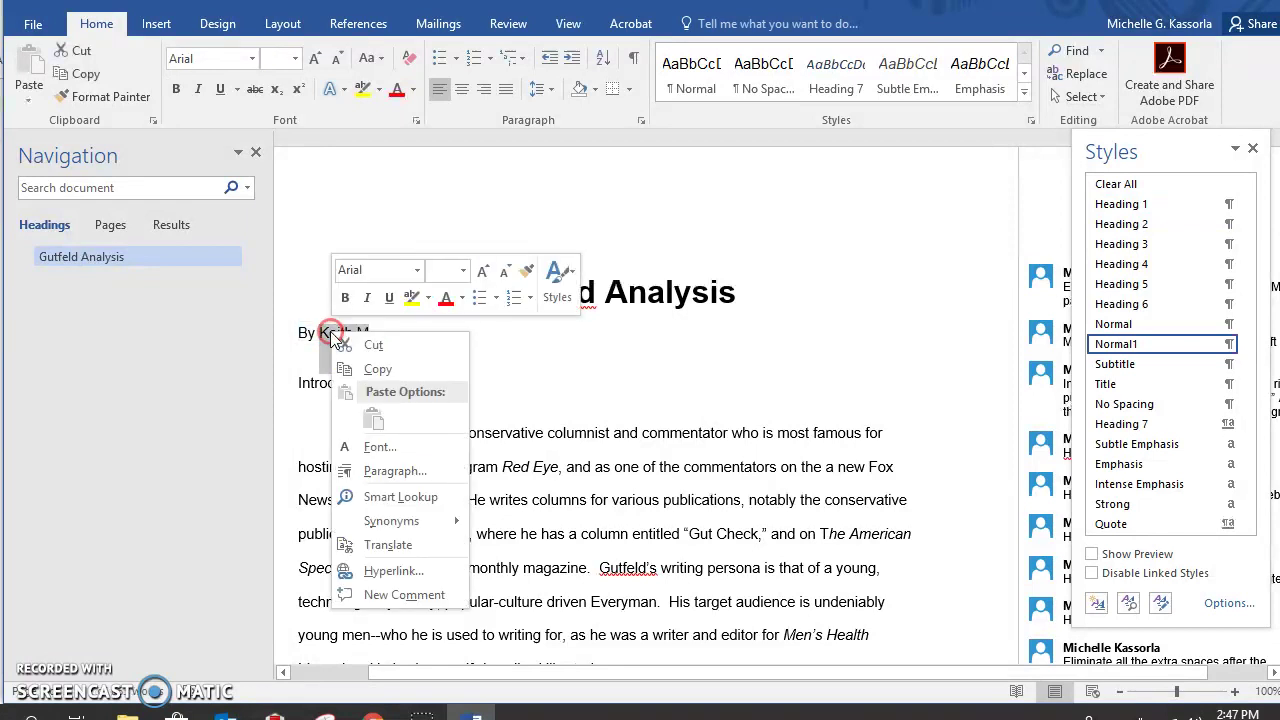
click(378, 369)
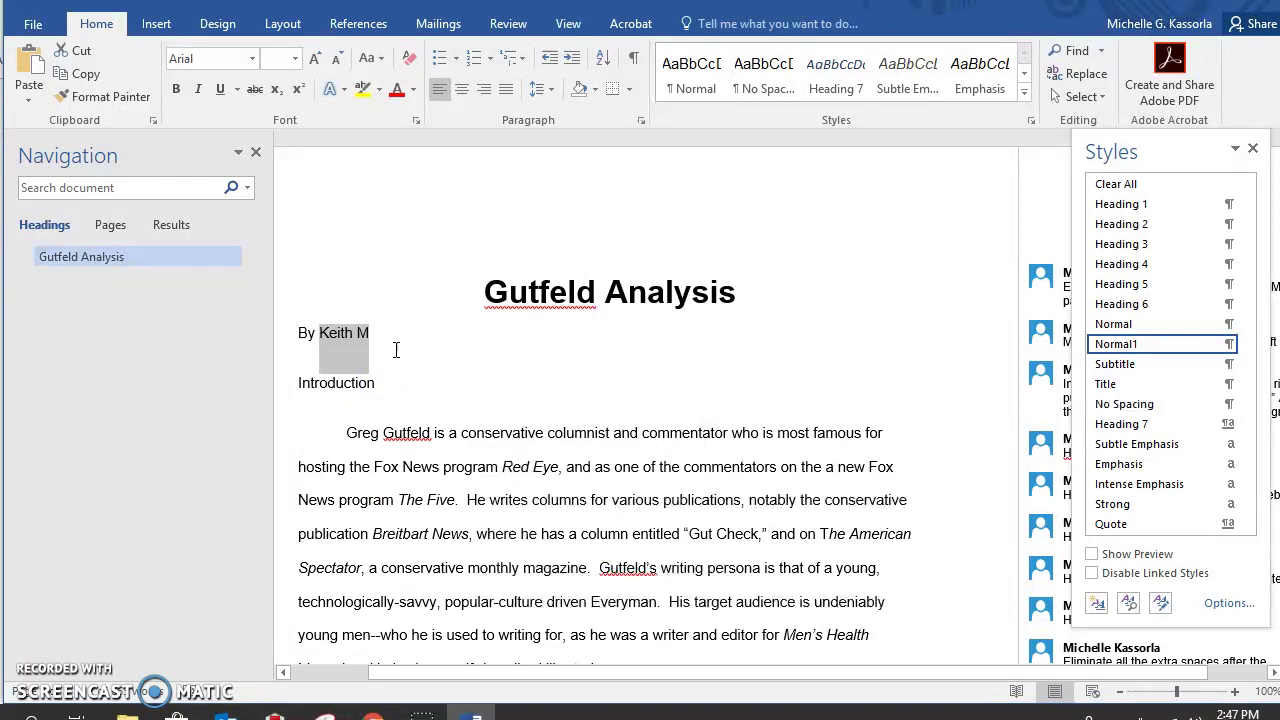
key(Delete)
key(BackSpace)
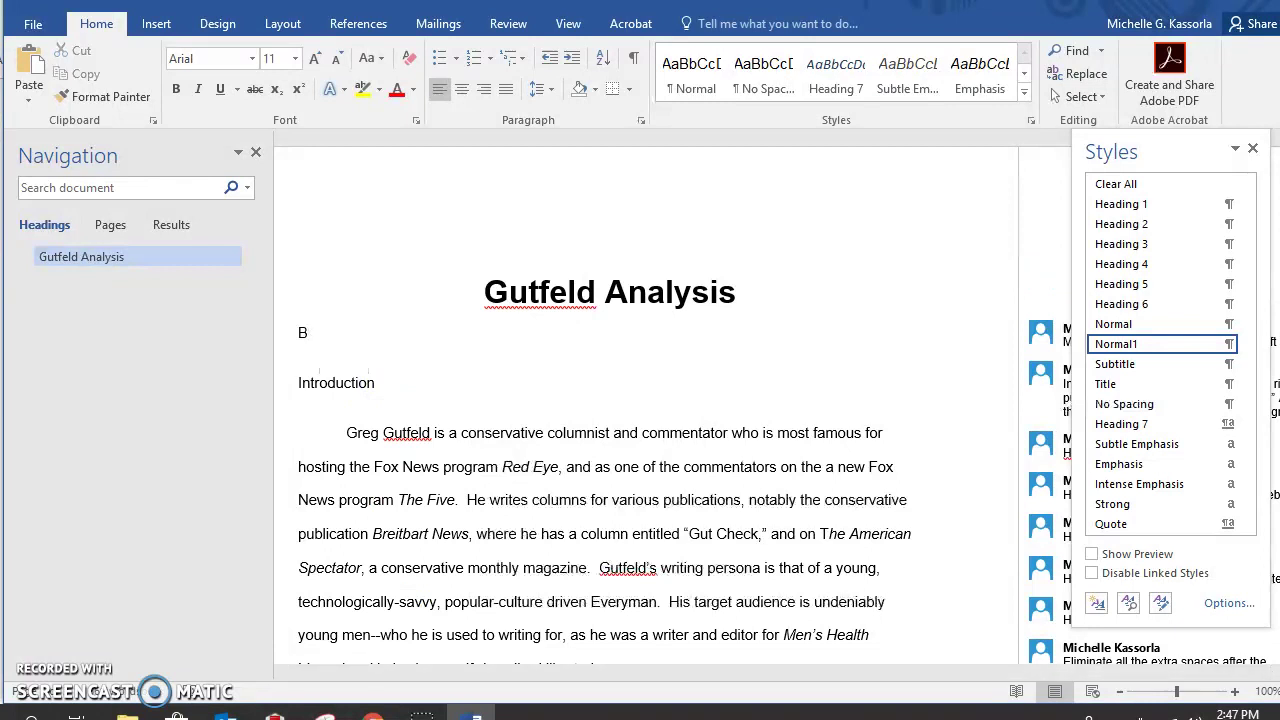
Add a Plain Number 3 page number at the top of the page and paste the copied author's name before it in the header
double_click(422, 183)
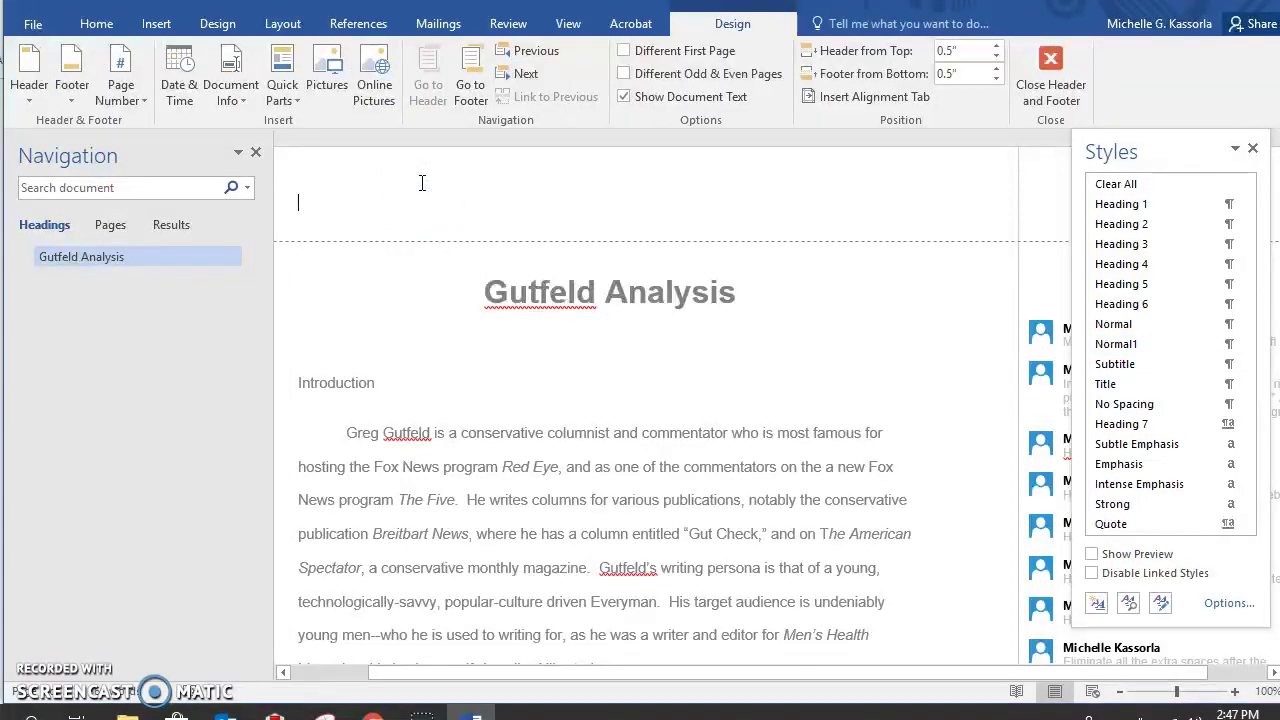
click(124, 68)
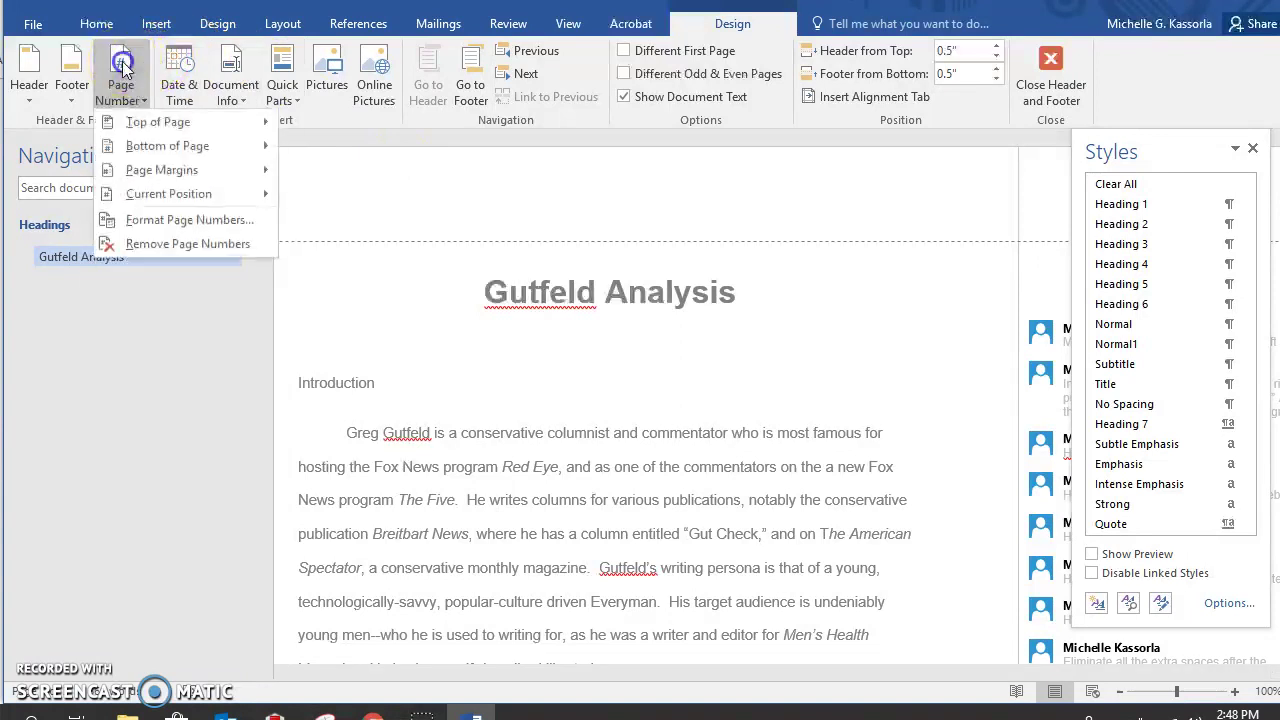
click(138, 122)
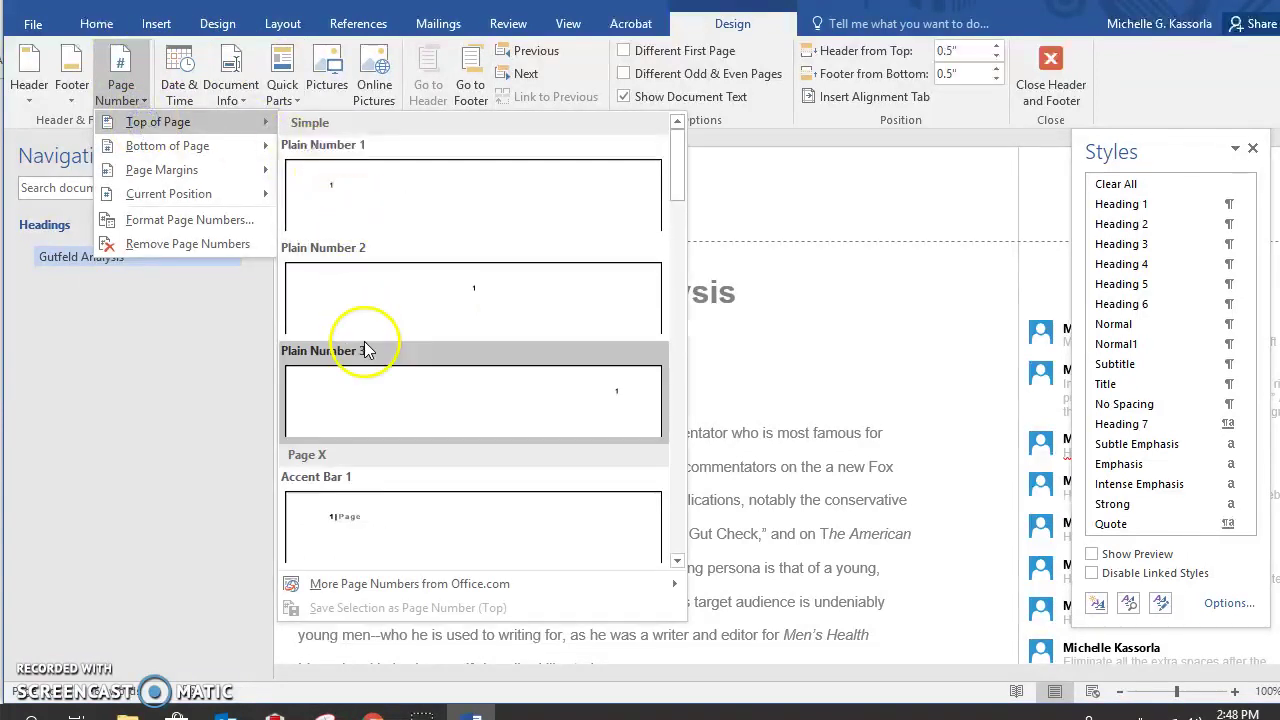
click(377, 414)
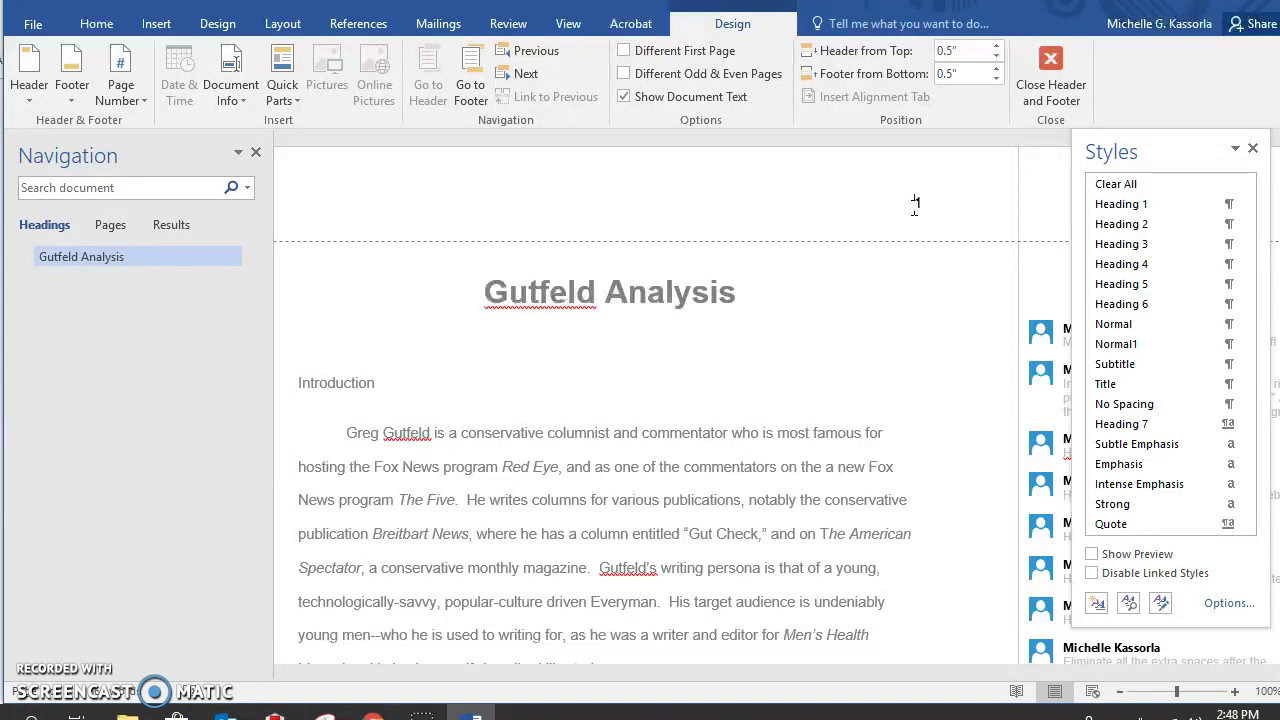
key(ctrl+v)
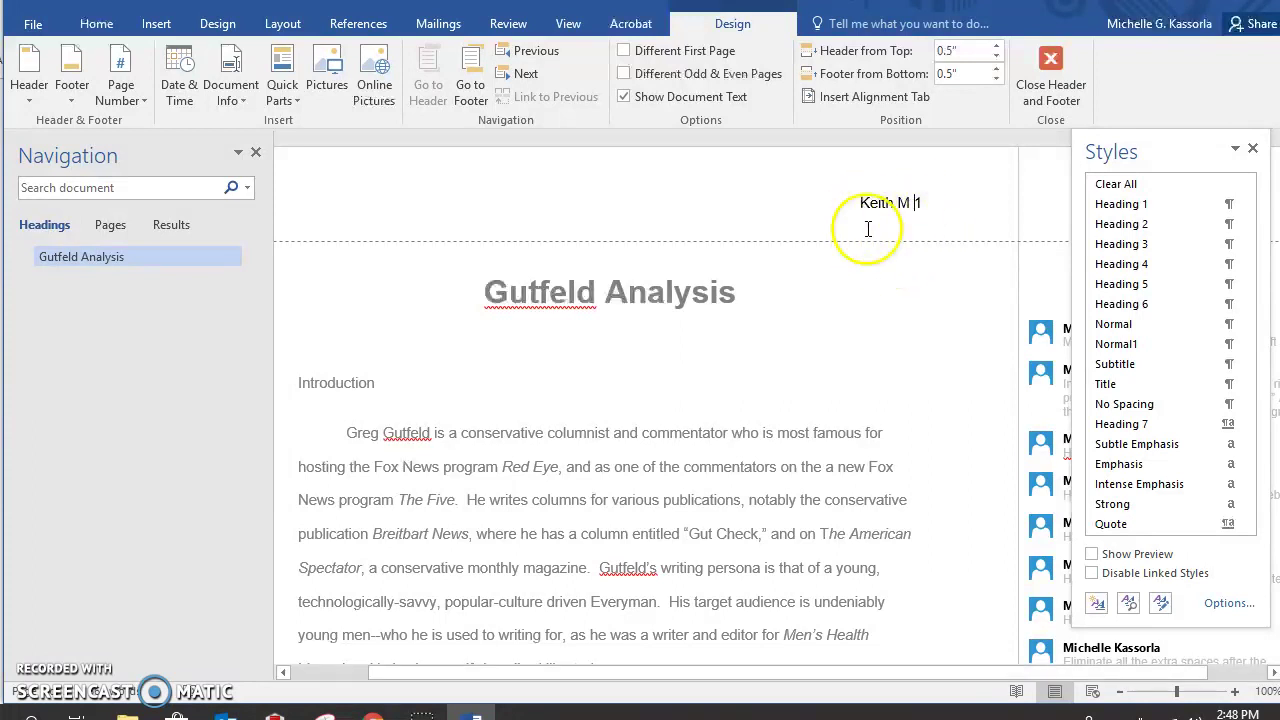
Enable a different first page for the header, check the page 2 header, and return to the body text
click(623, 51)
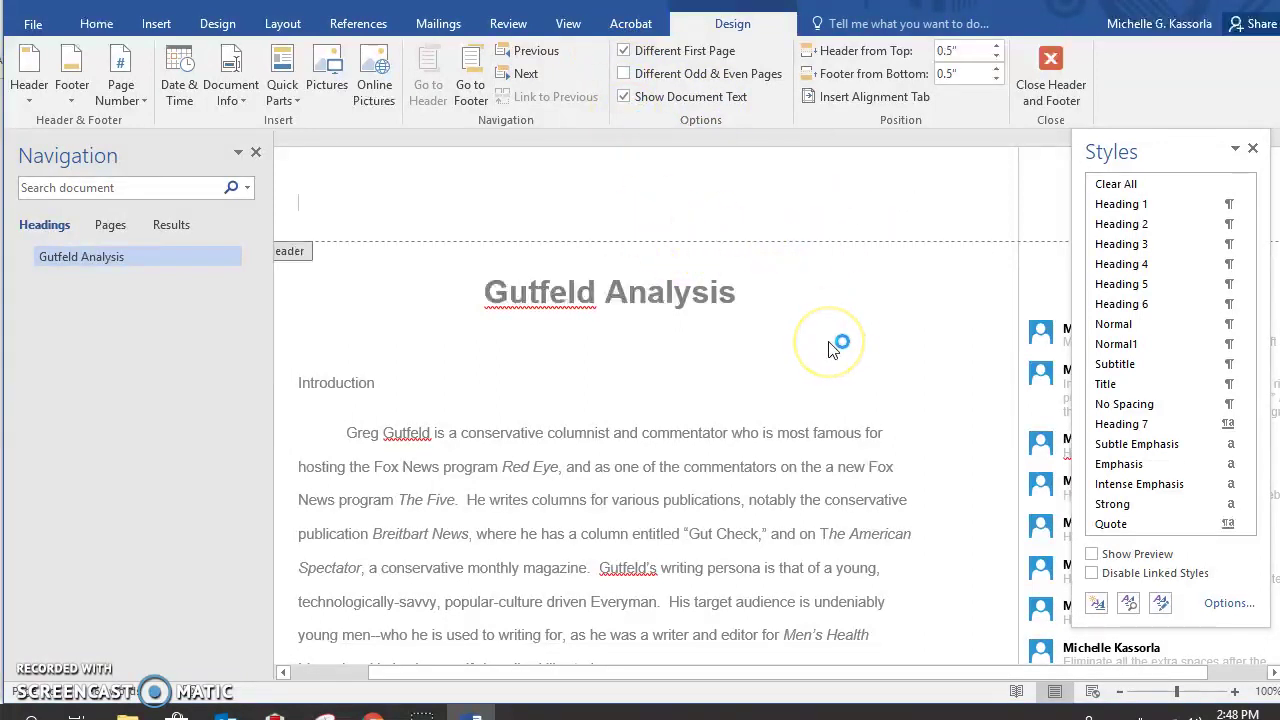
scroll(829, 349, down, 8)
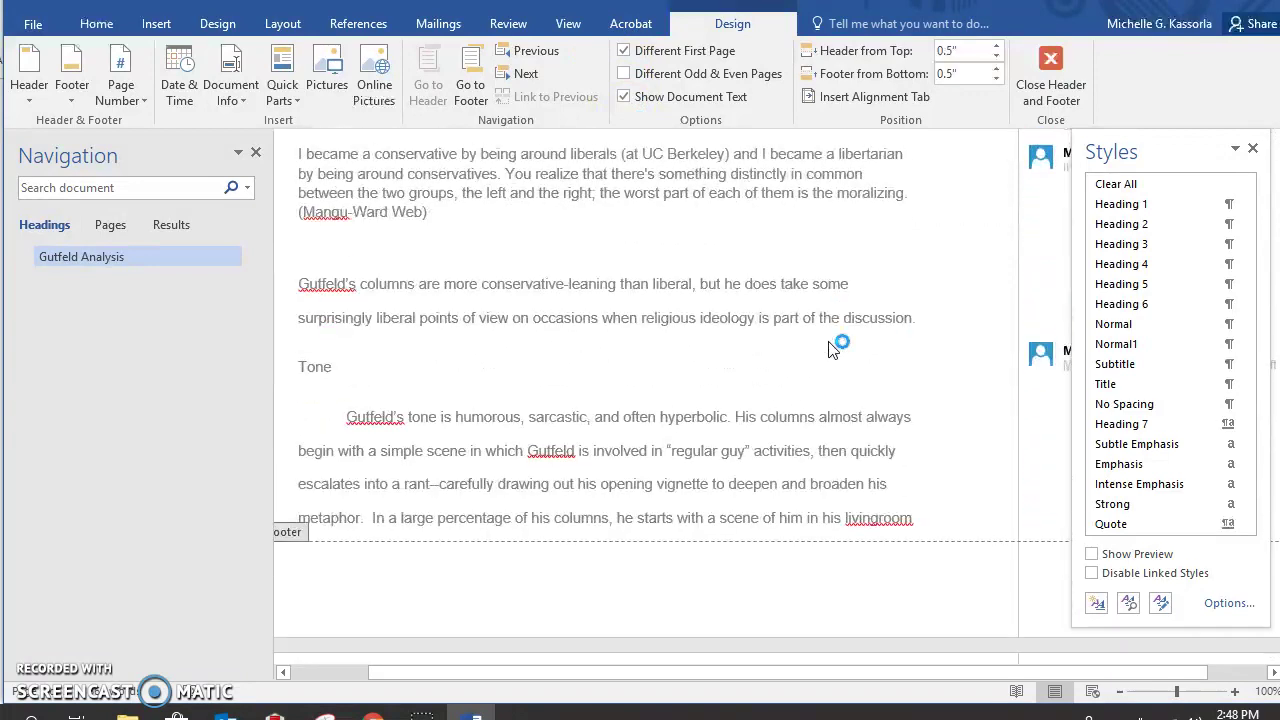
scroll(829, 349, down, 2)
click(850, 452)
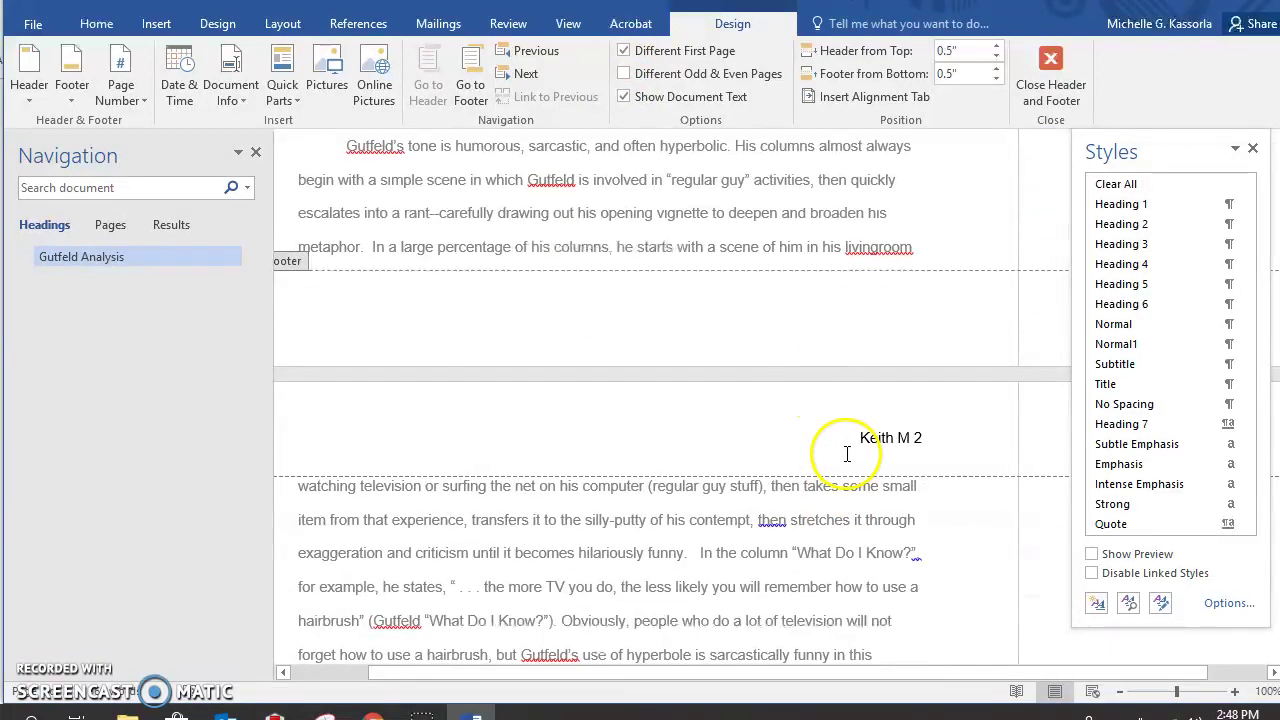
scroll(846, 458, up, 5)
scroll(846, 458, up, 5)
scroll(794, 290, up, 1)
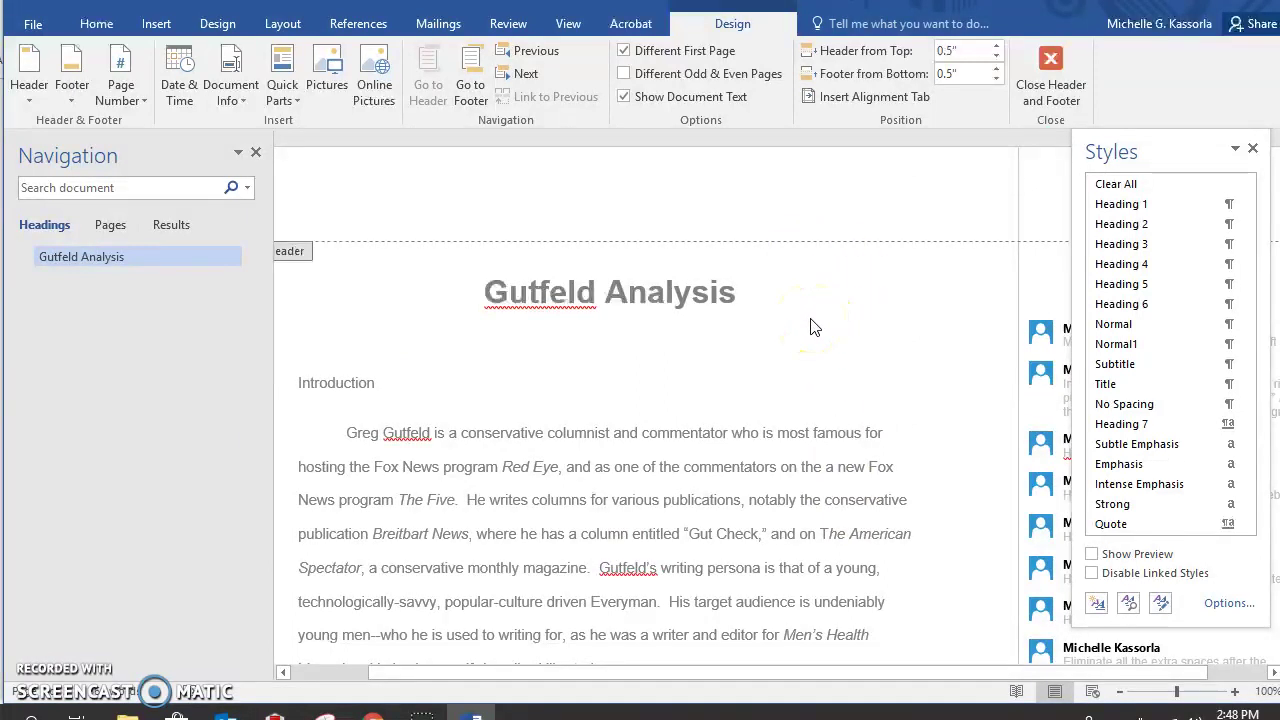
double_click(811, 320)
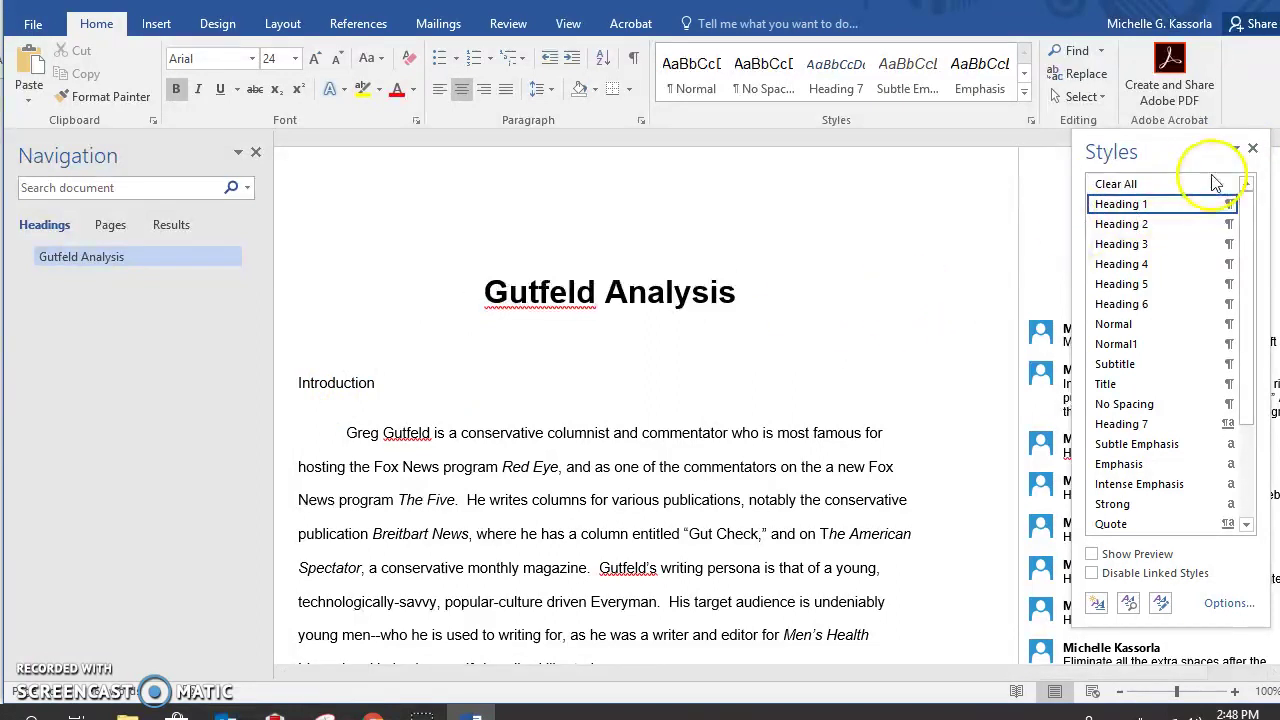
click(1252, 150)
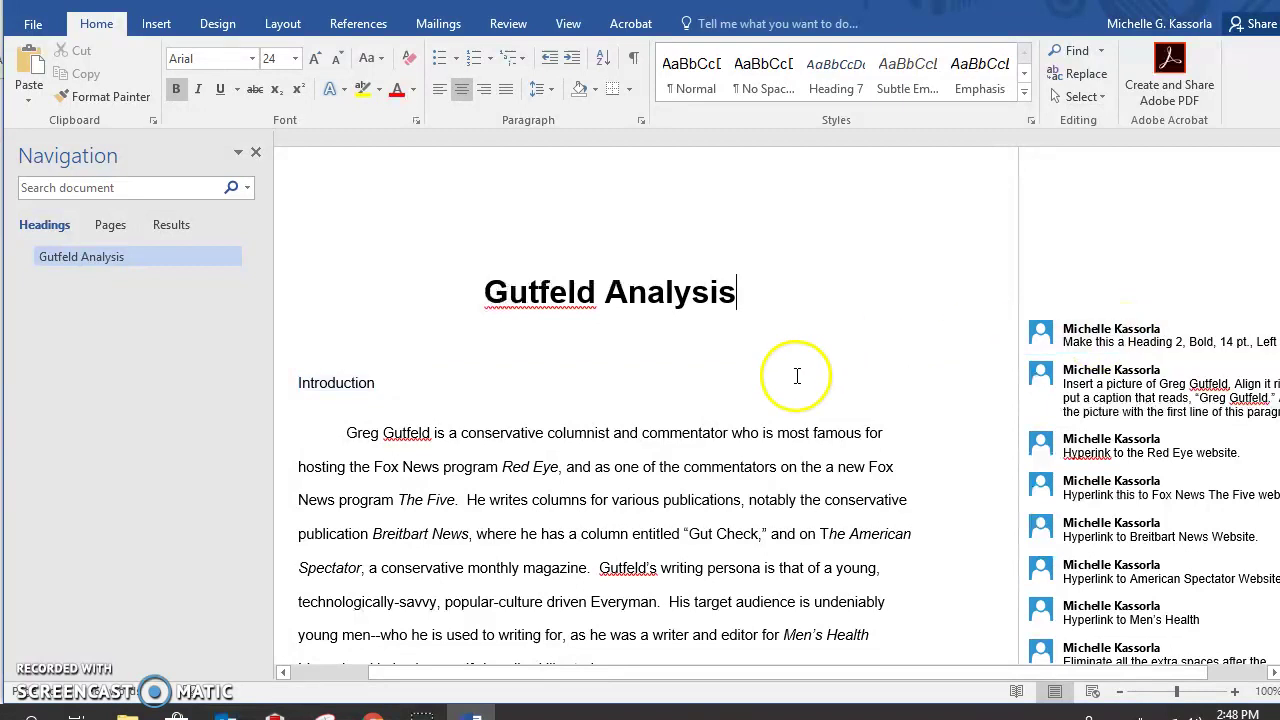
Apply the Heading 2 style to the "Introduction" line and set it to 14 pt
drag(420, 384, 302, 385)
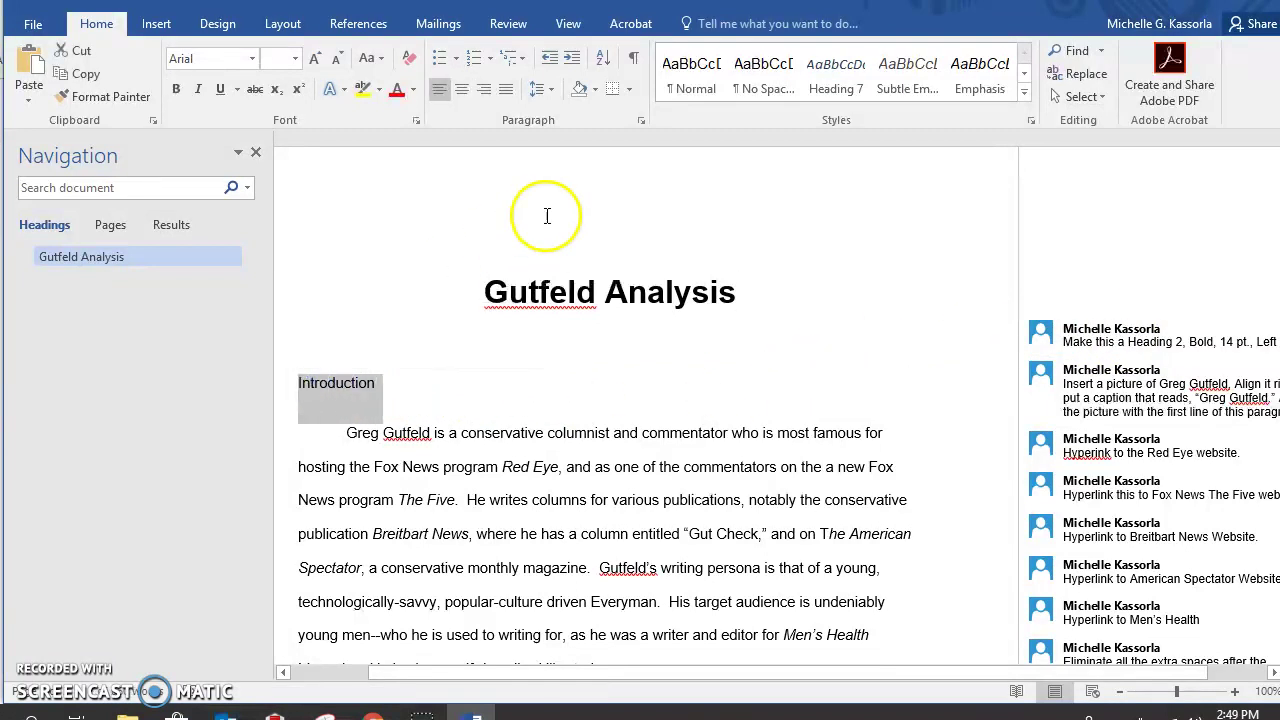
click(1028, 125)
click(1143, 224)
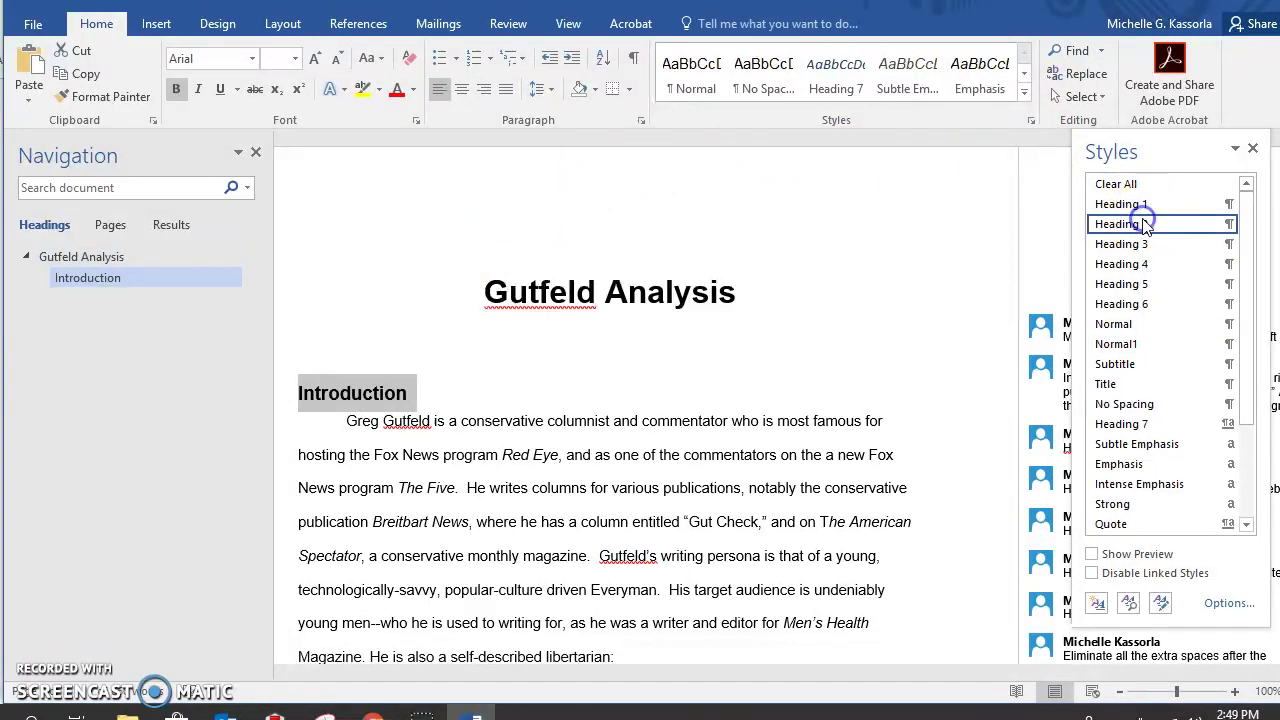
click(295, 60)
click(281, 177)
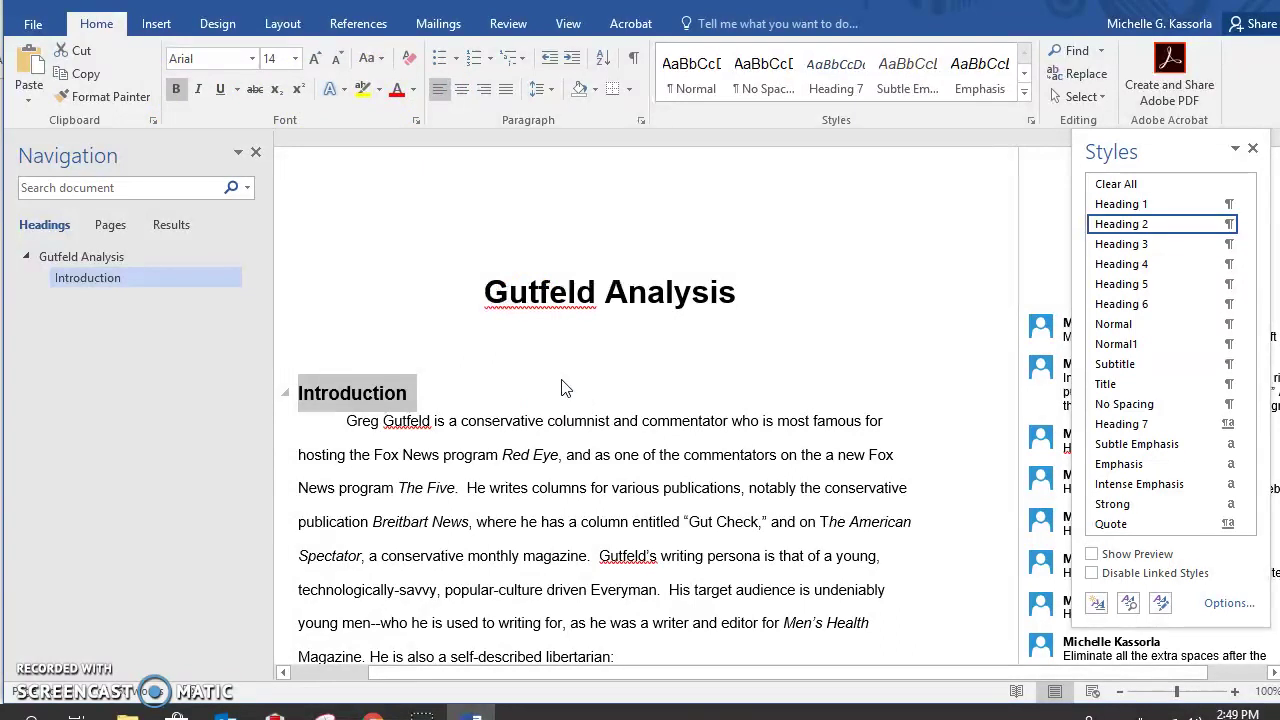
Apply the Heading 2 style to the "Tone" line
scroll(562, 388, down, 8)
scroll(563, 380, down, 3)
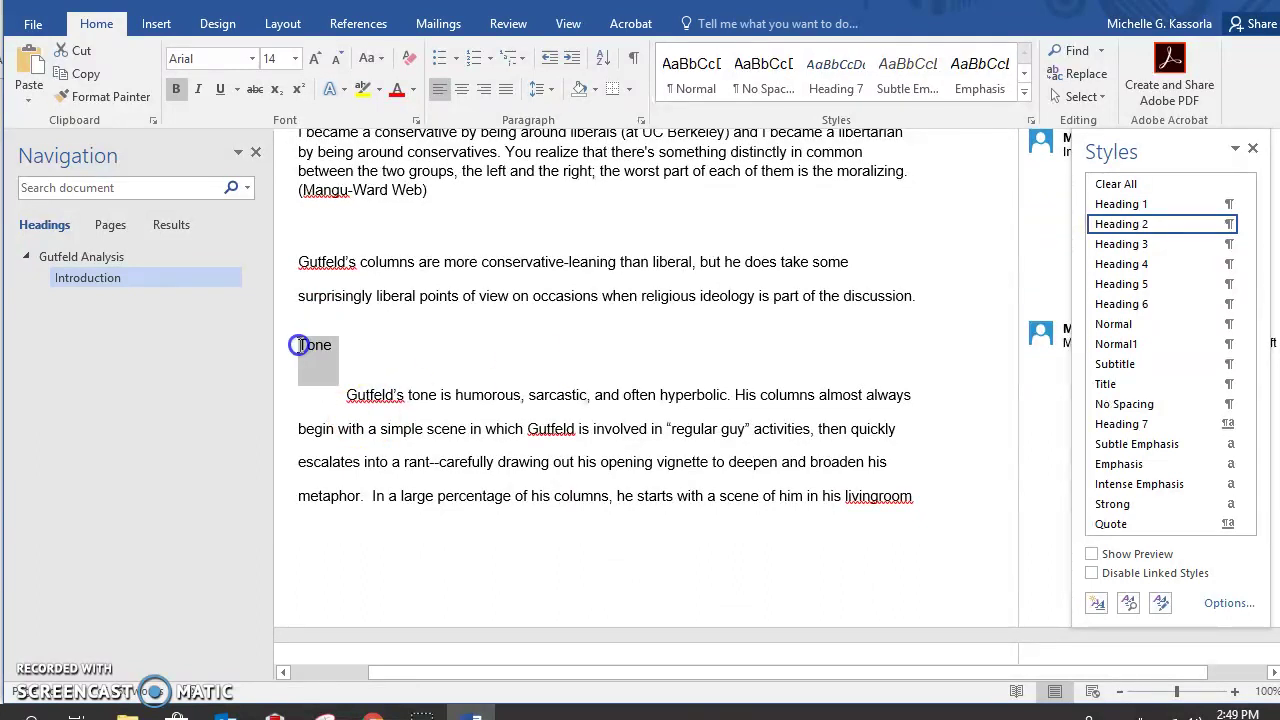
drag(298, 345, 309, 346)
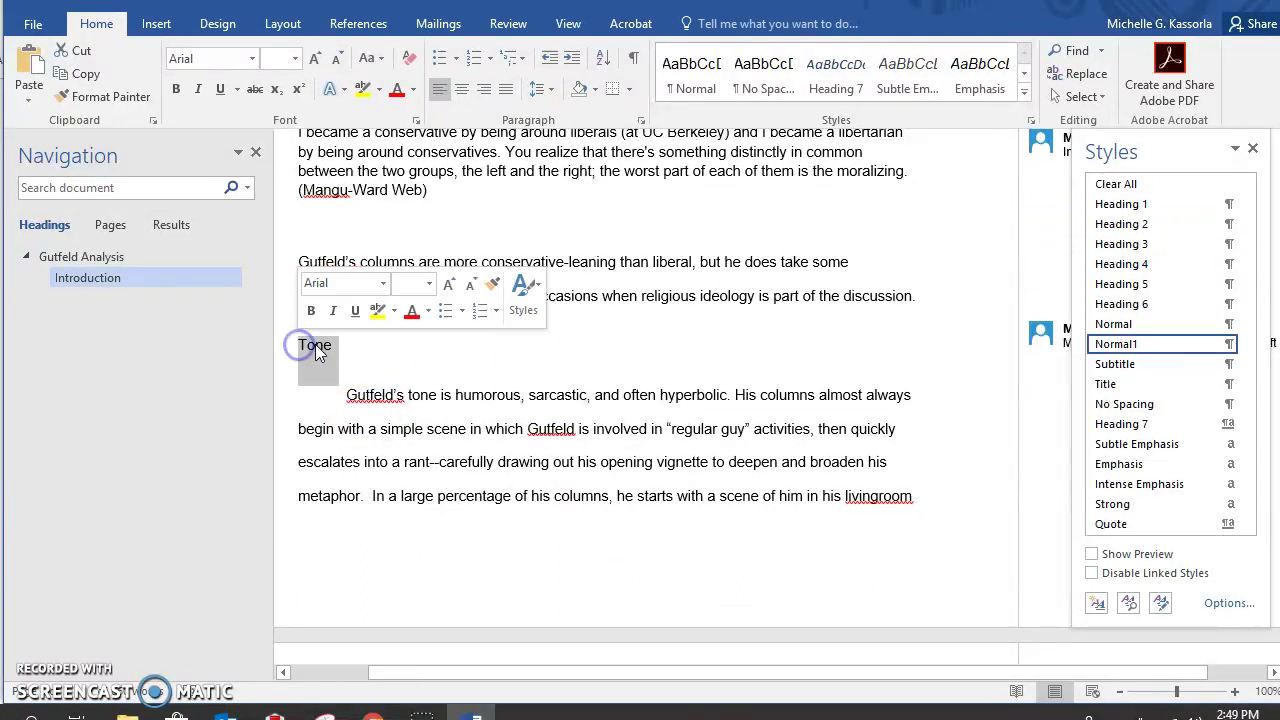
click(1113, 226)
Apply the Heading 2 style to the "Appeal" line
scroll(850, 390, down, 9)
scroll(851, 390, down, 6)
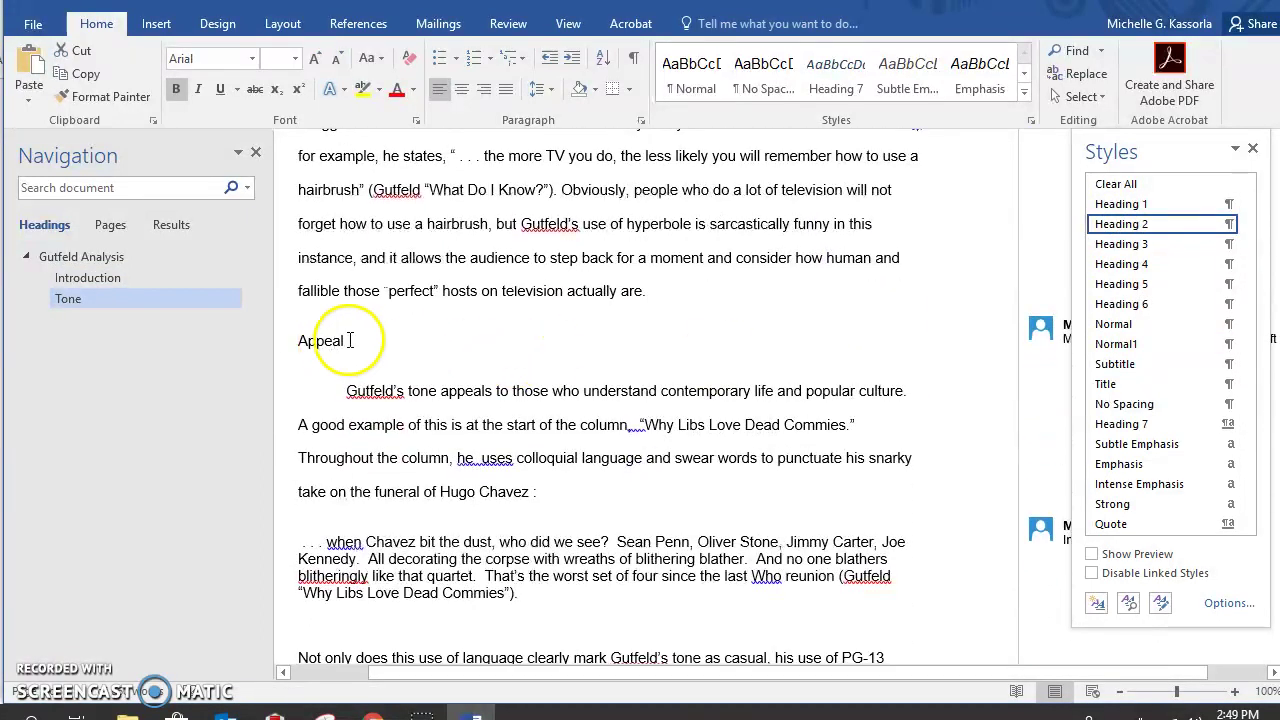
drag(339, 341, 287, 343)
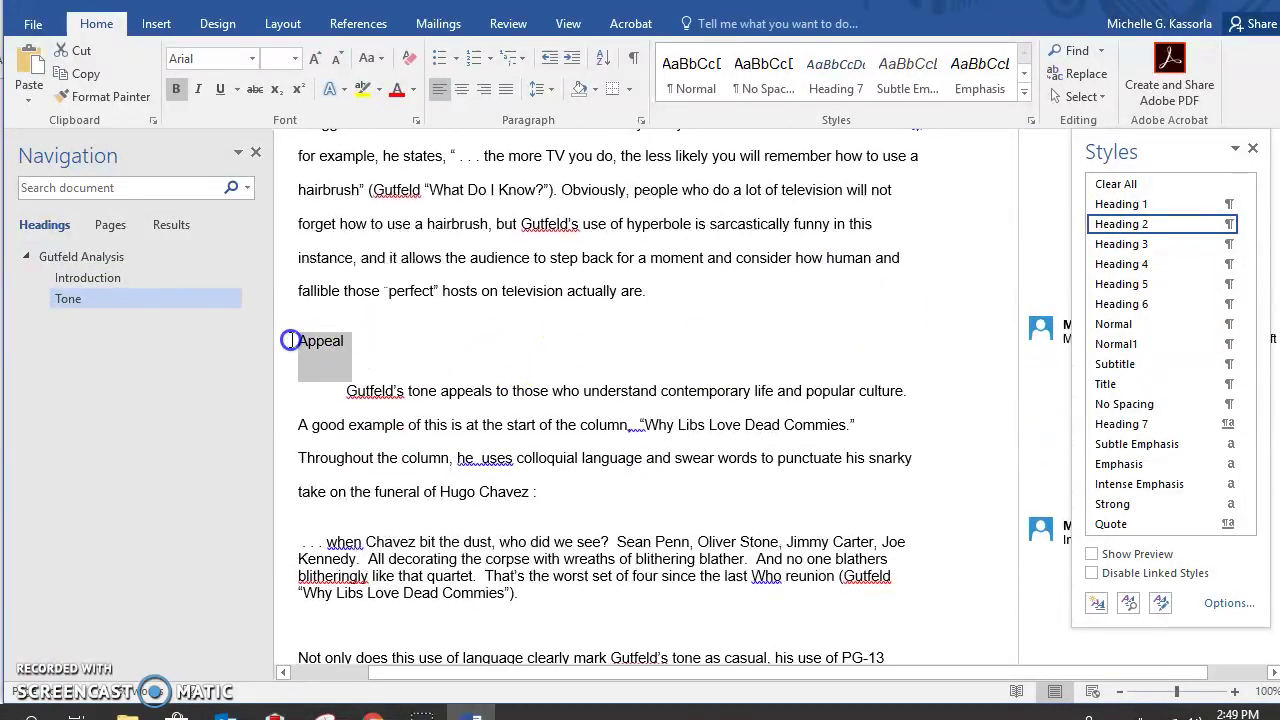
click(1113, 226)
Apply the Heading 2 style to the "Works Cited" line on the last page and center it
scroll(755, 345, down, 7)
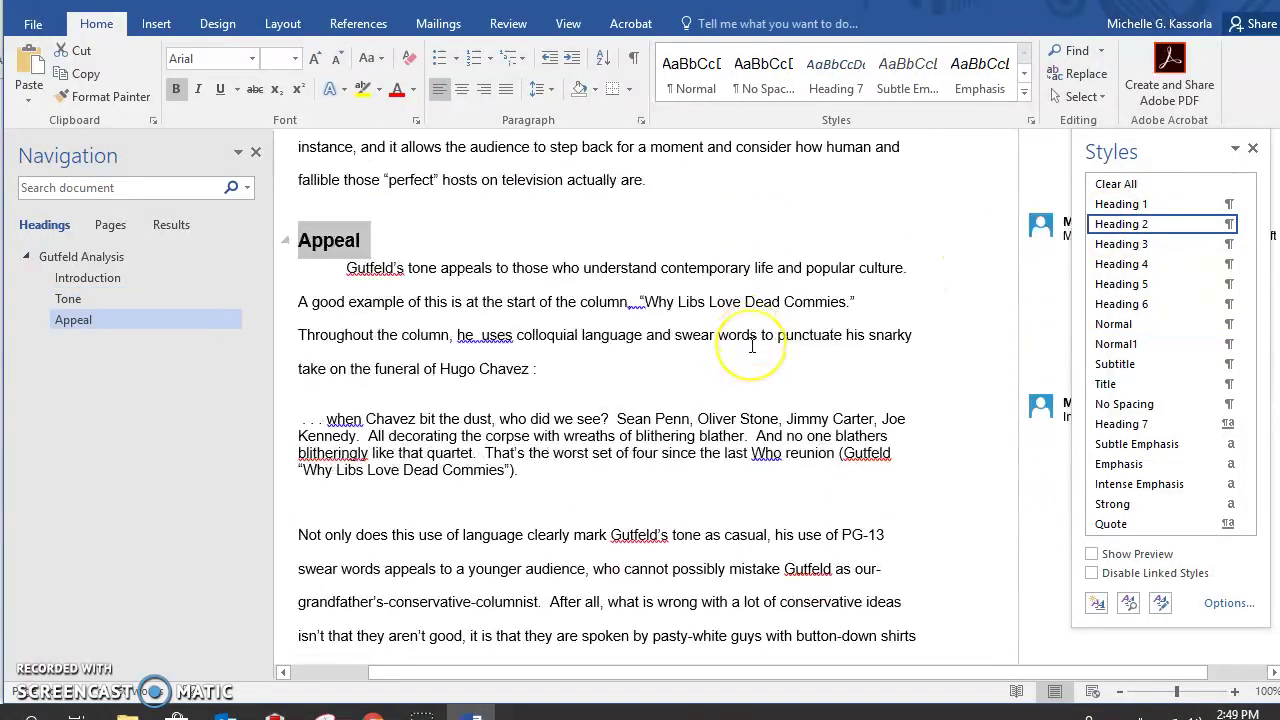
scroll(752, 342, down, 10)
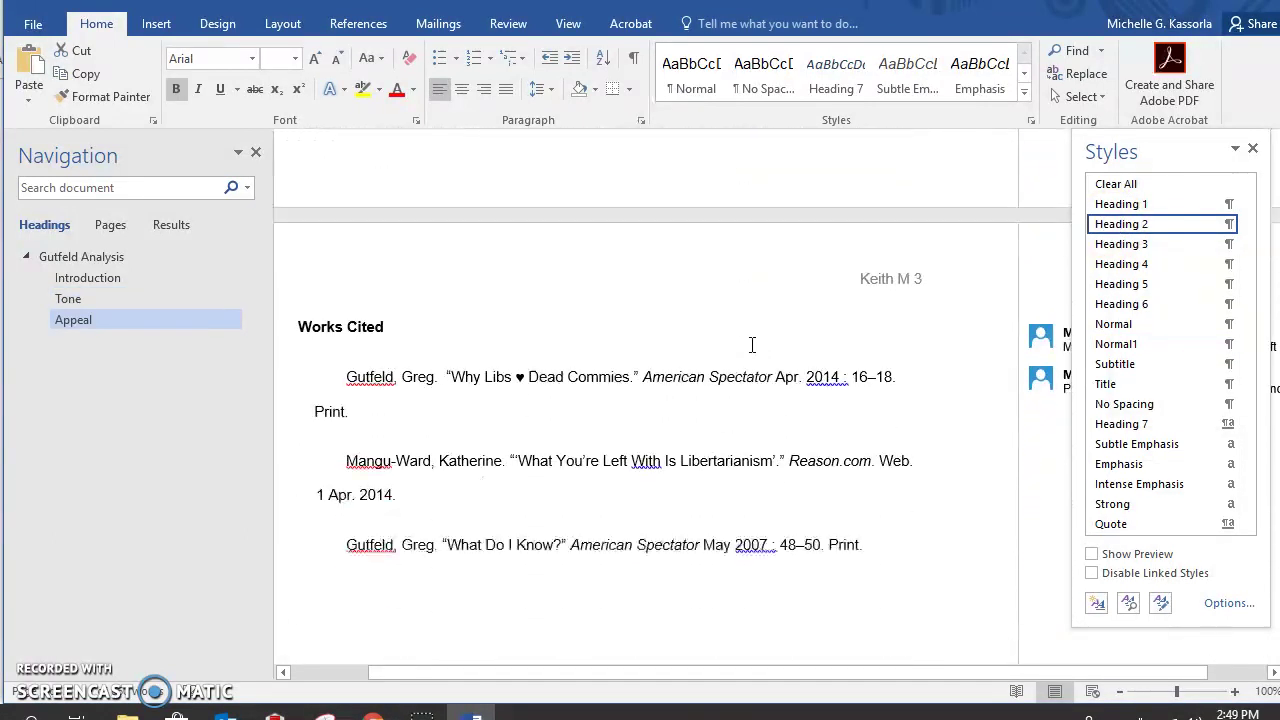
drag(388, 312, 311, 315)
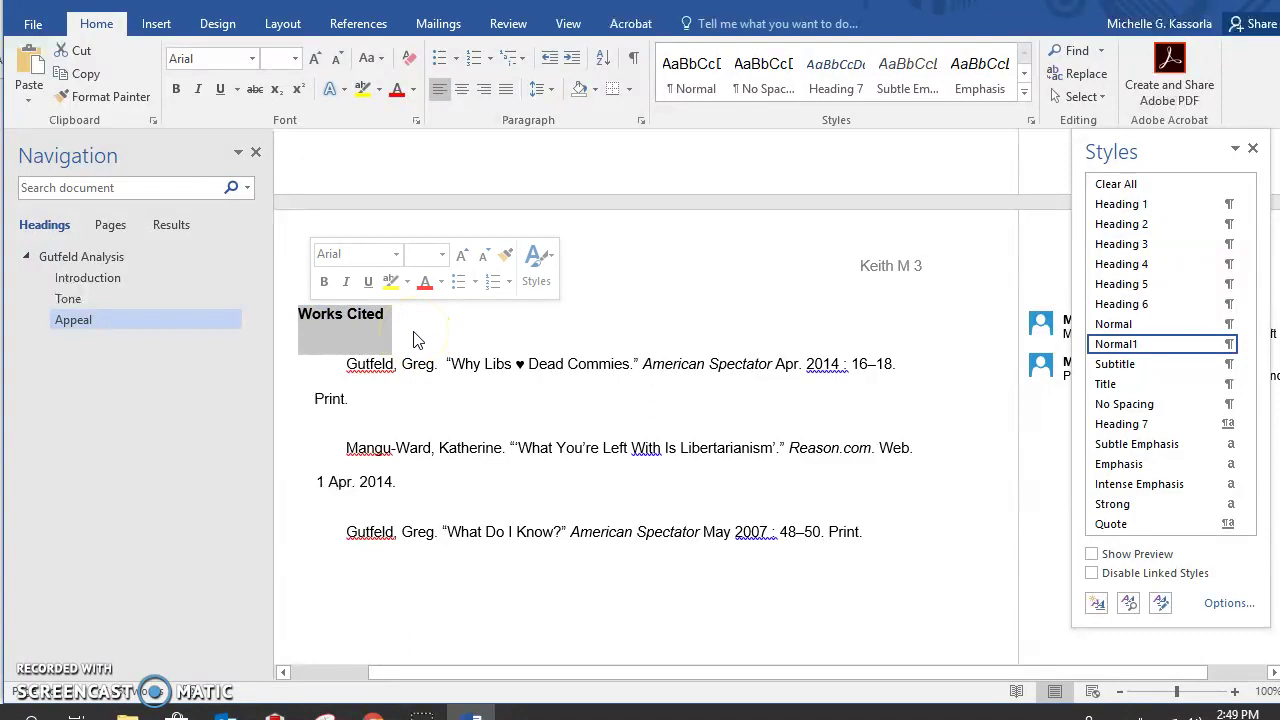
click(1121, 224)
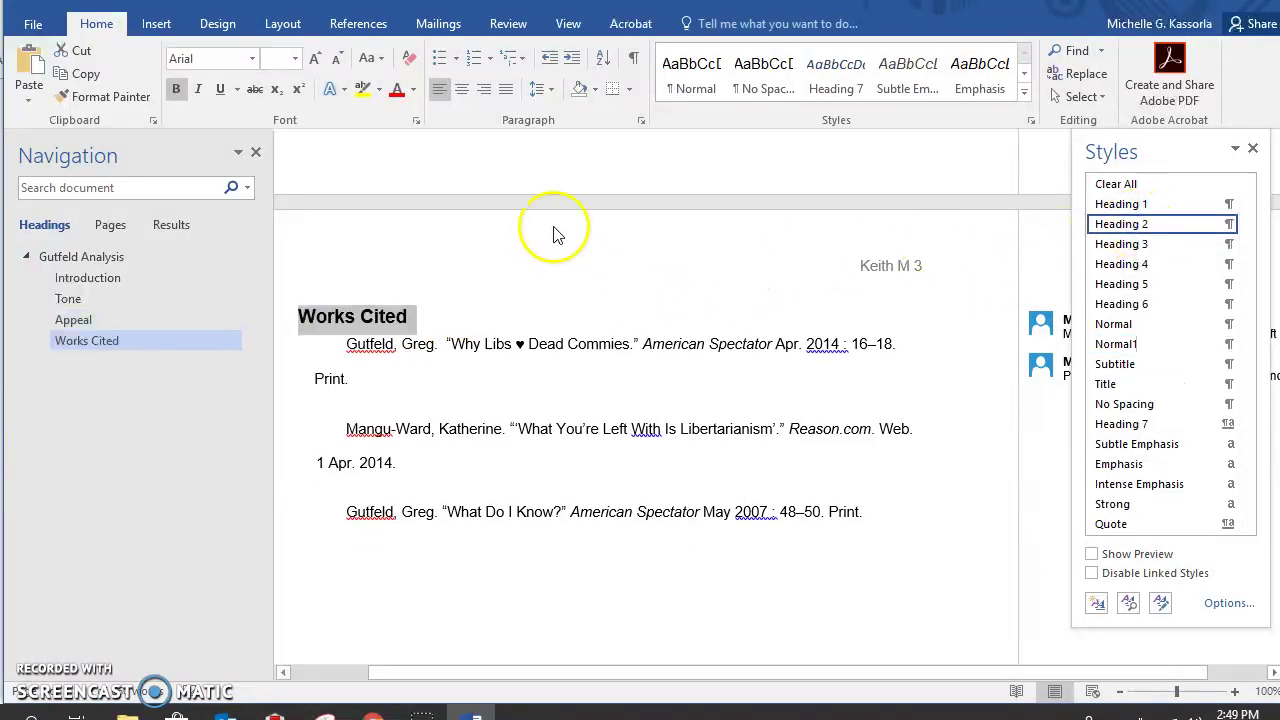
click(461, 96)
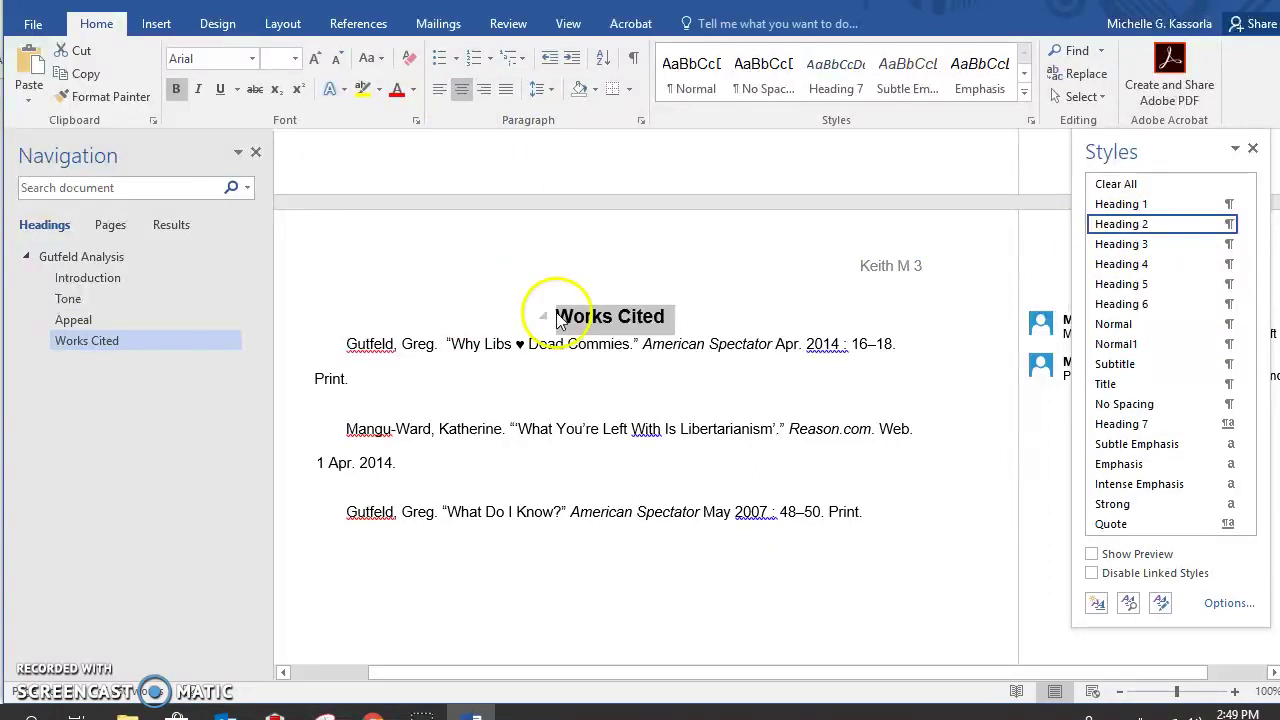
click(679, 316)
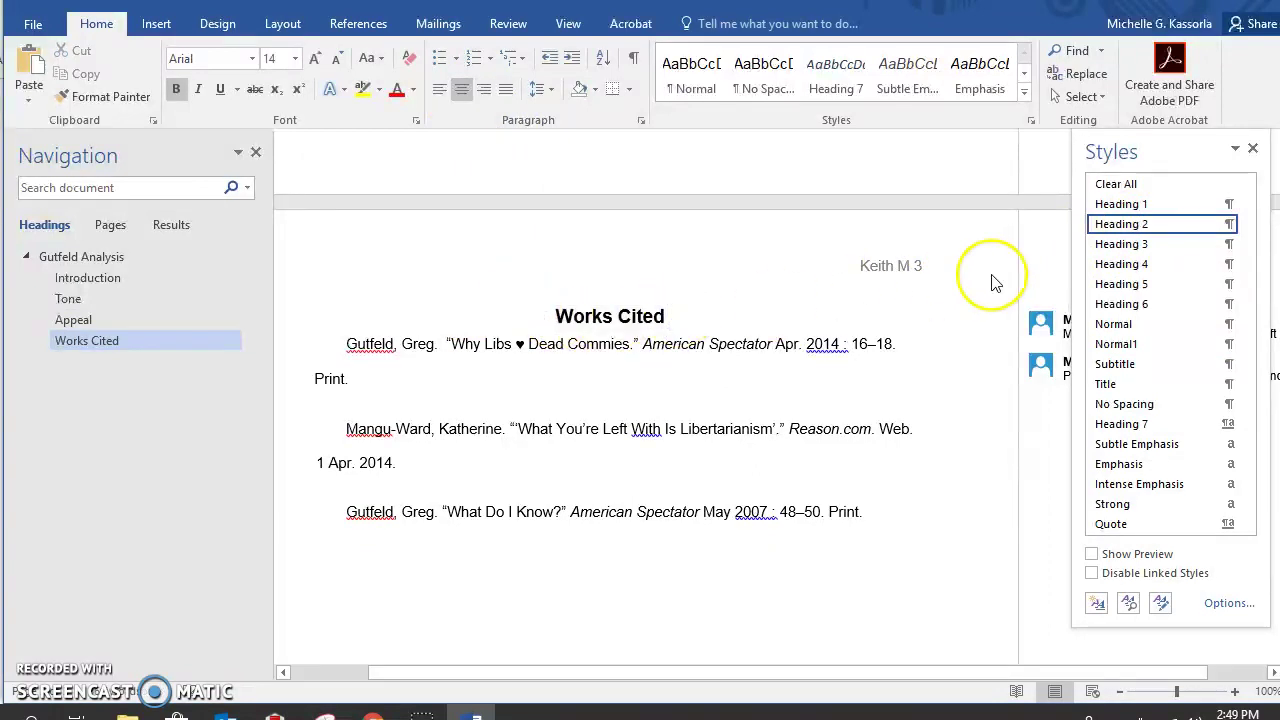
click(1253, 152)
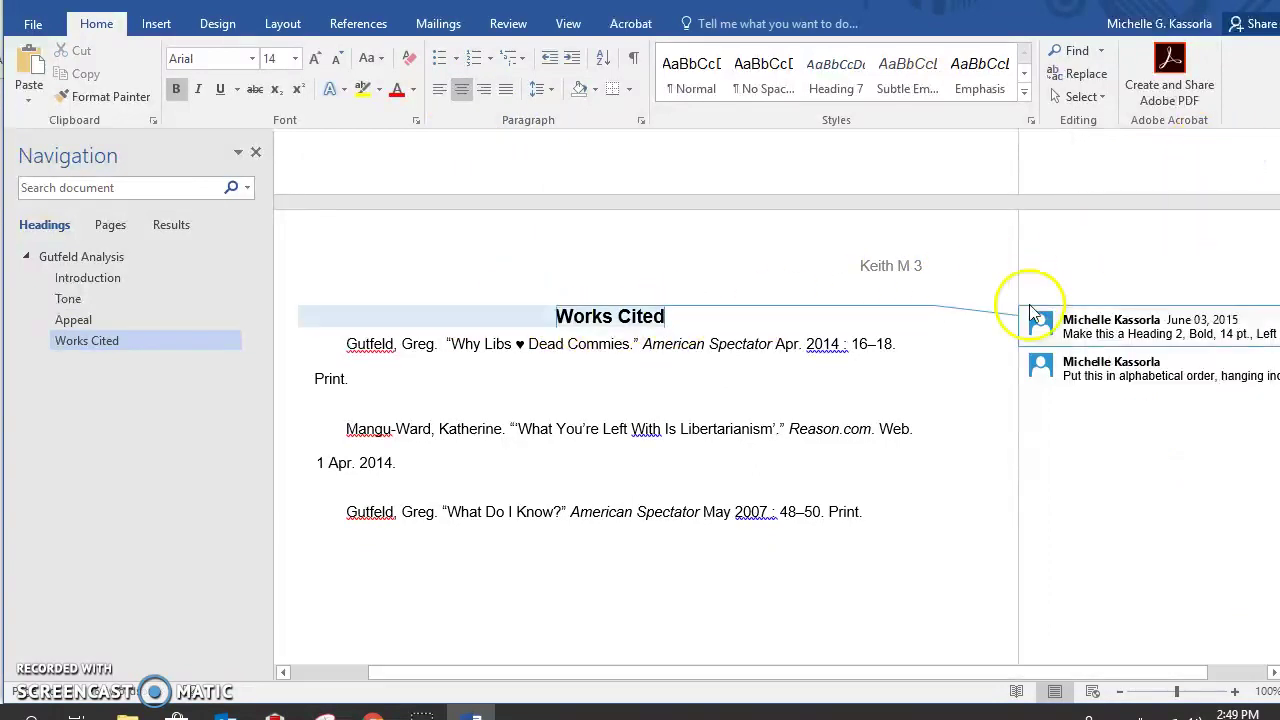
Delete the heading-format comment attached to the "Introduction" heading
scroll(860, 420, down, 1)
scroll(860, 420, down, 2)
scroll(860, 420, up, 15)
scroll(860, 420, up, 10)
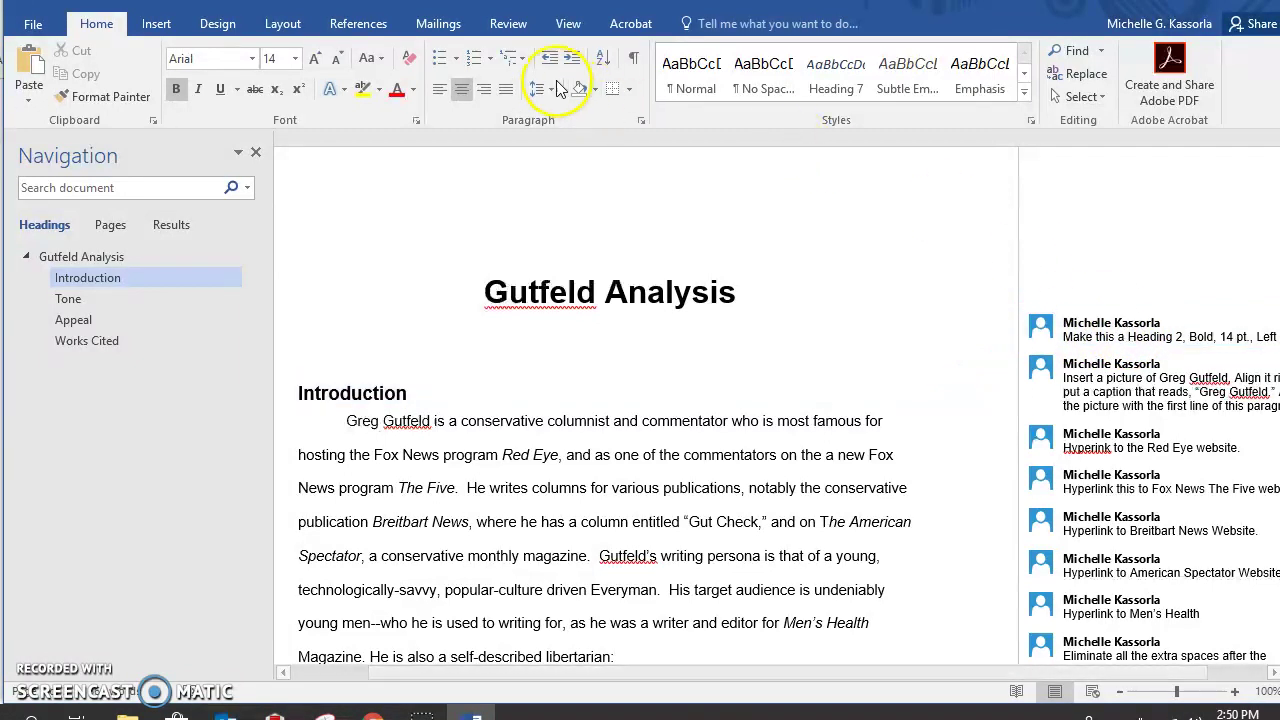
click(509, 24)
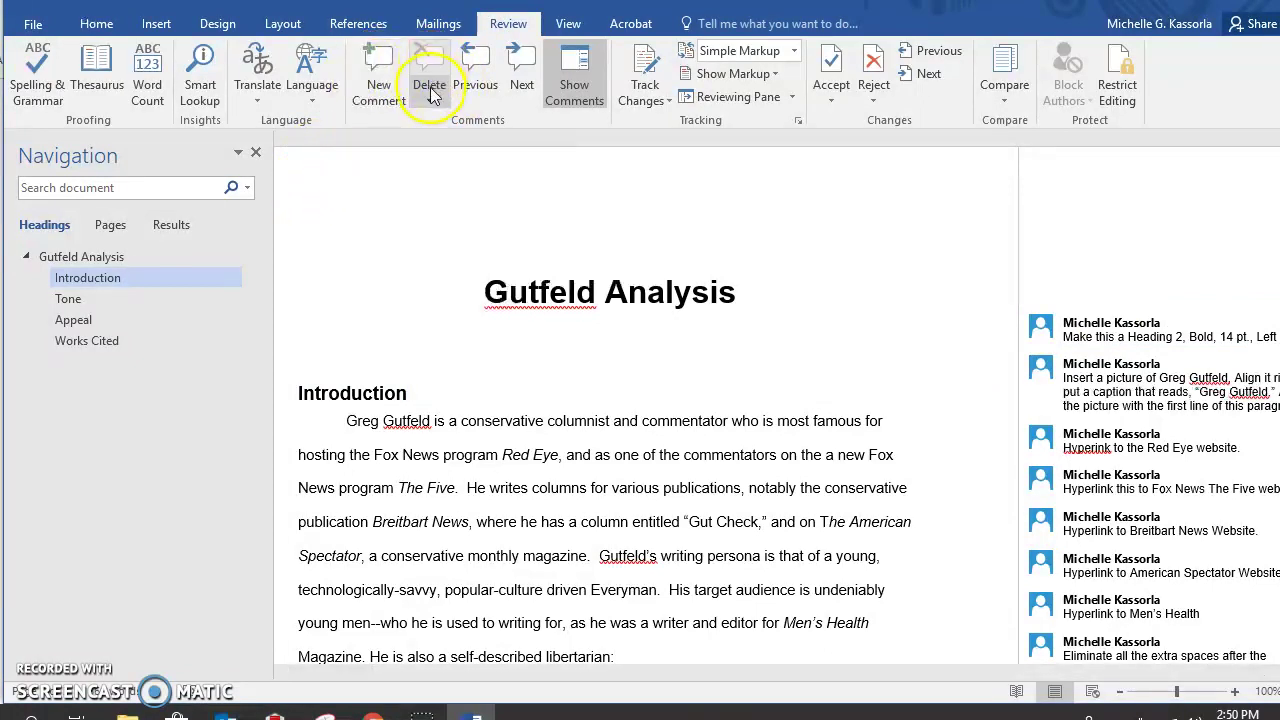
click(1096, 337)
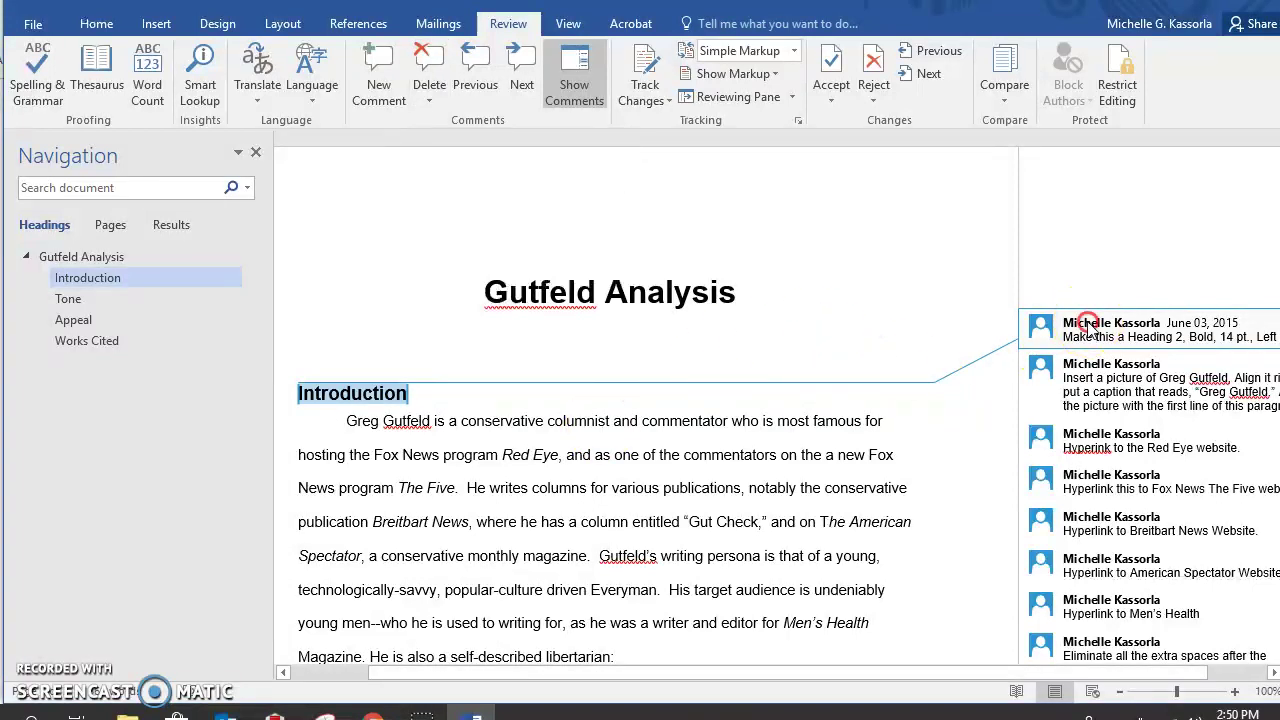
right_click(1088, 326)
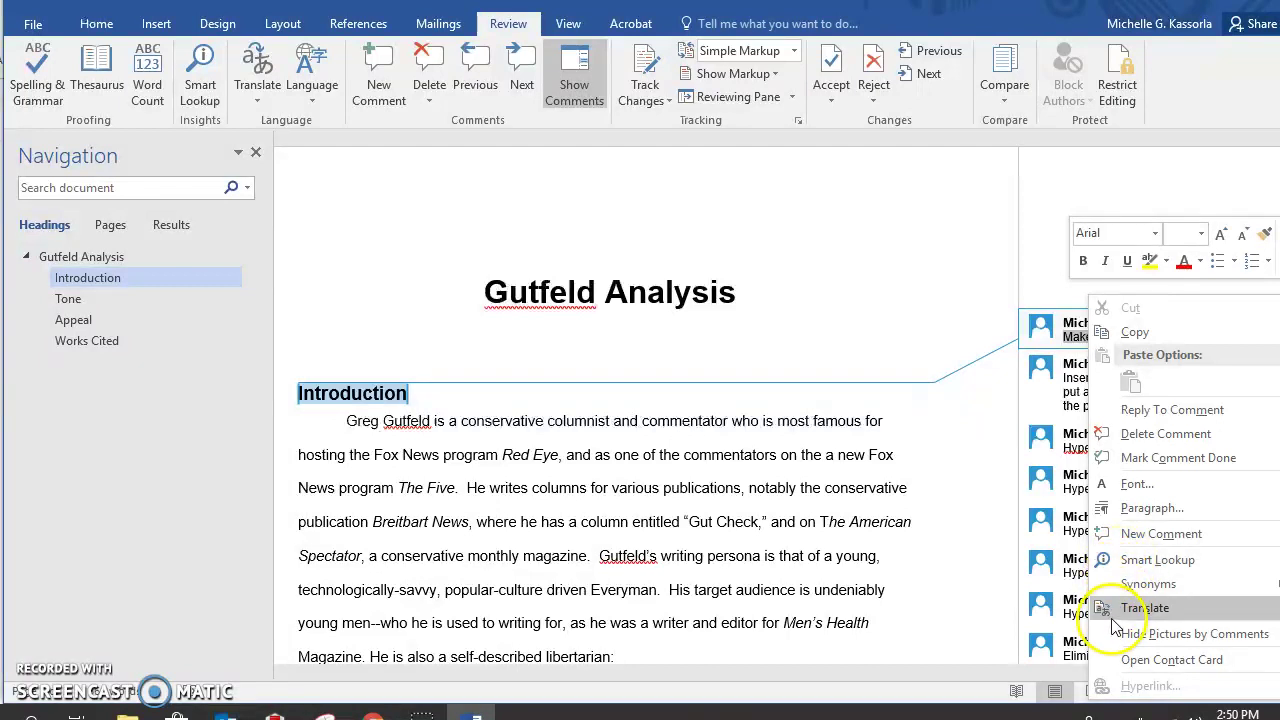
click(1150, 434)
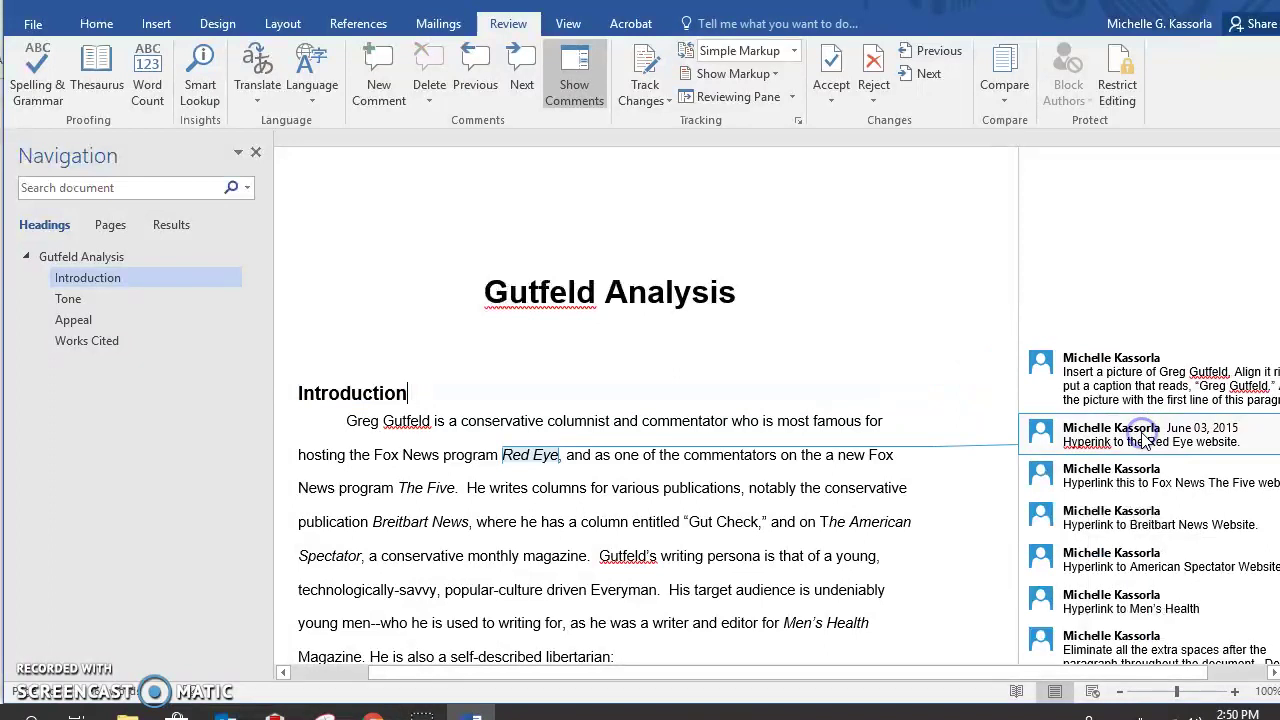
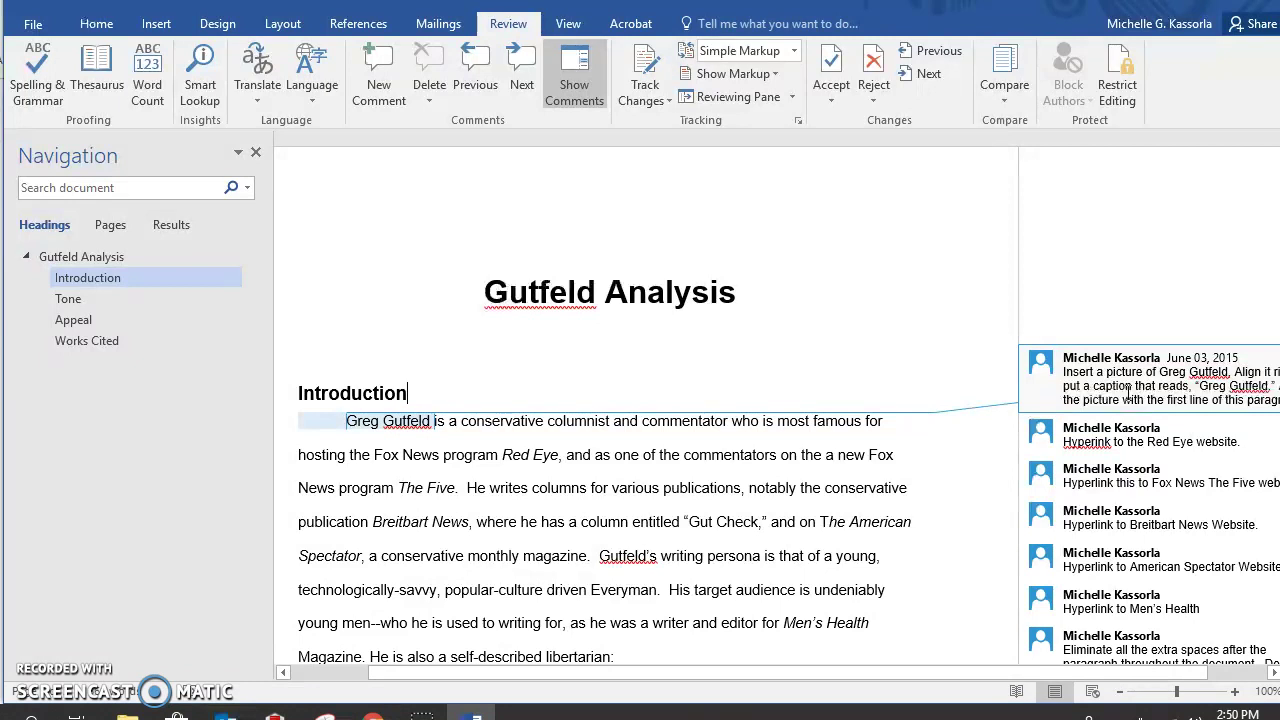
click(939, 369)
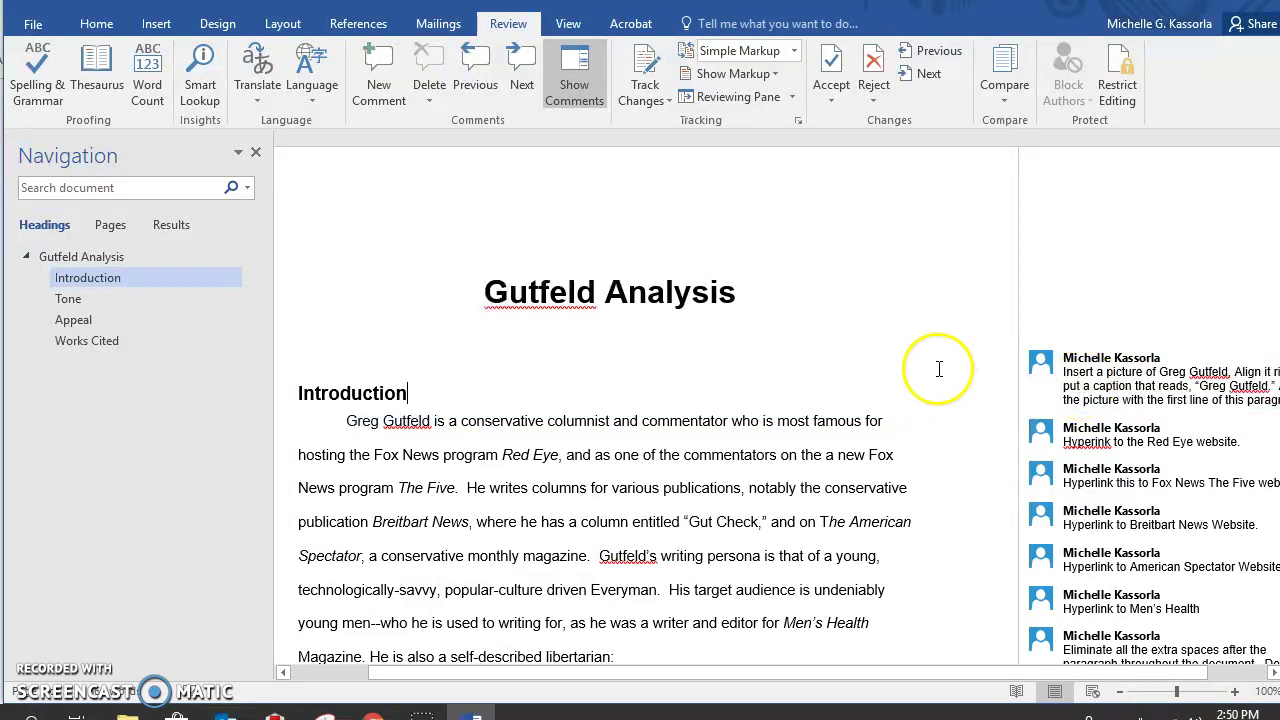
scroll(939, 369, down, 2)
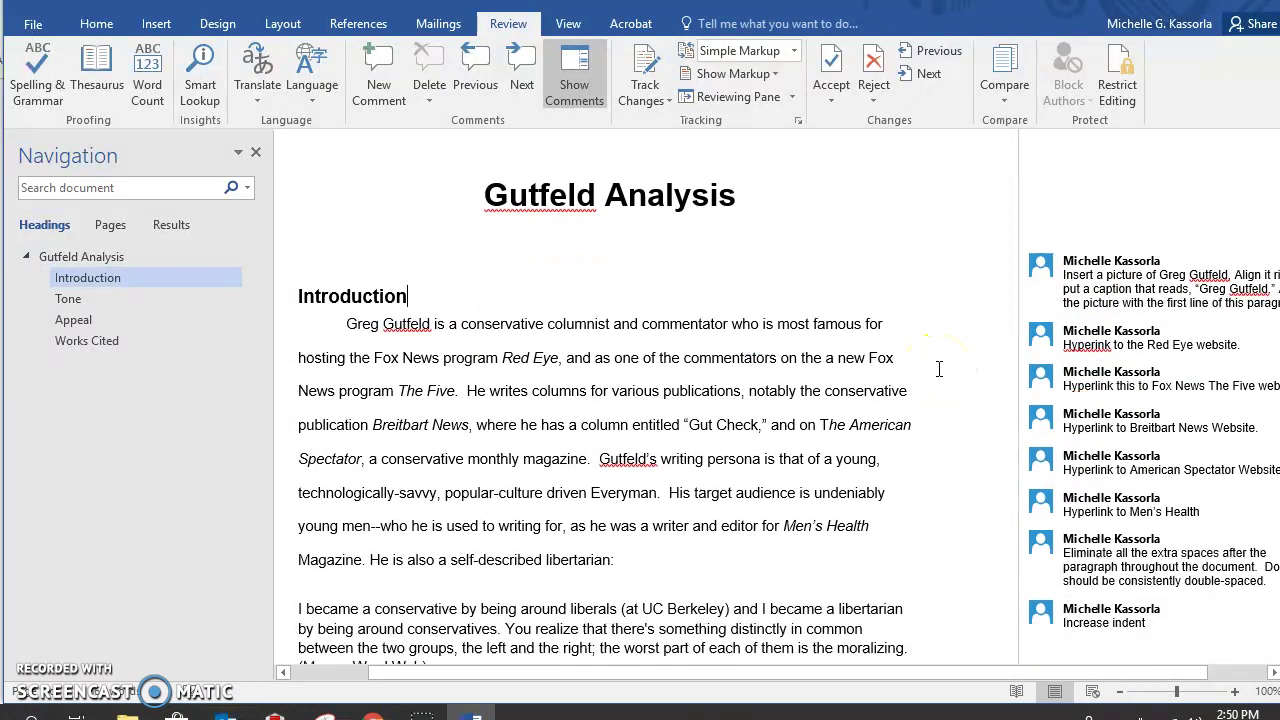
click(344, 323)
drag(344, 323, 432, 330)
click(412, 328)
right_click(412, 328)
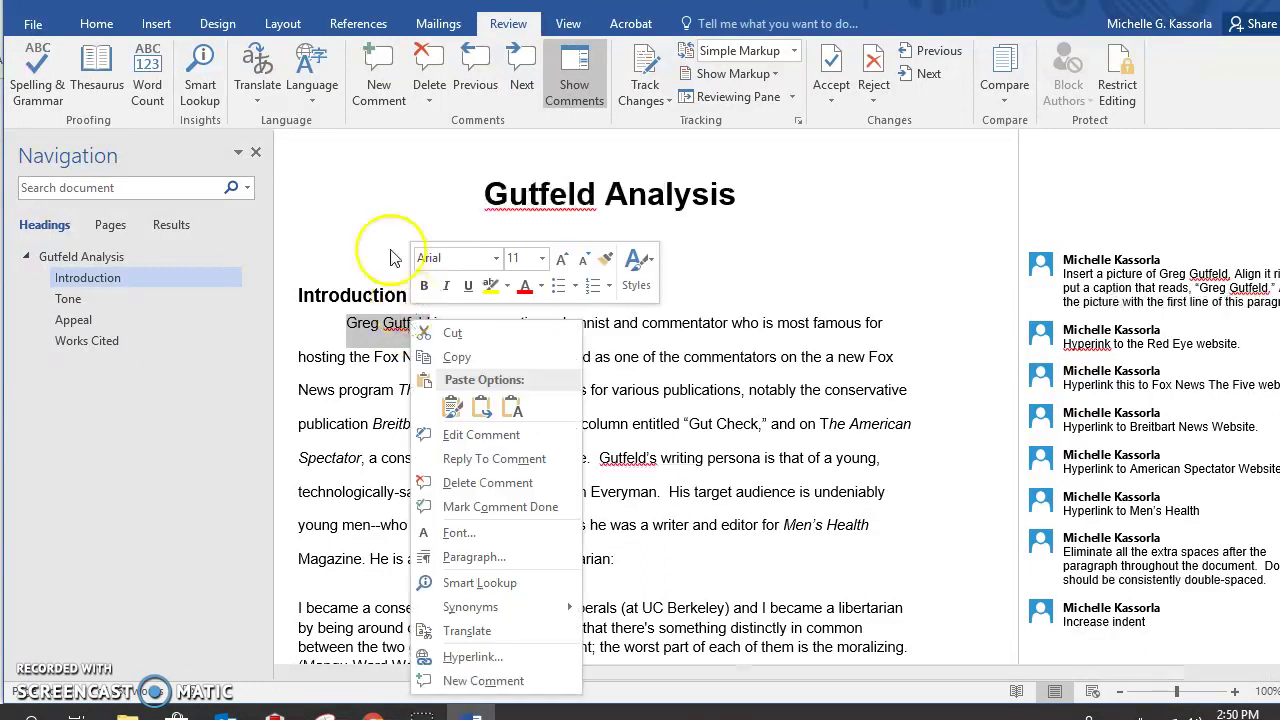
Insert an online picture found with a Bing image search for "Greg Gutfeld" at the start of the first Introduction paragraph
click(157, 25)
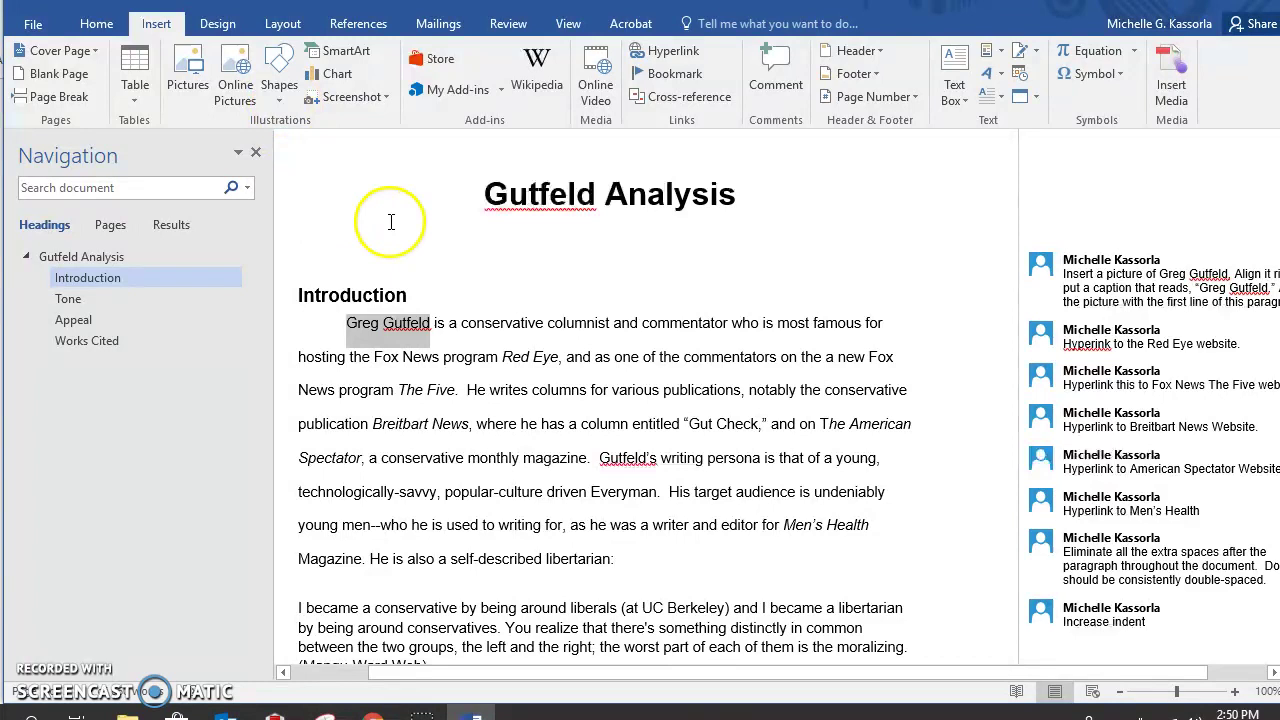
click(340, 326)
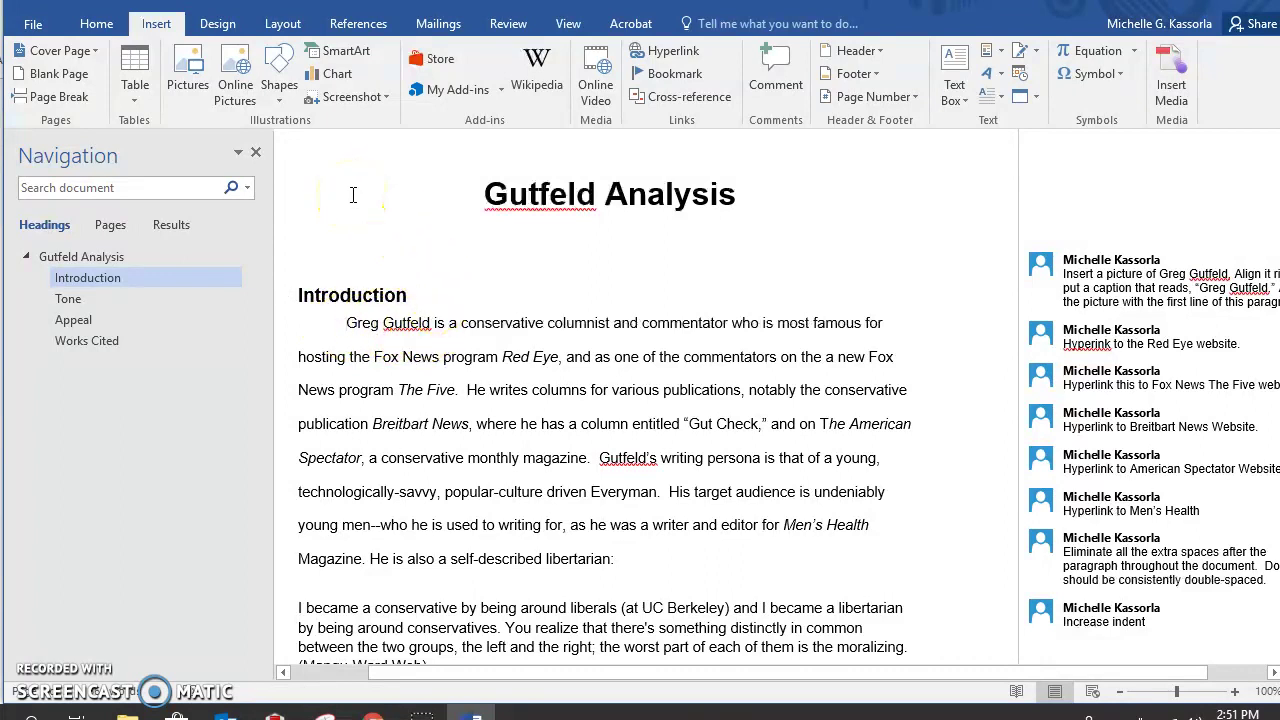
click(240, 57)
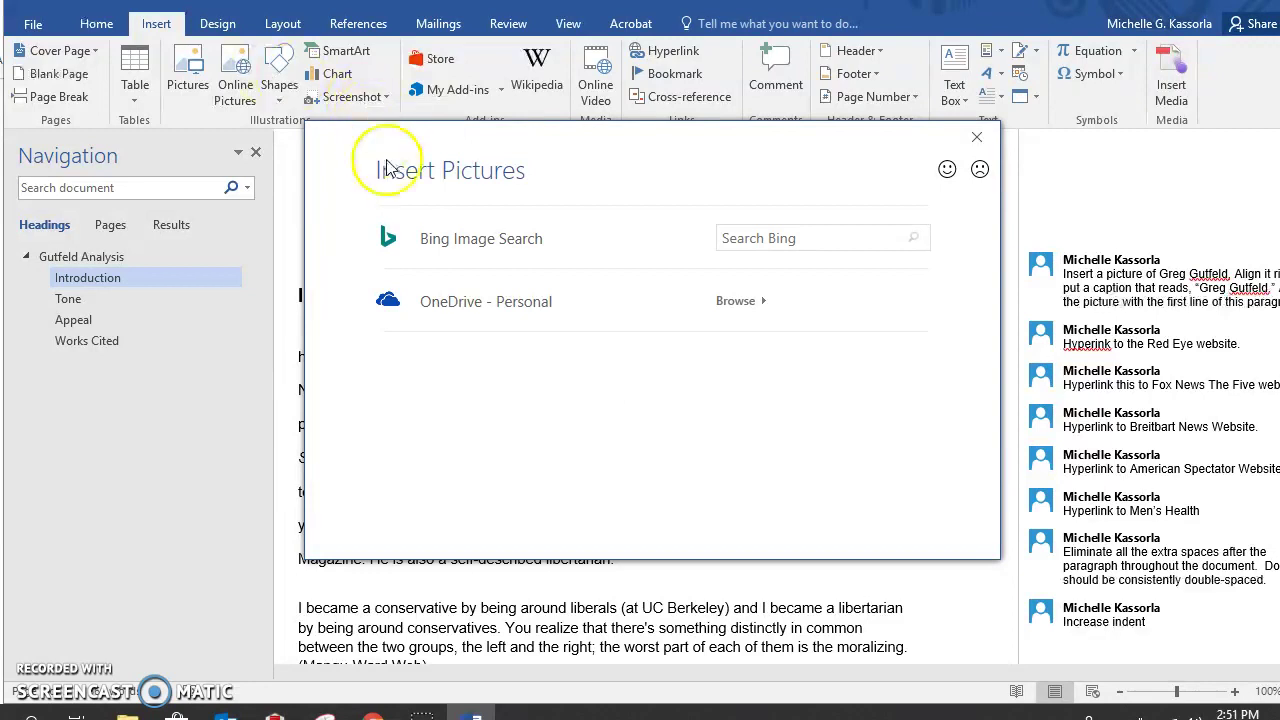
click(465, 245)
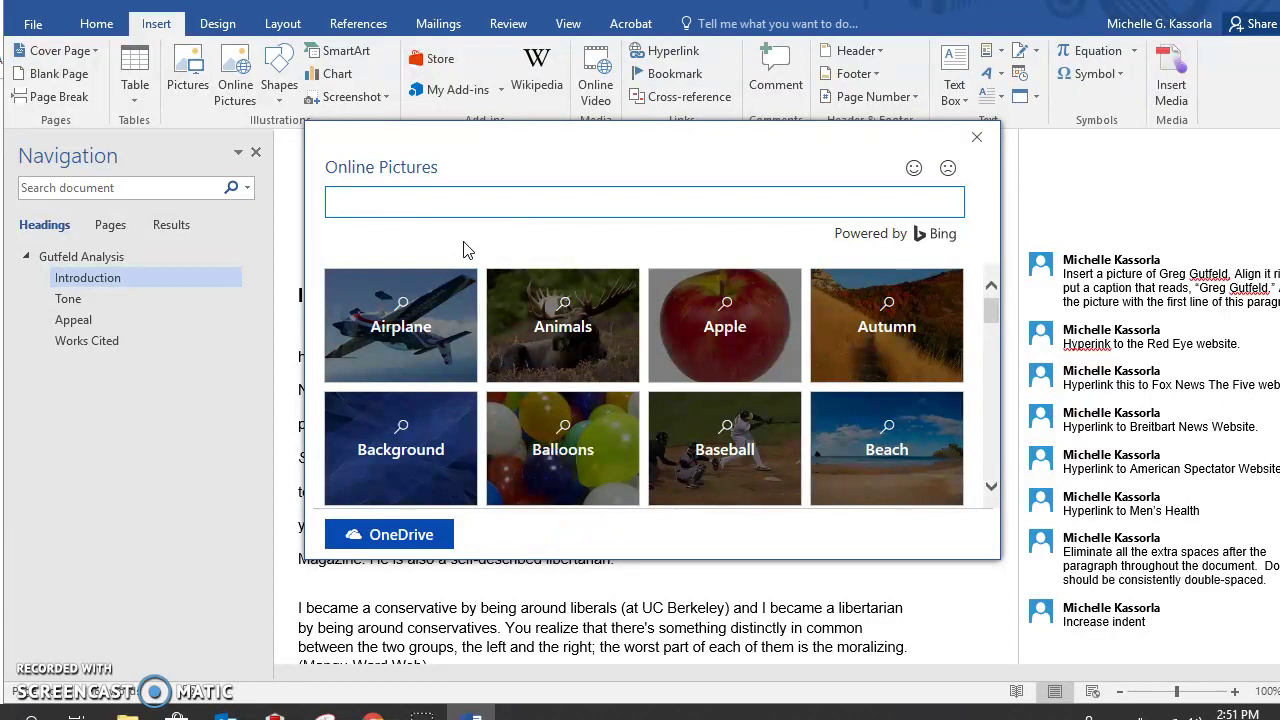
text(Keith M)
text(Gre)
text(g Gutfeld)
key(Return)
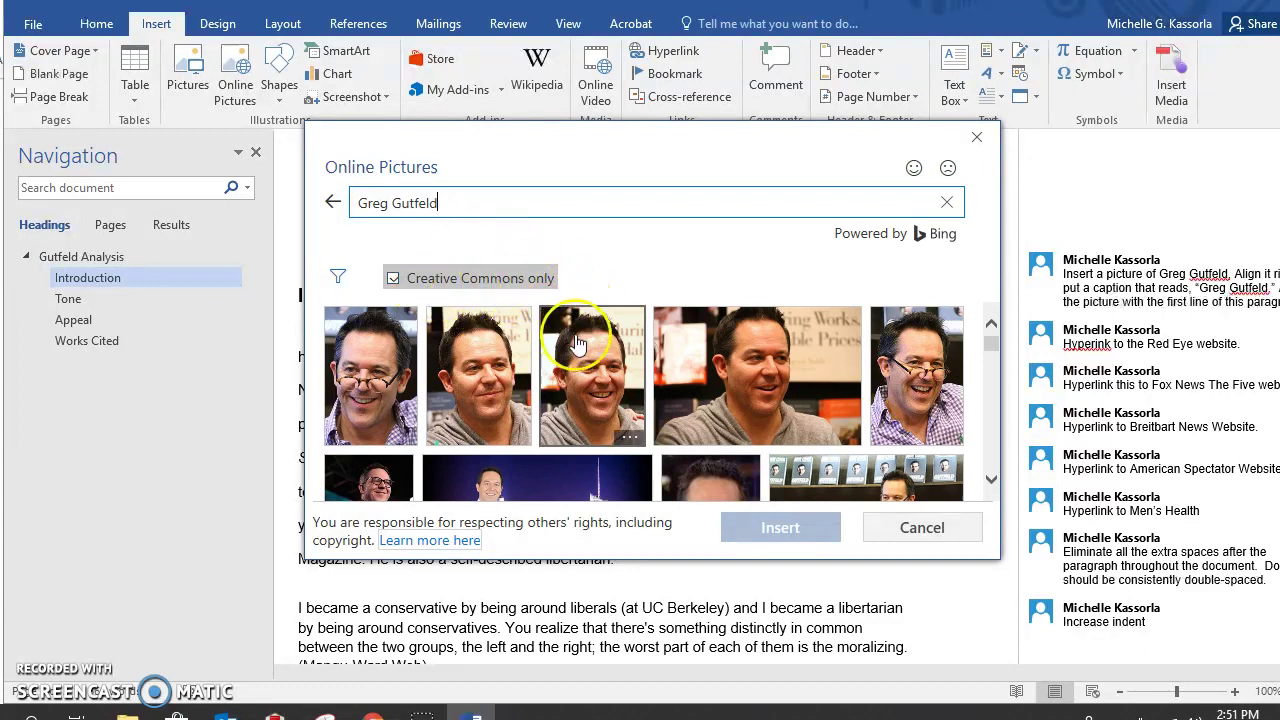
scroll(577, 343, down, 1)
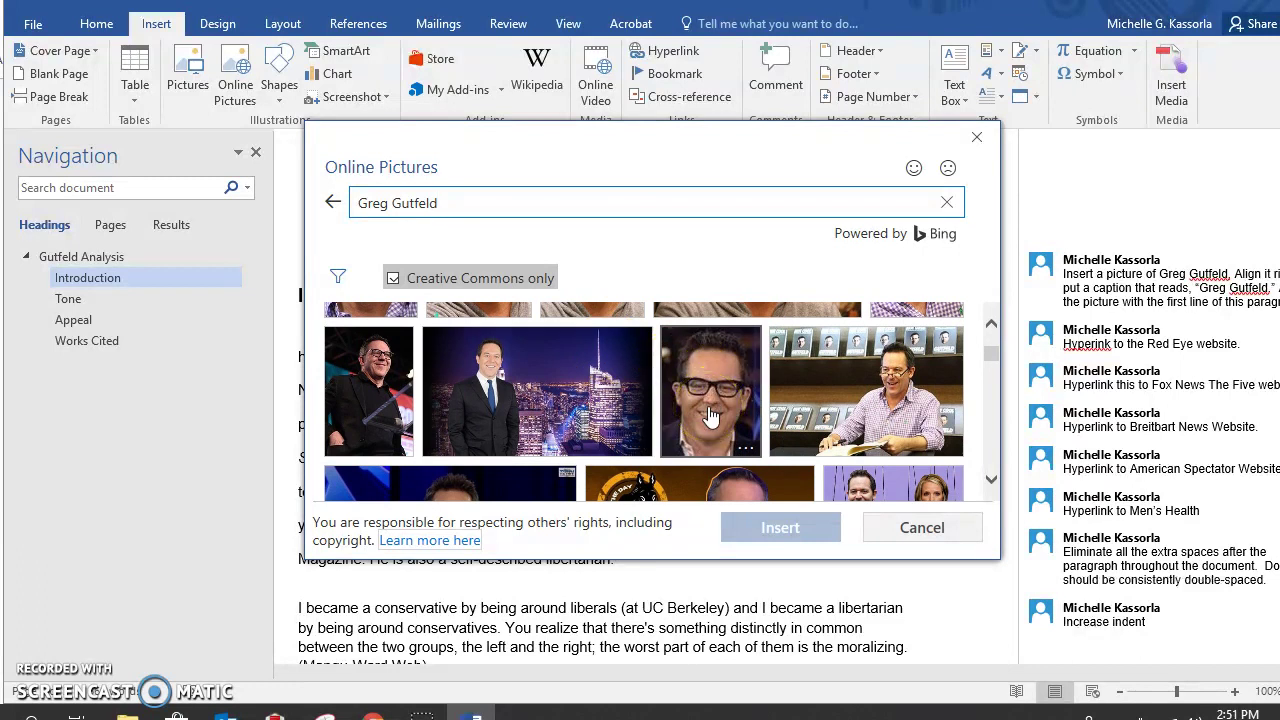
click(762, 530)
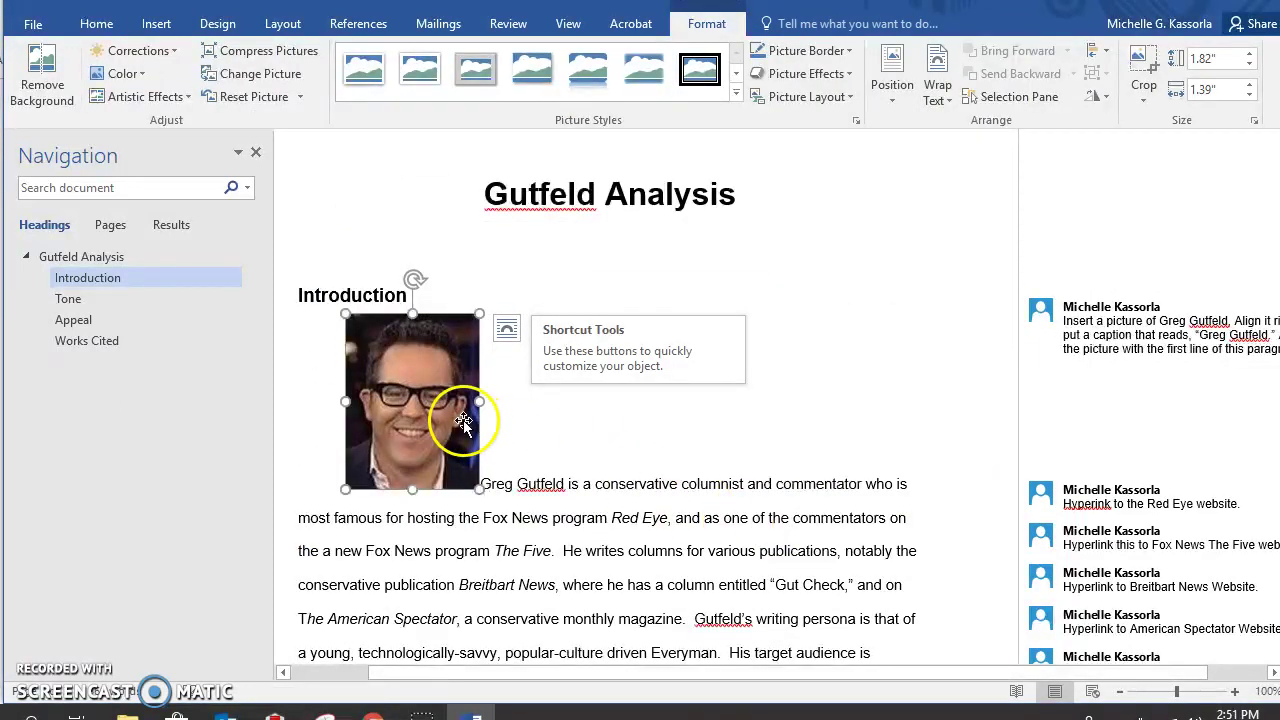
Shrink the inserted picture proportionally to about 1.14" high by 0.87" wide
click(510, 440)
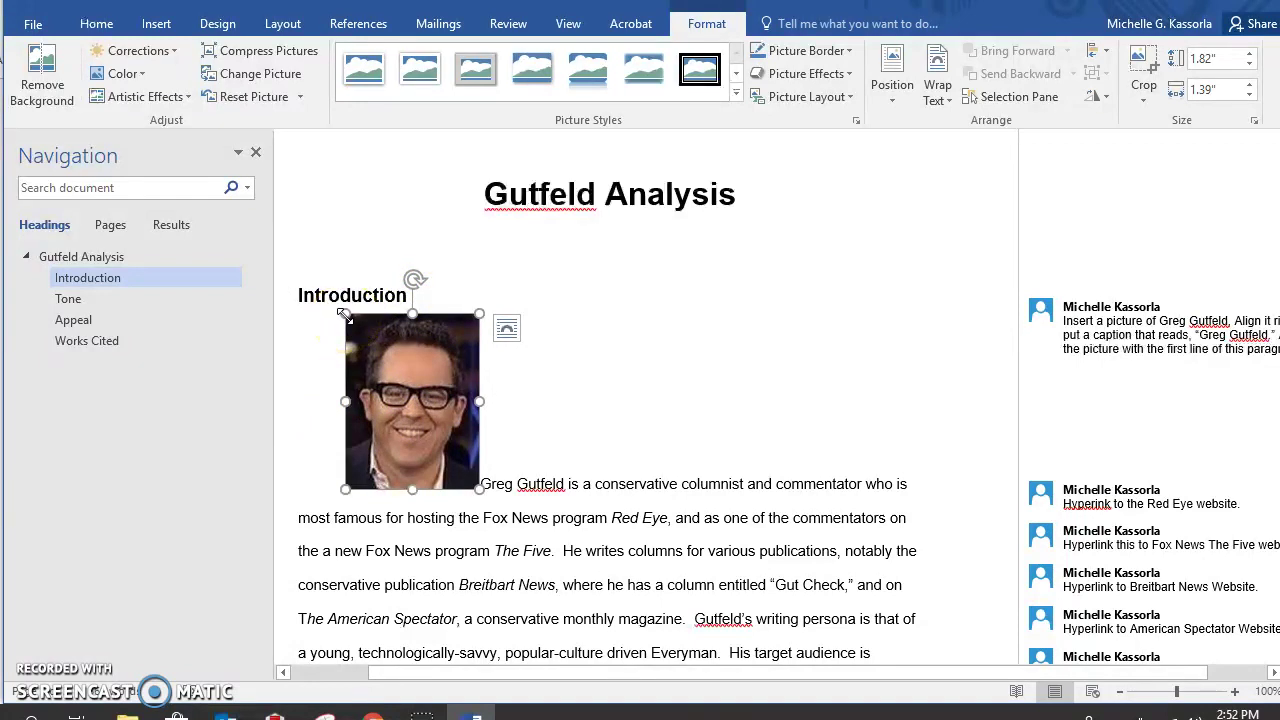
drag(345, 316, 394, 378)
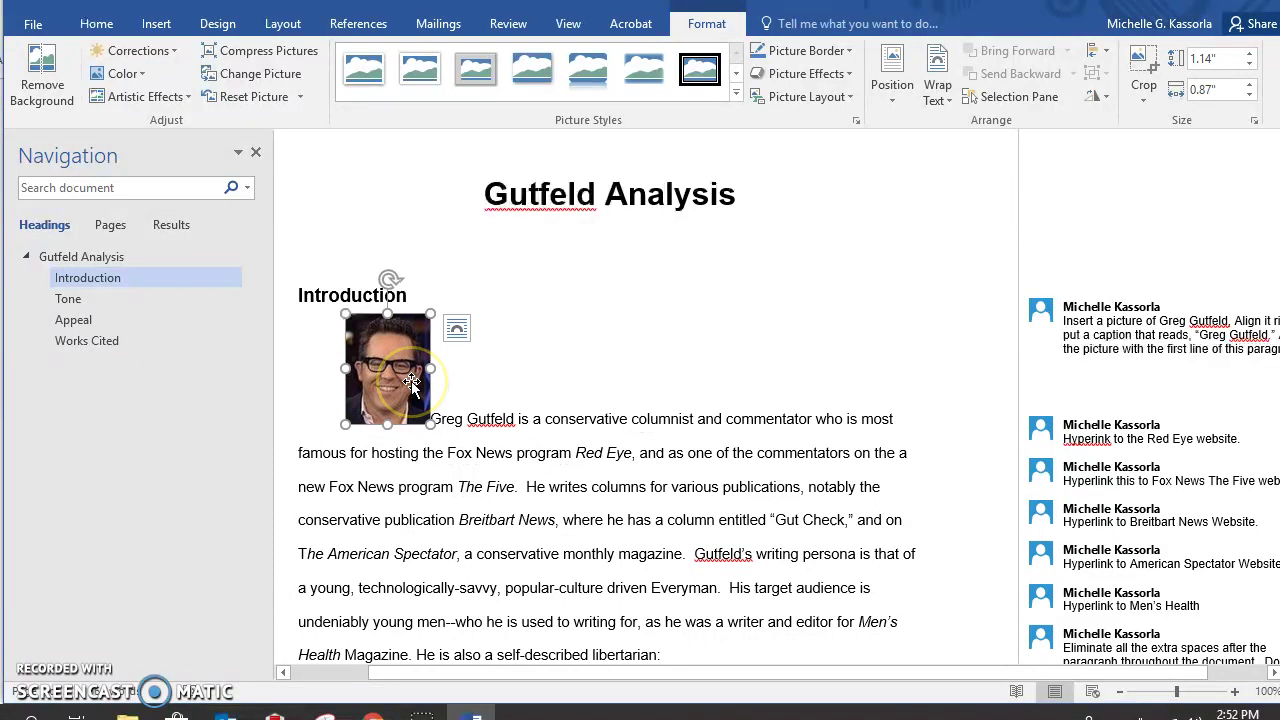
click(503, 361)
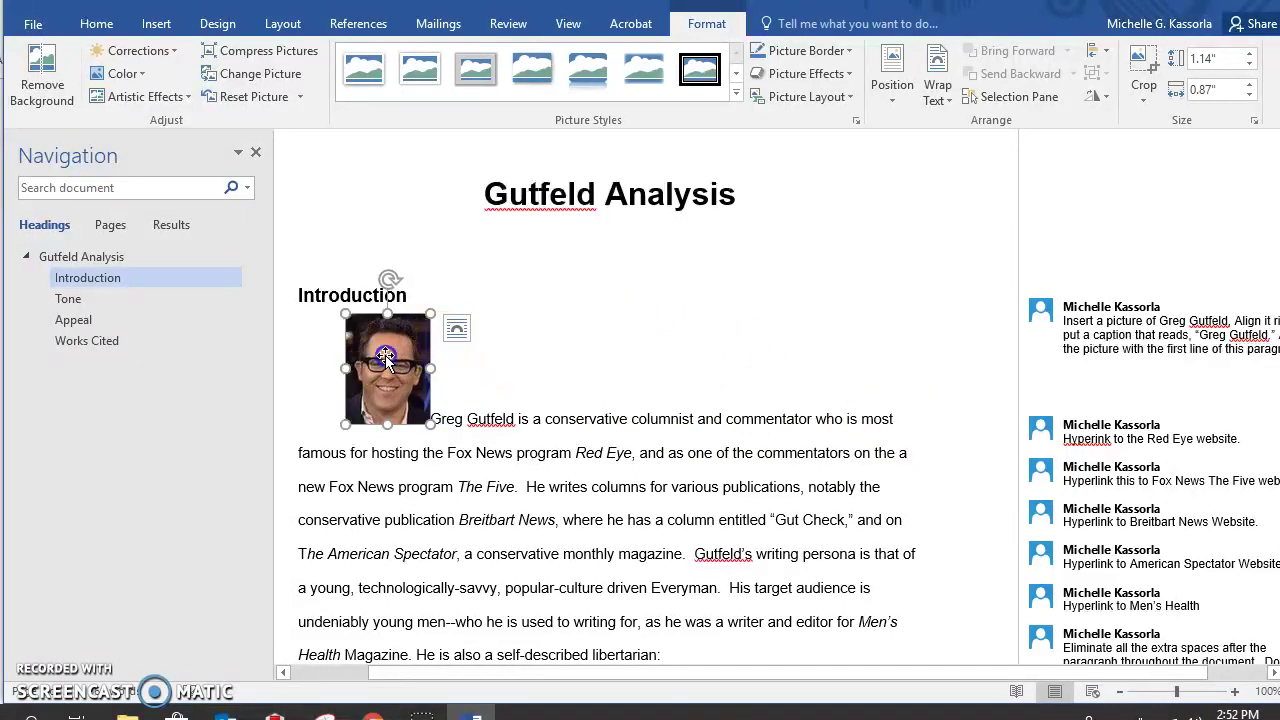
Try to move the inline picture to the end of the first line of the Introduction paragraph
click(479, 372)
drag(420, 372, 921, 362)
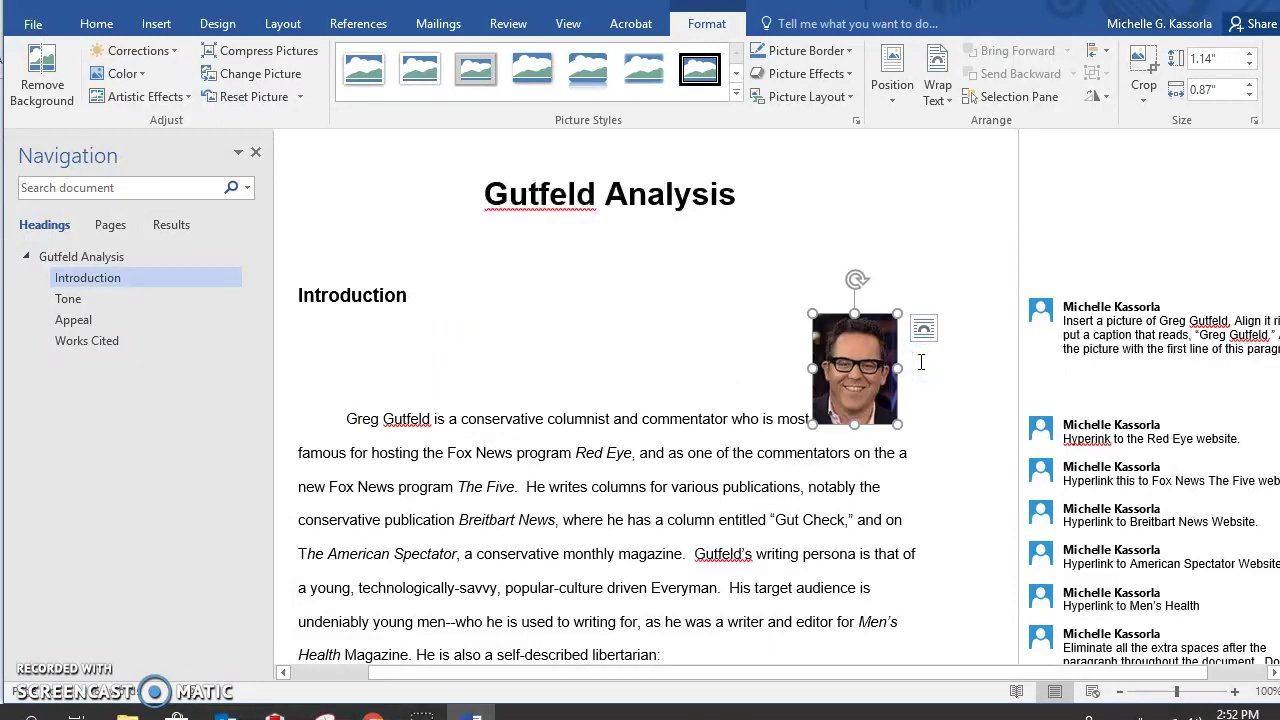
click(880, 449)
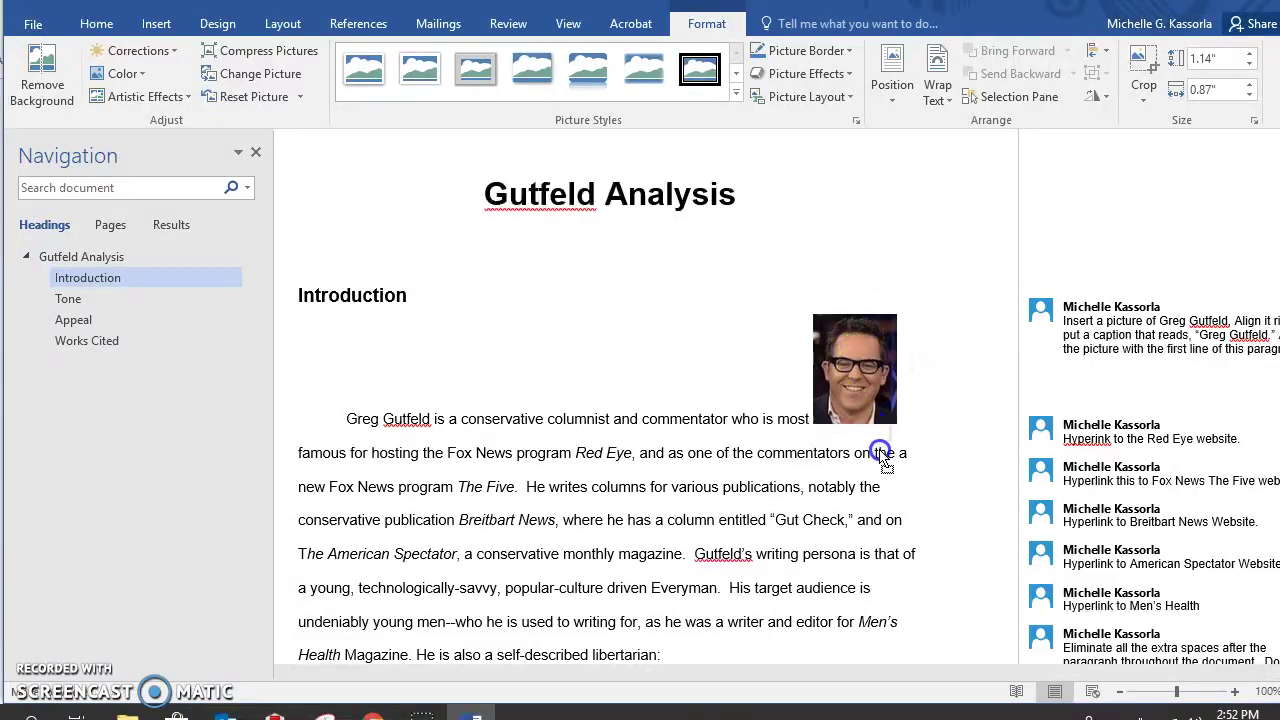
click(870, 379)
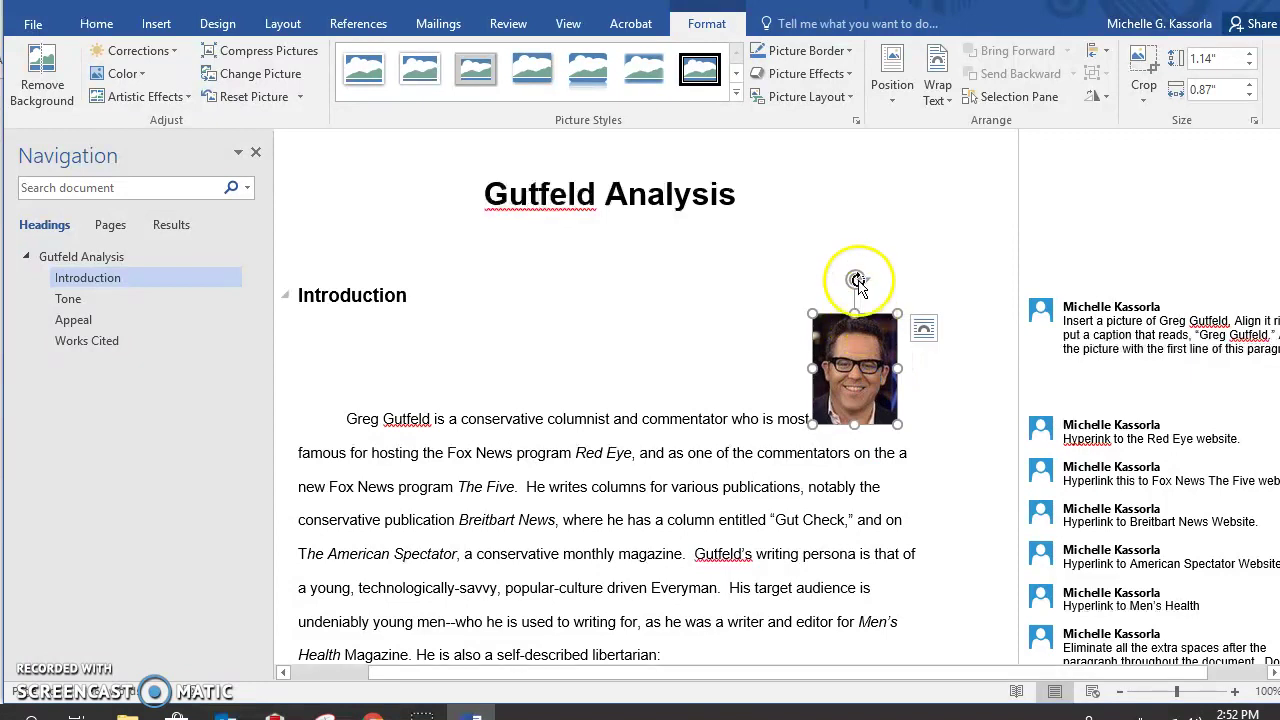
Give the picture a right-side position with text wrapping and align it with the Introduction paragraph's first line at the right margin
click(891, 76)
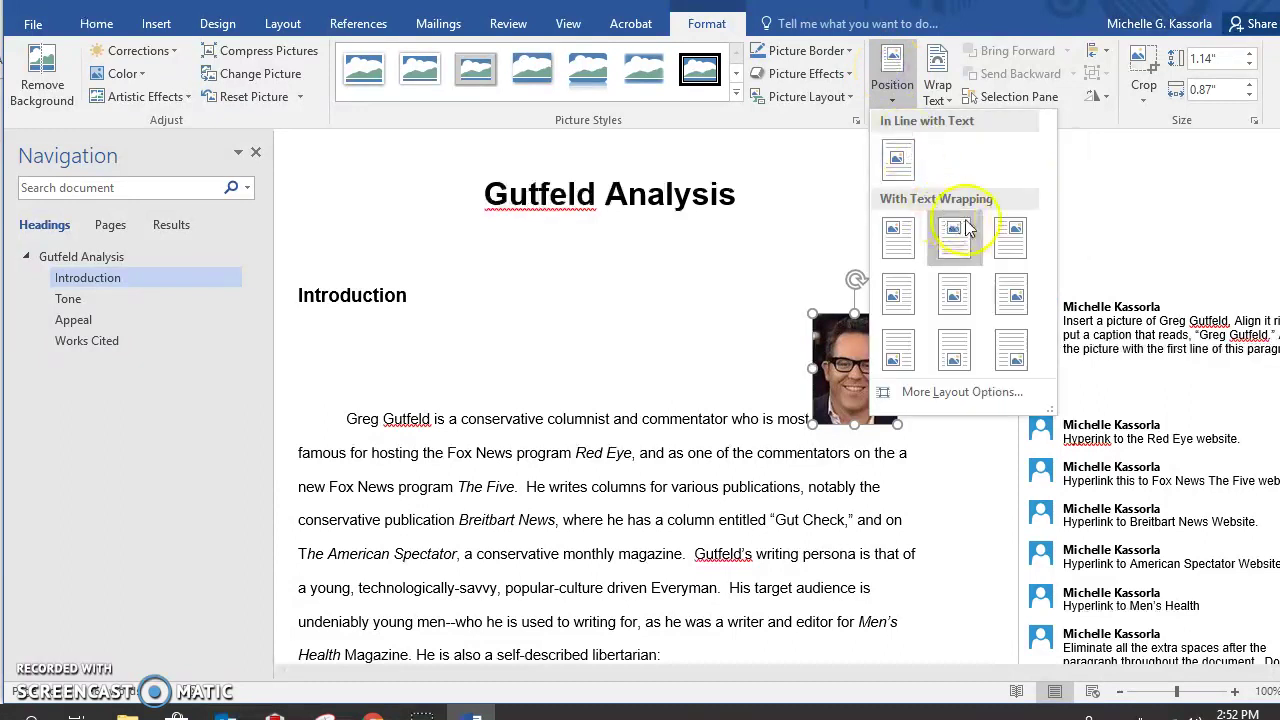
click(1008, 240)
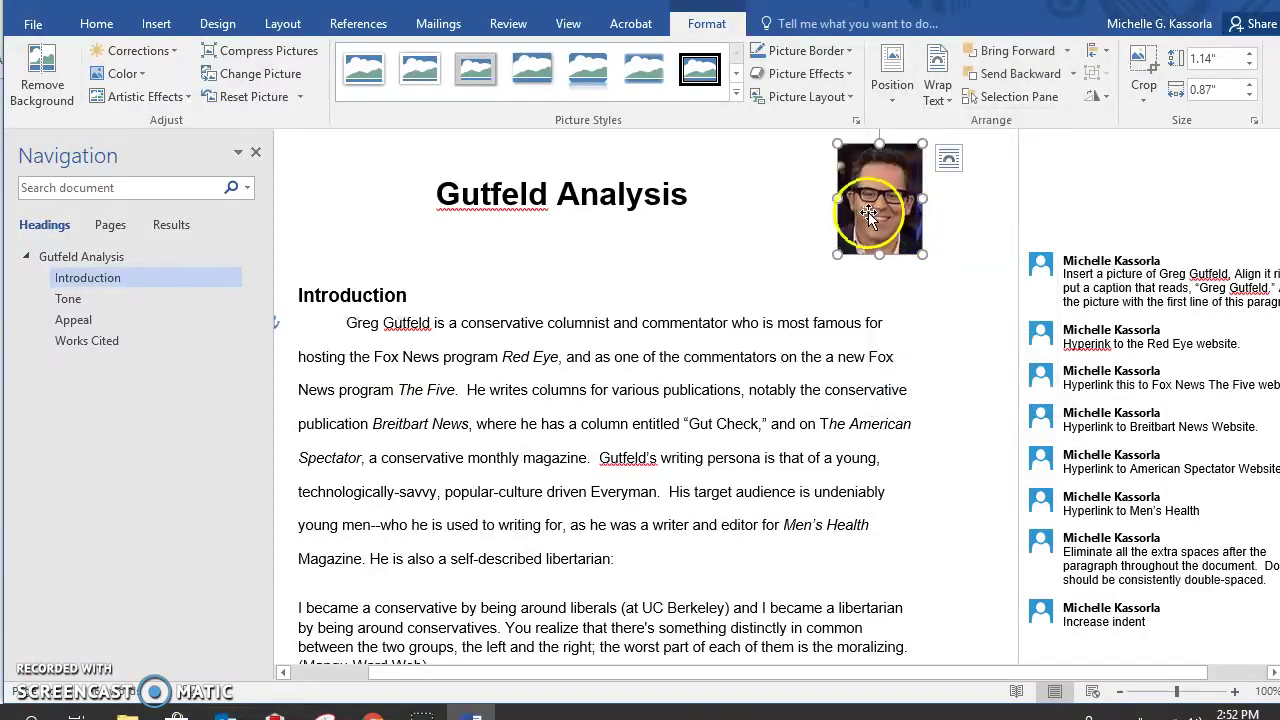
drag(869, 213, 857, 394)
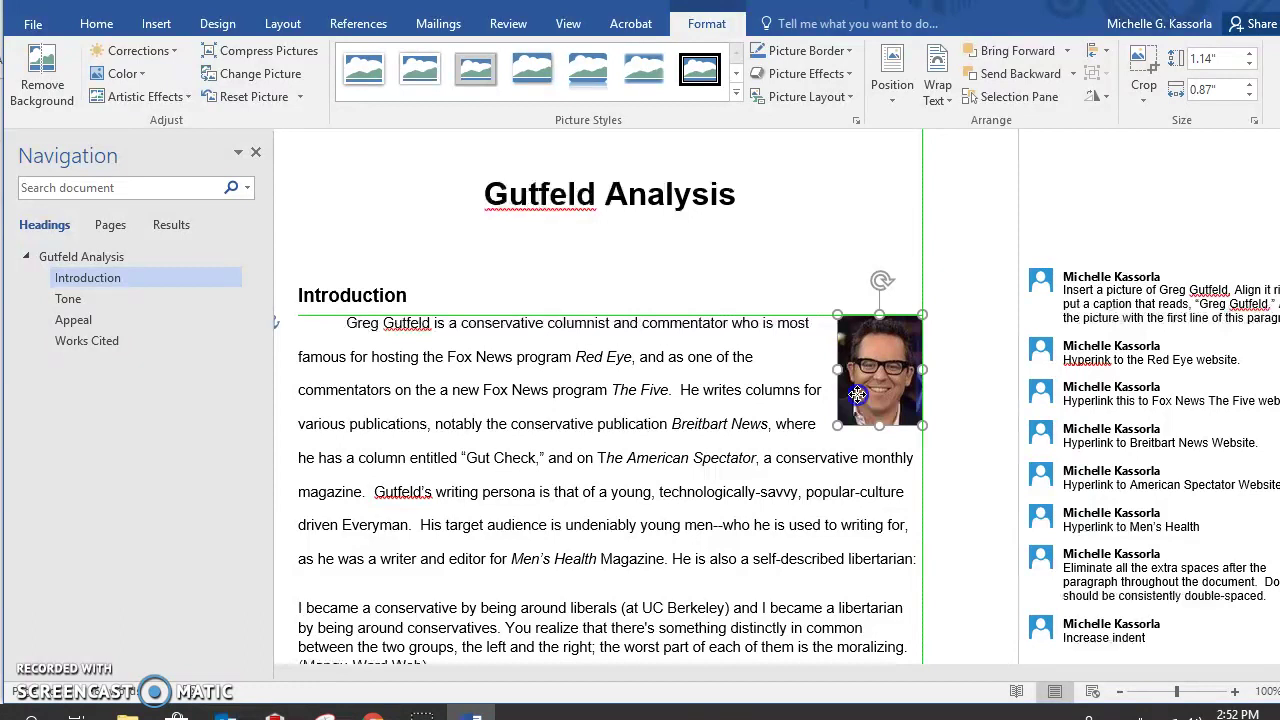
drag(857, 394, 858, 395)
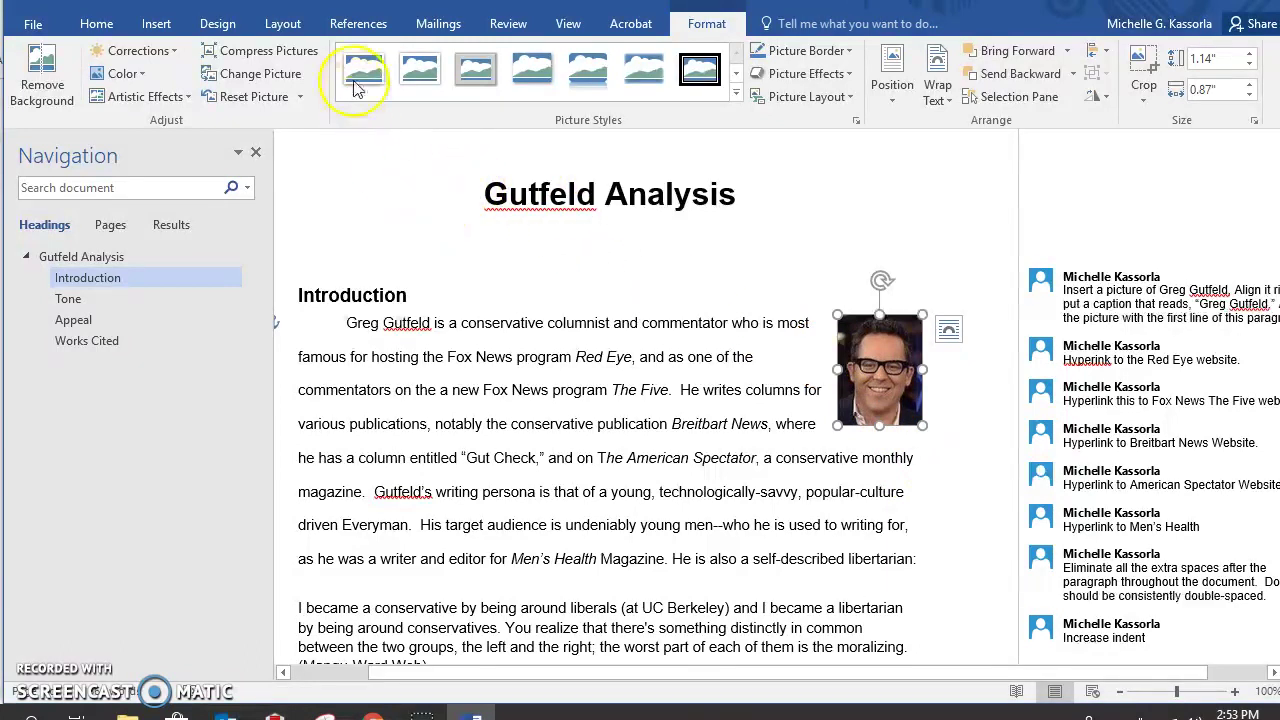
Insert a caption reading "Greg Gutfeld" after the figure label, below the picture
click(360, 24)
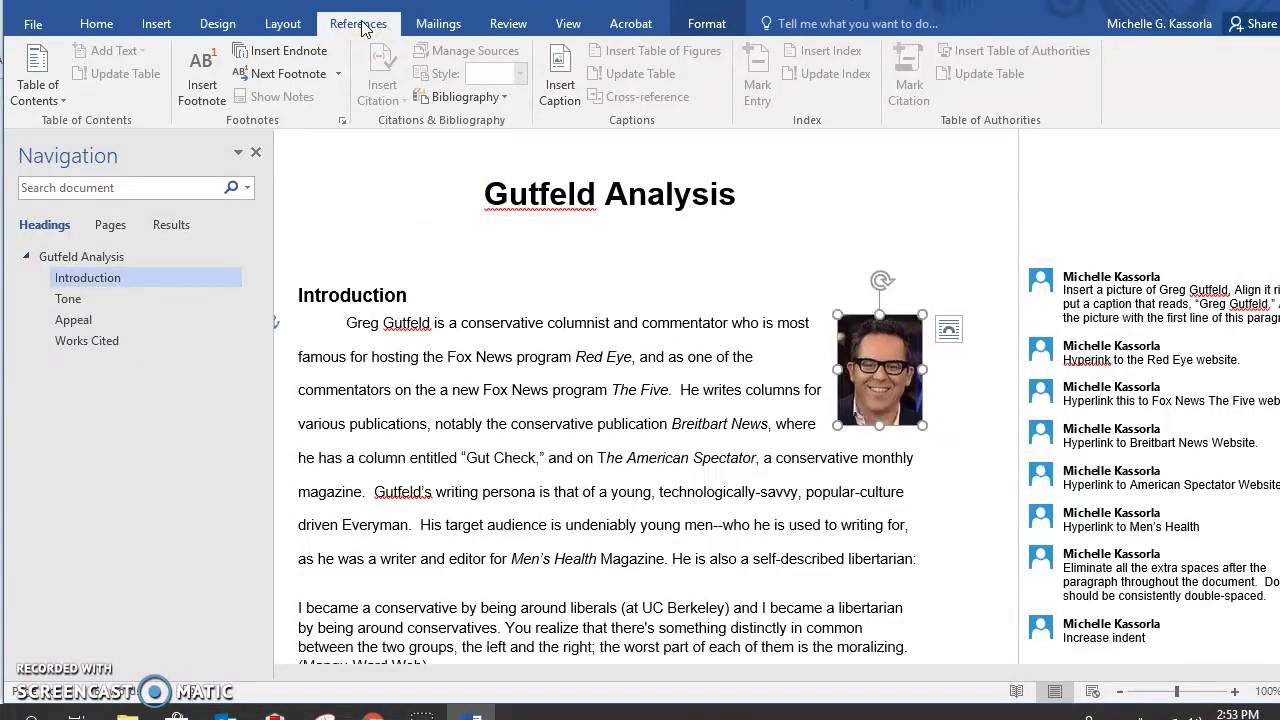
click(558, 90)
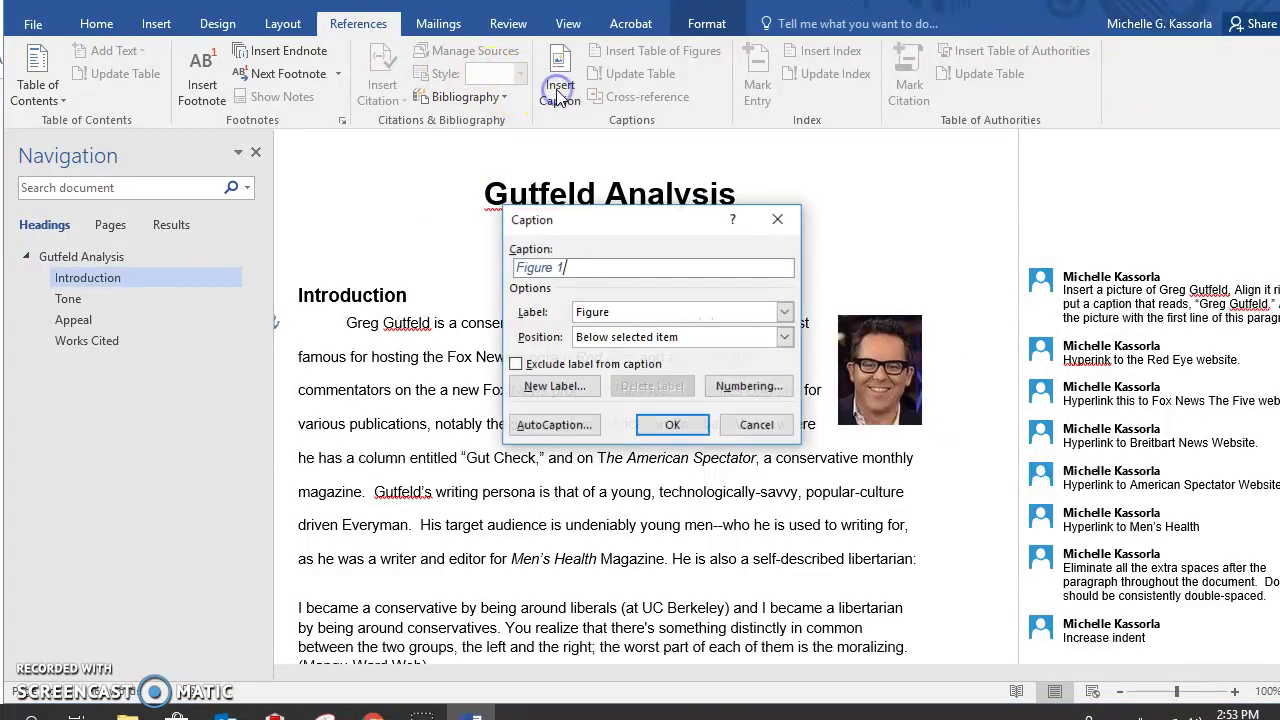
text(Gred )
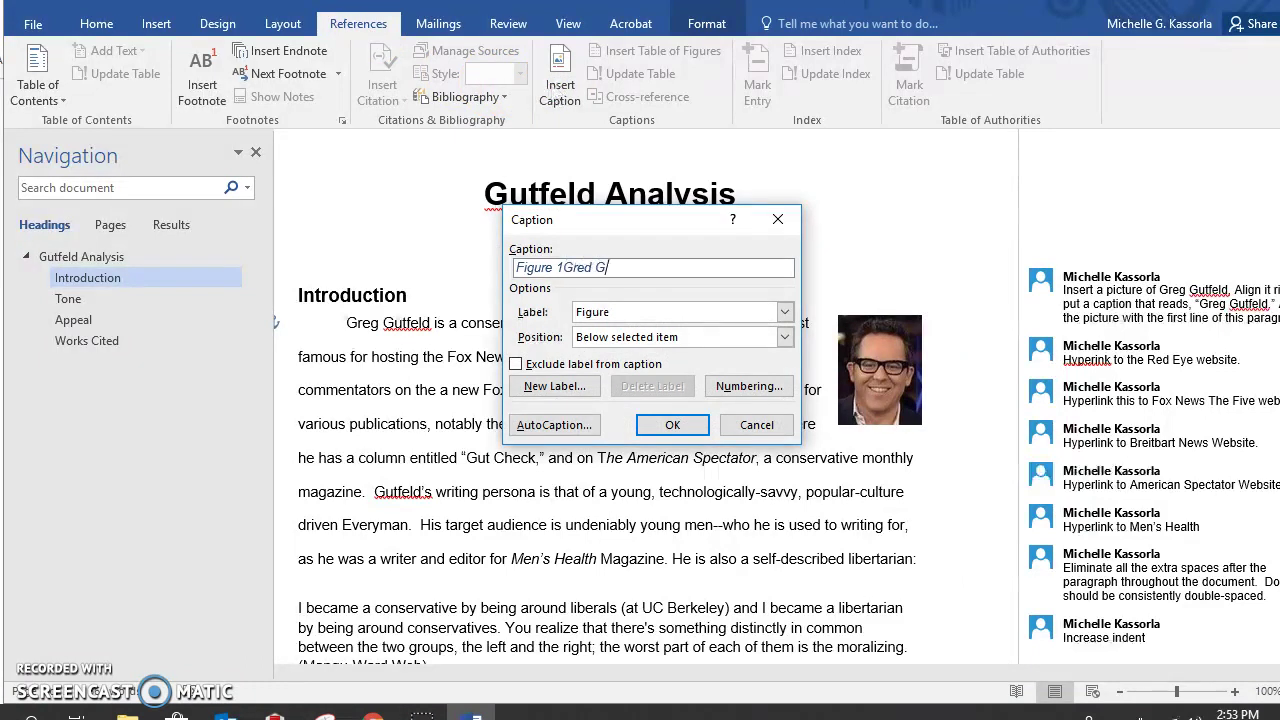
text(D)
text(utfeld)
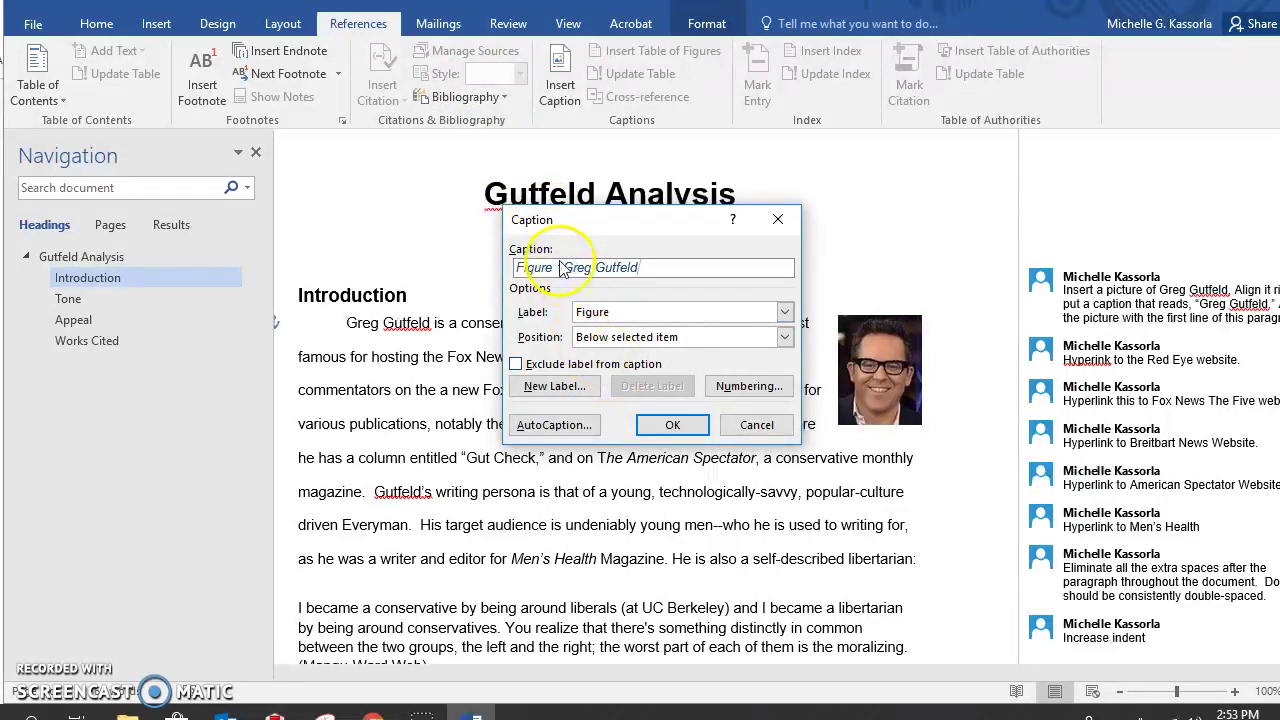
click(673, 427)
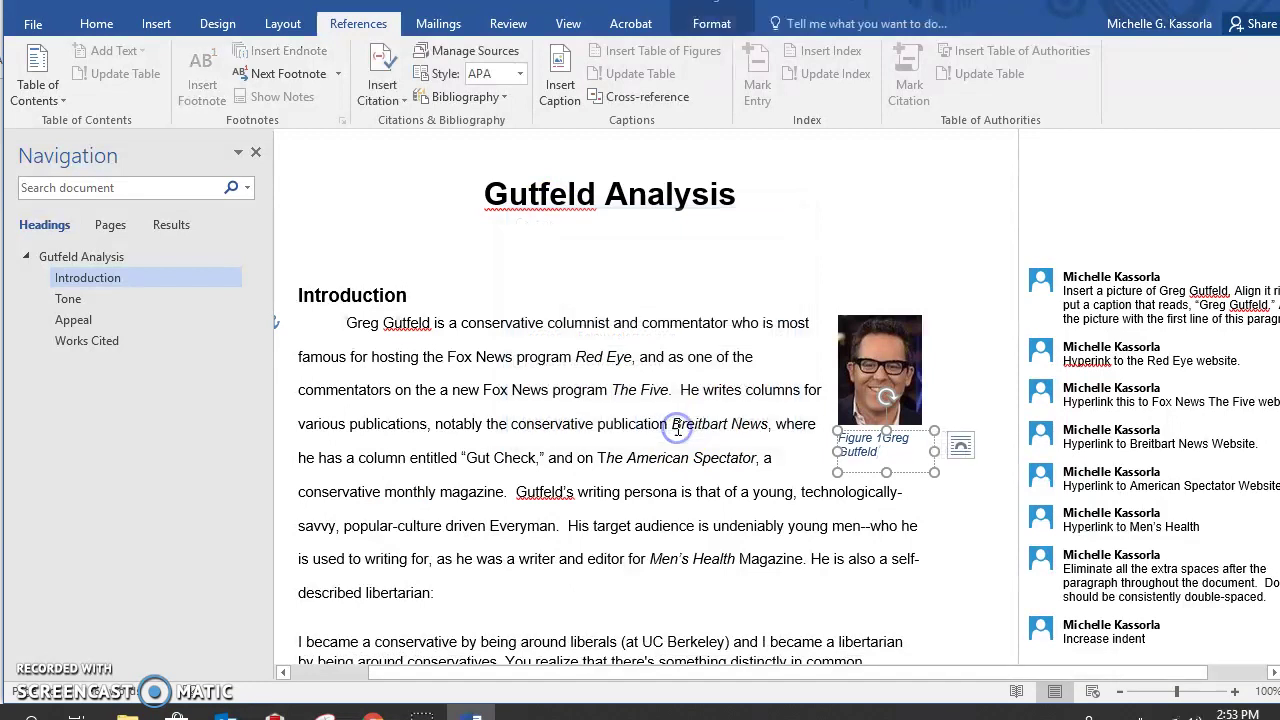
Remove the "Figure 1" label from the caption and shrink the caption box to the picture's width
click(877, 440)
key(BackSpace)
key(BackSpace)
key(BackSpace)
key(BackSpace)
key(BackSpace)
key(BackSpace)
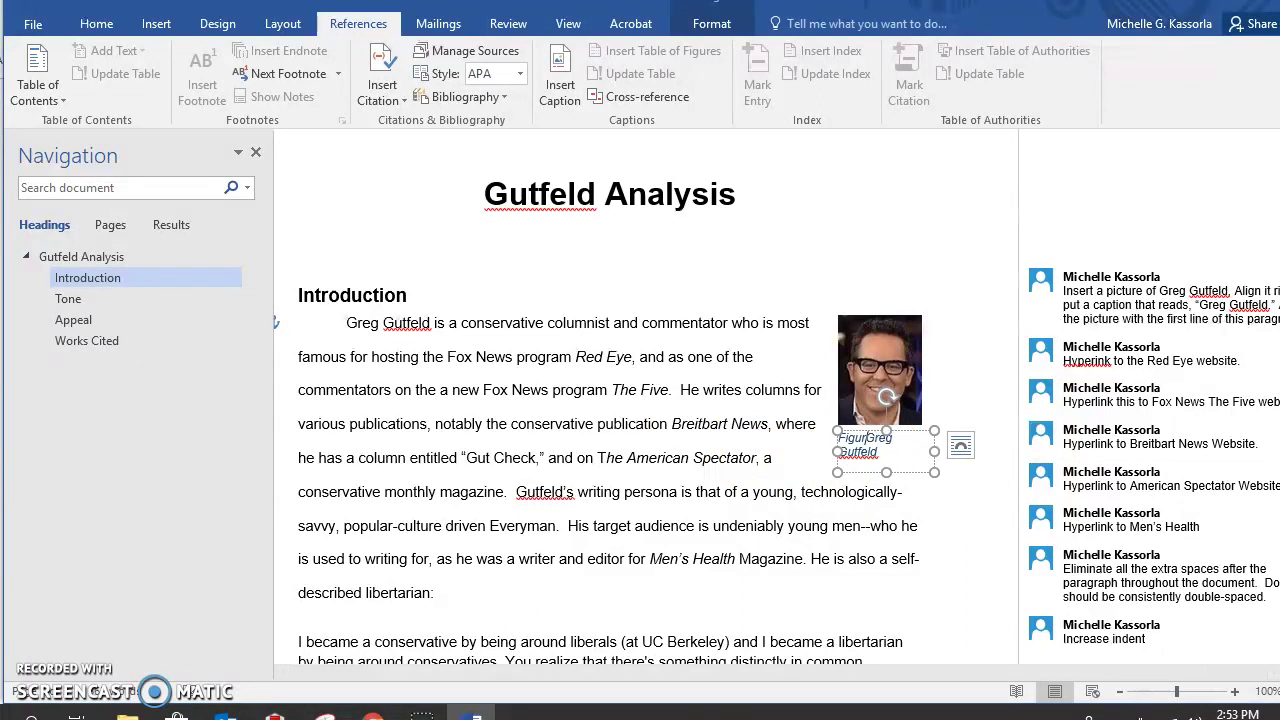
key(BackSpace)
key(BackSpace)
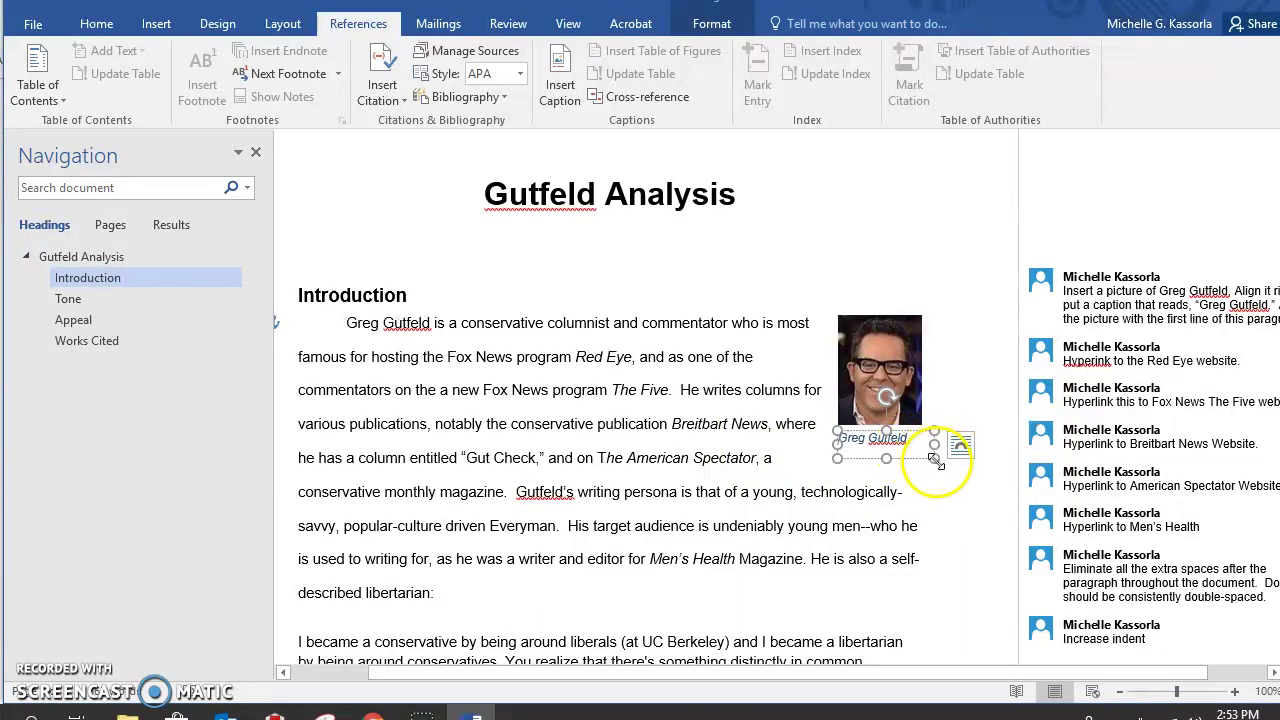
drag(934, 459, 921, 451)
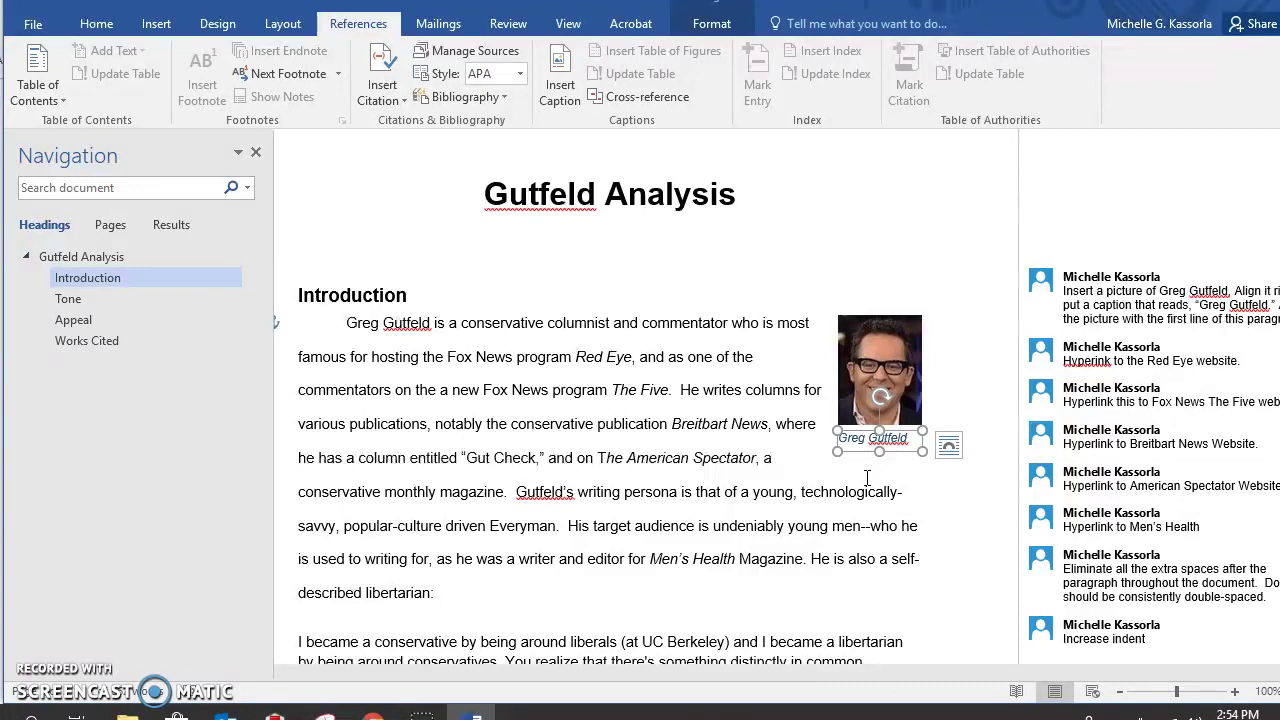
Group the picture and its caption box into a single object
click(858, 376)
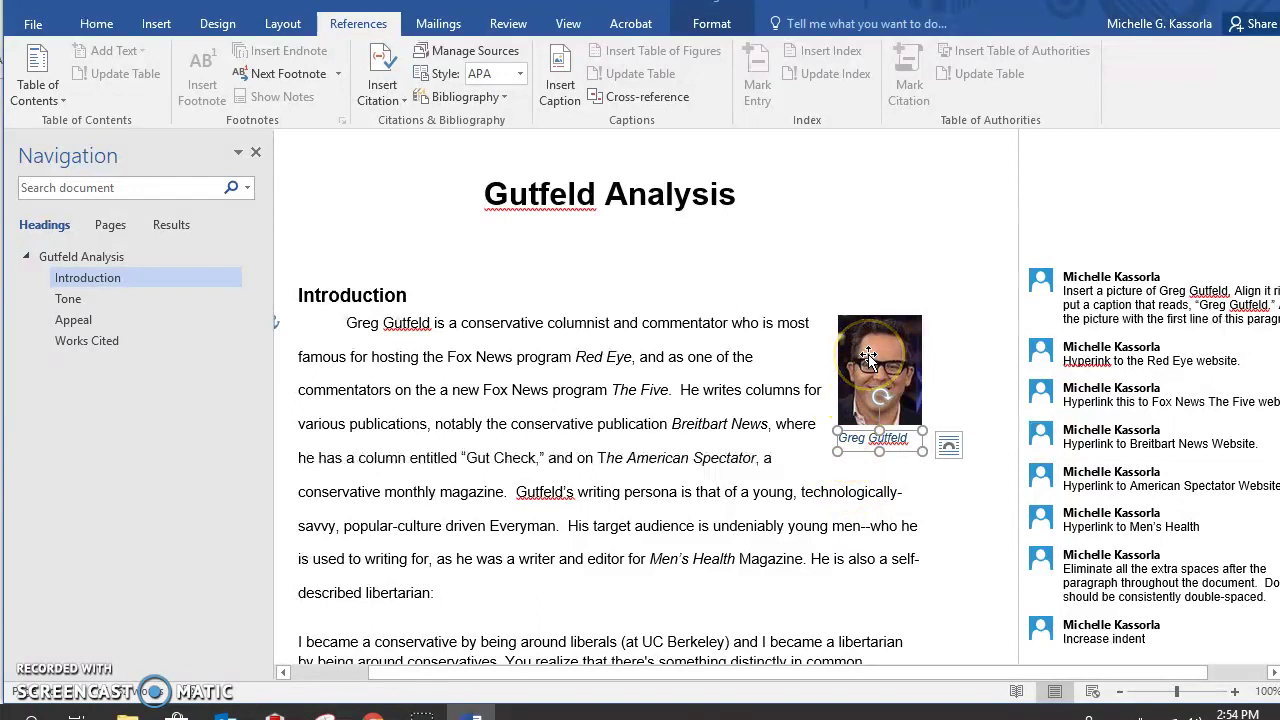
click(868, 356)
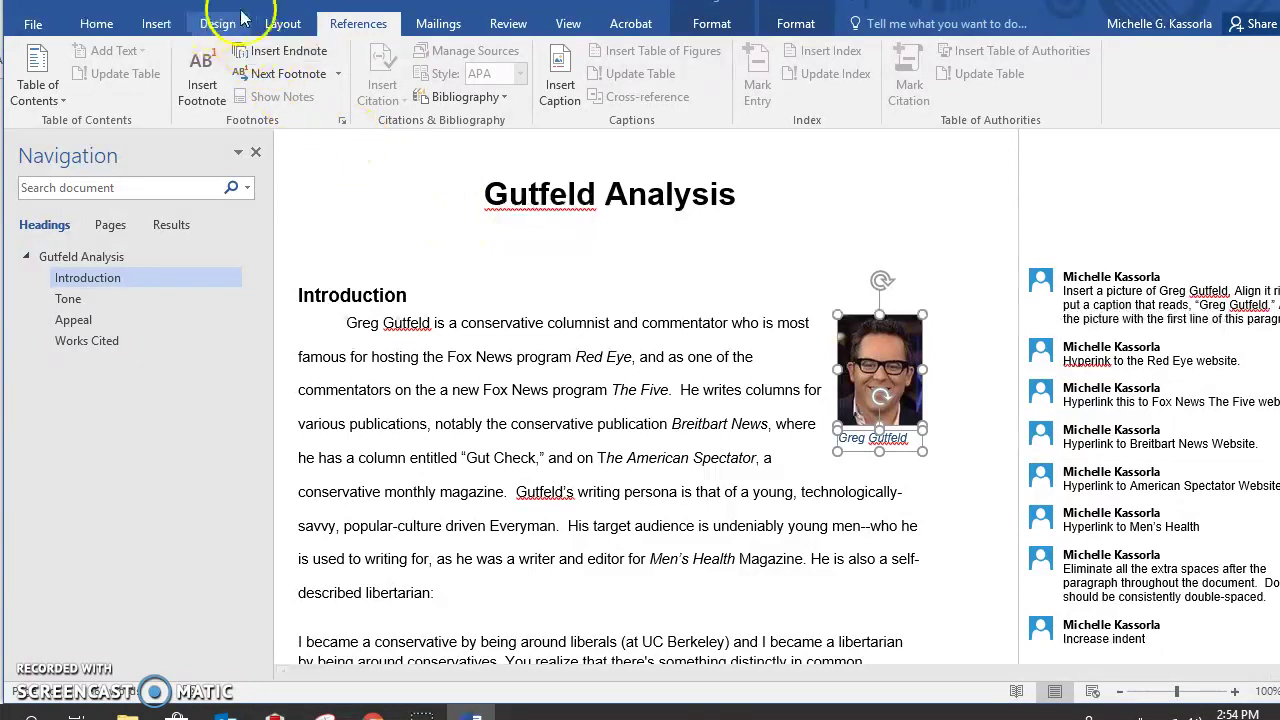
click(283, 24)
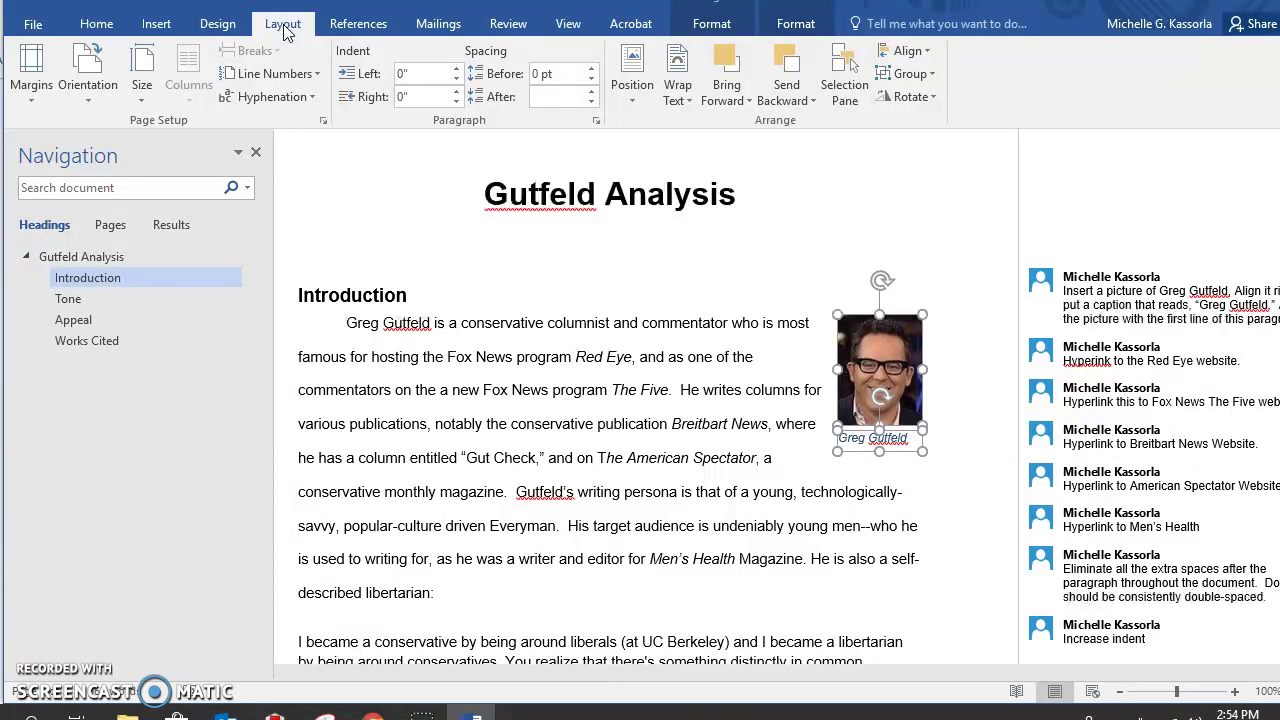
click(899, 76)
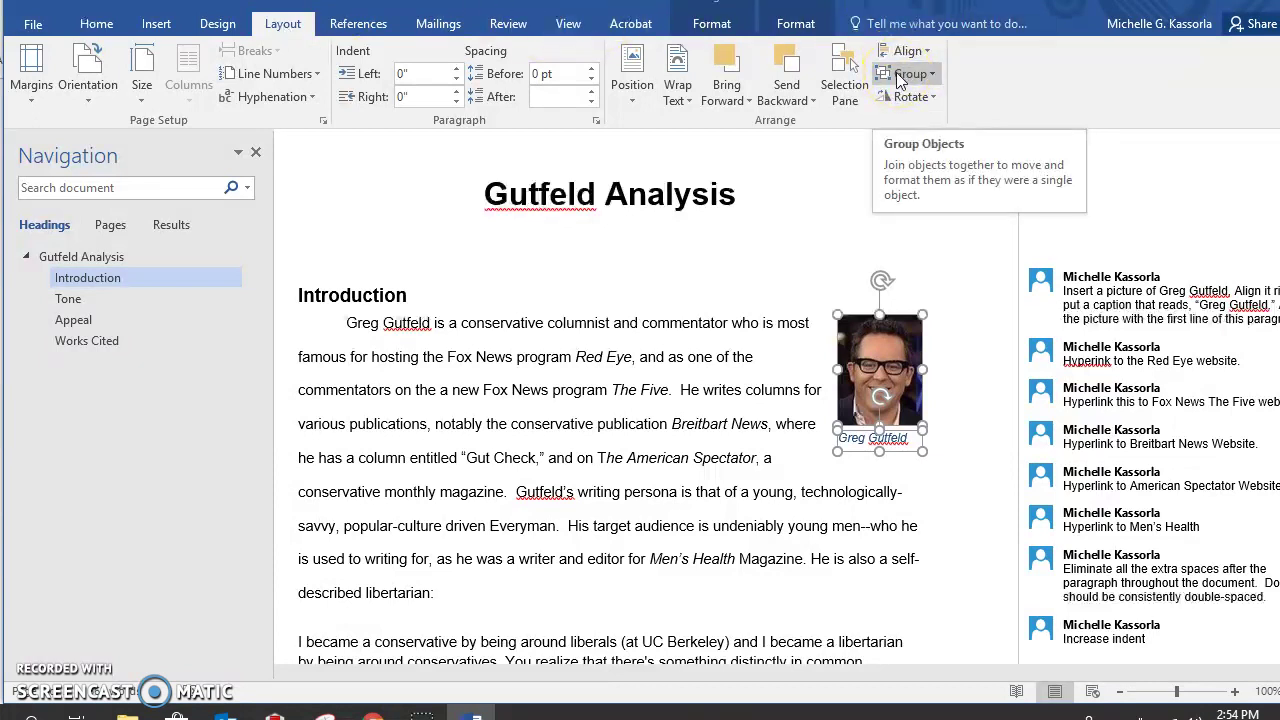
click(903, 78)
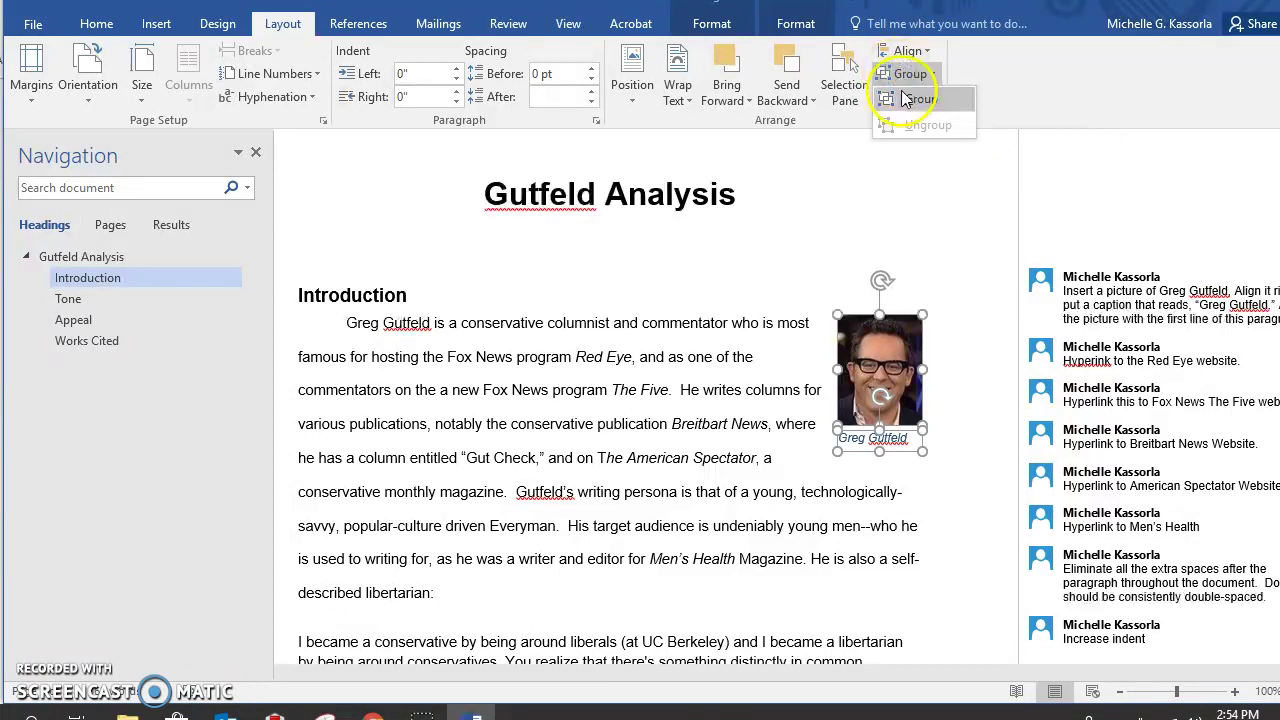
click(905, 97)
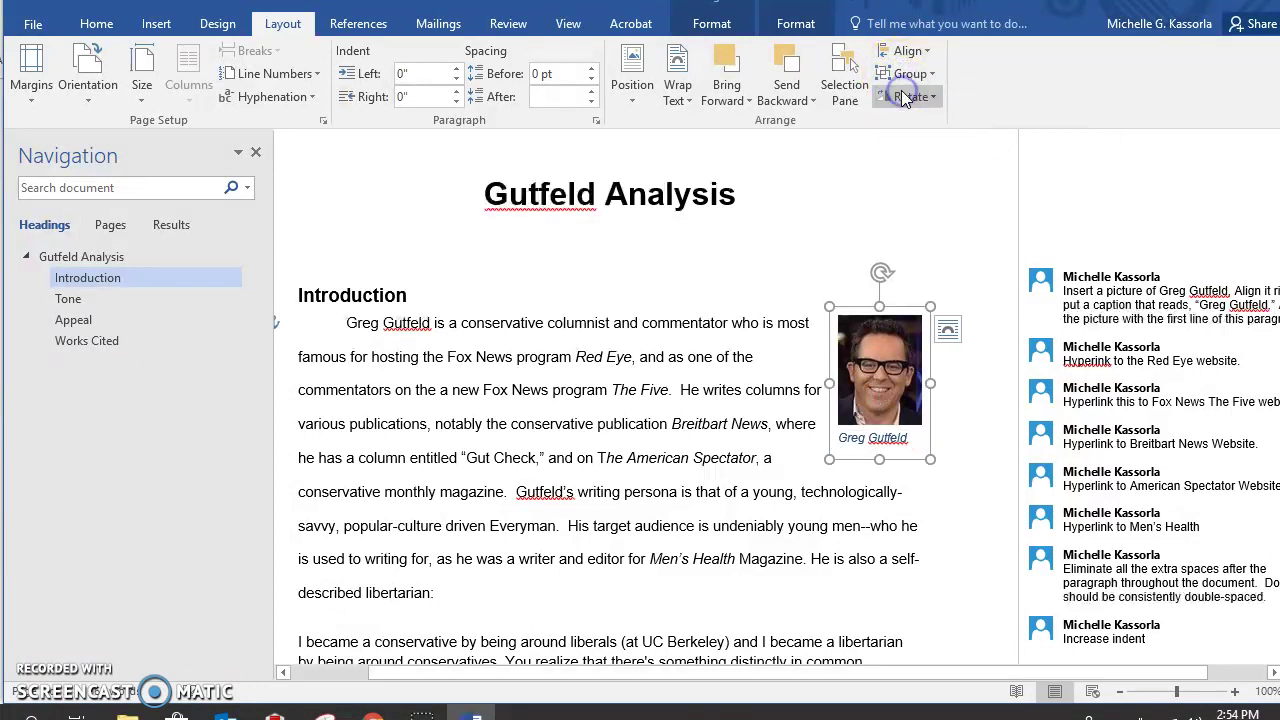
Try moving the grouped picture and caption together beside the Introduction paragraph
click(880, 357)
drag(880, 357, 884, 368)
click(858, 378)
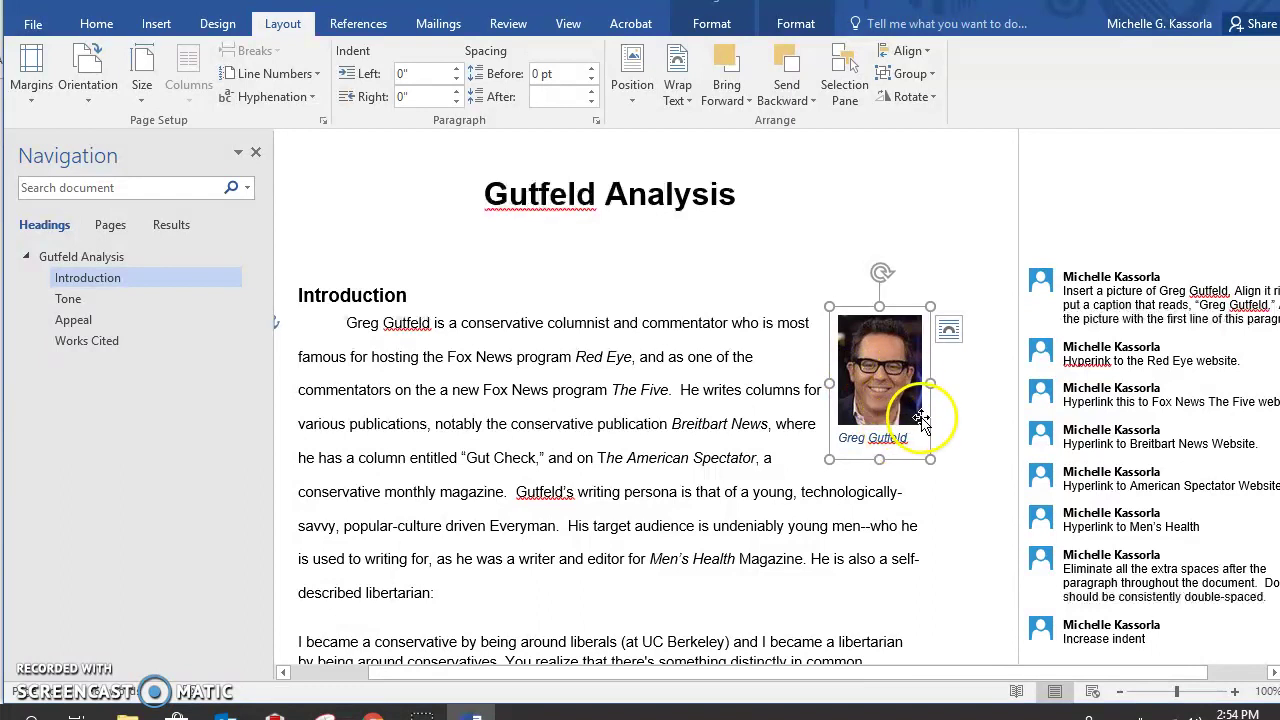
drag(898, 395, 889, 395)
Delete the completed comment that asks for Greg Gutfeld's picture and caption beside the Introduction paragraph
right_click(1078, 305)
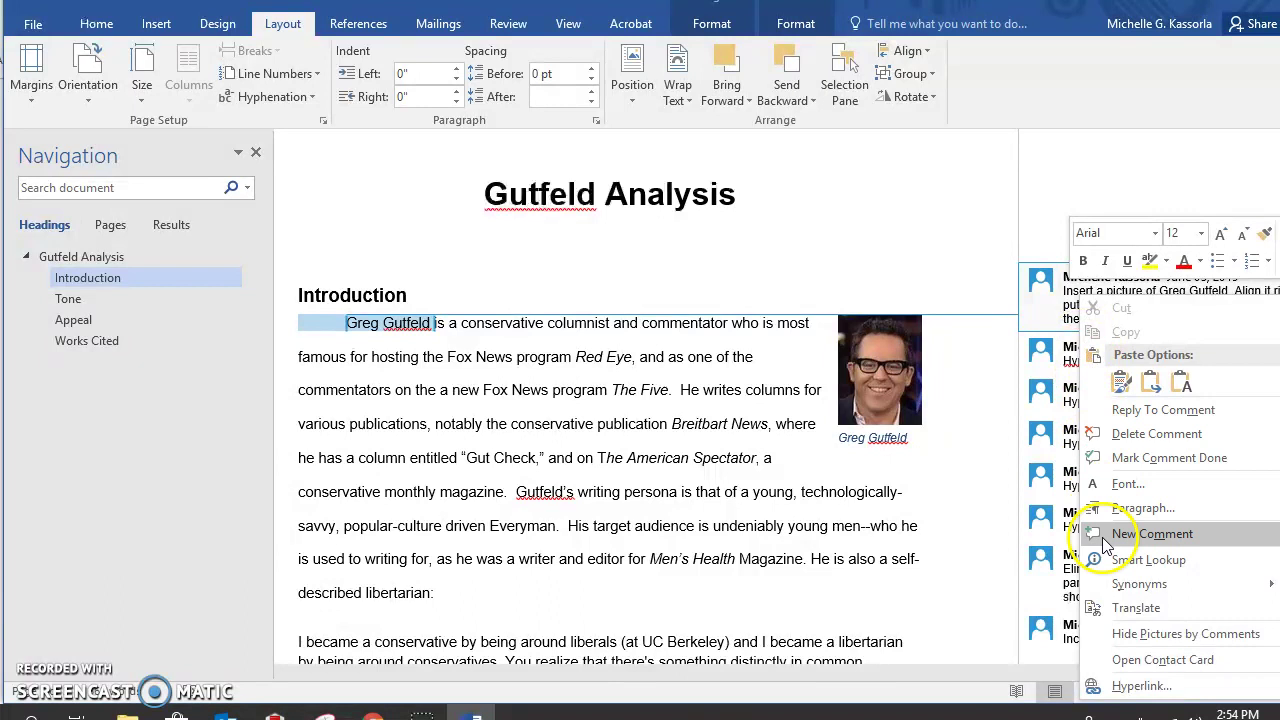
click(987, 475)
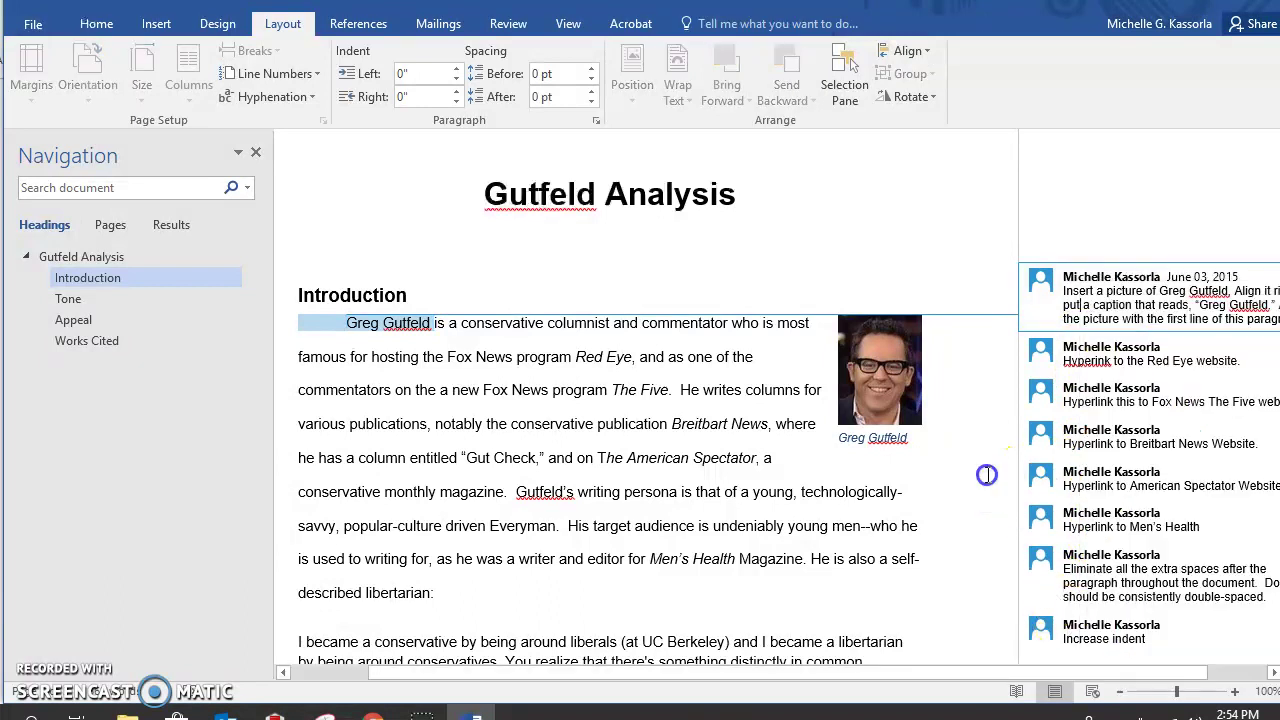
click(1108, 292)
right_click(1108, 292)
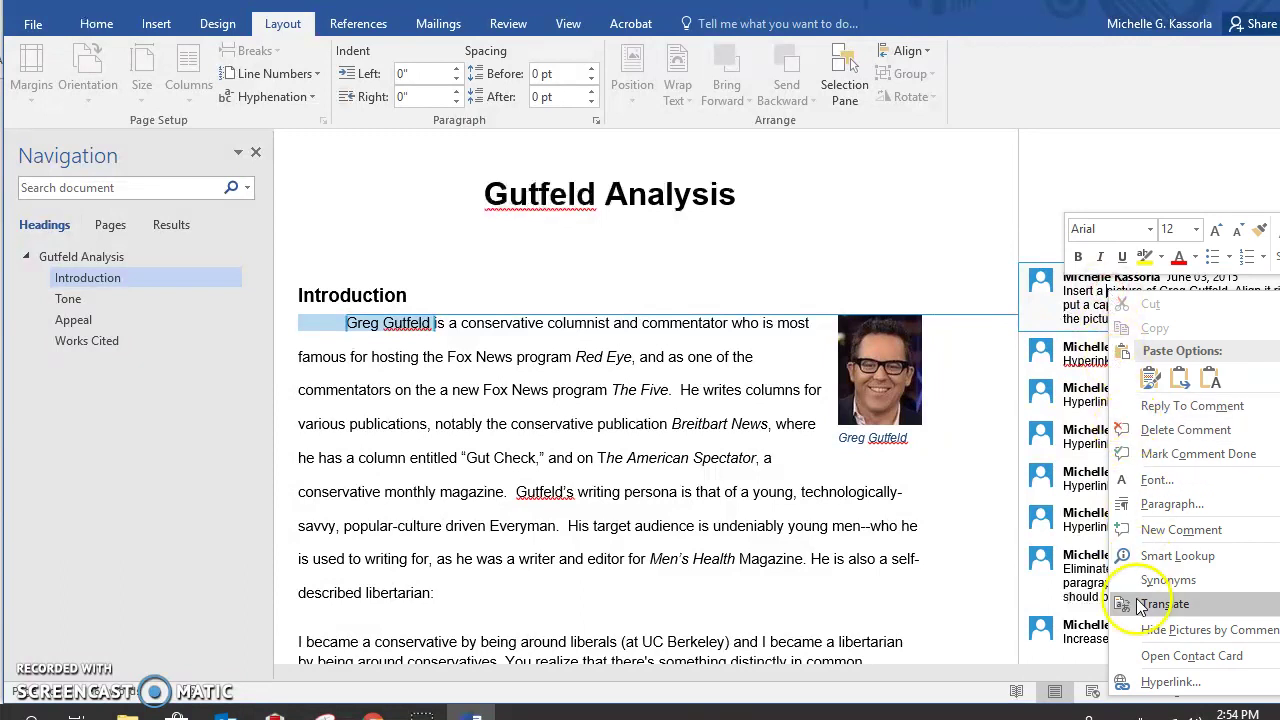
click(1168, 428)
Look through the remaining comments from the Introduction to the end of the Appeal section, and return to the Introduction
click(1040, 328)
click(1090, 414)
click(1080, 337)
click(1084, 463)
click(1080, 378)
click(1082, 336)
click(1084, 463)
click(1097, 493)
scroll(1097, 493, down, 5)
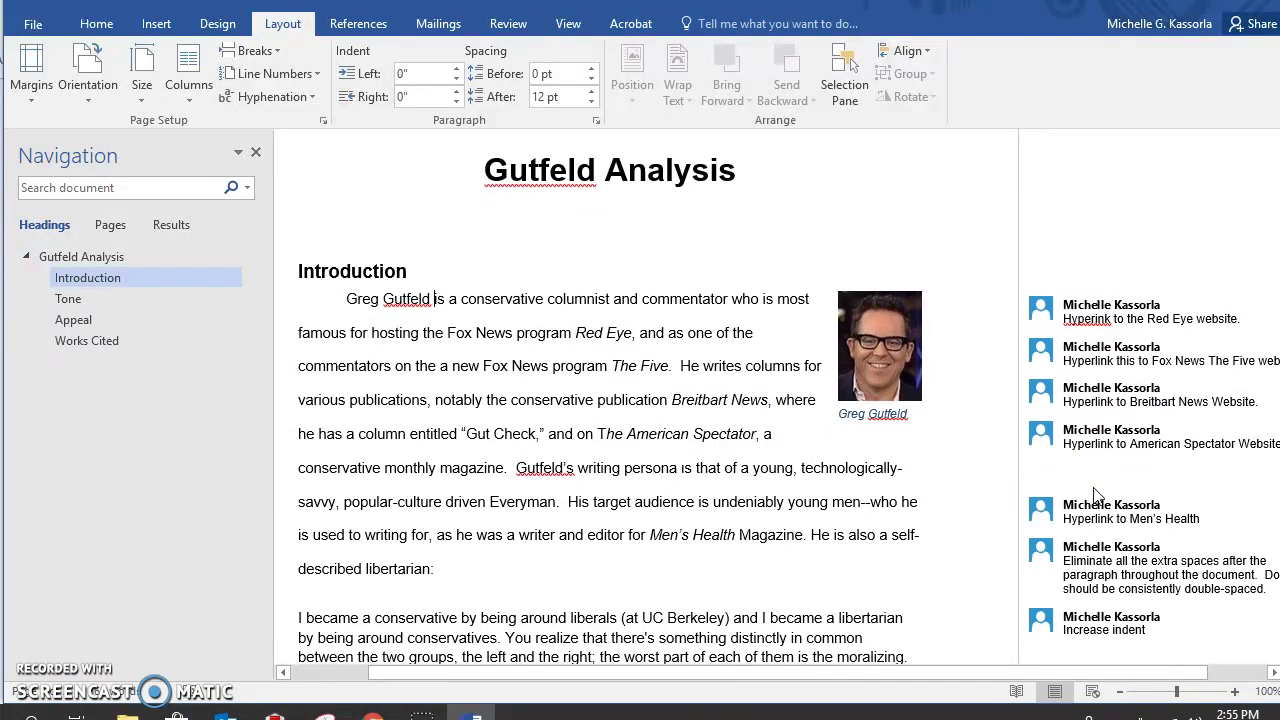
scroll(1097, 493, down, 9)
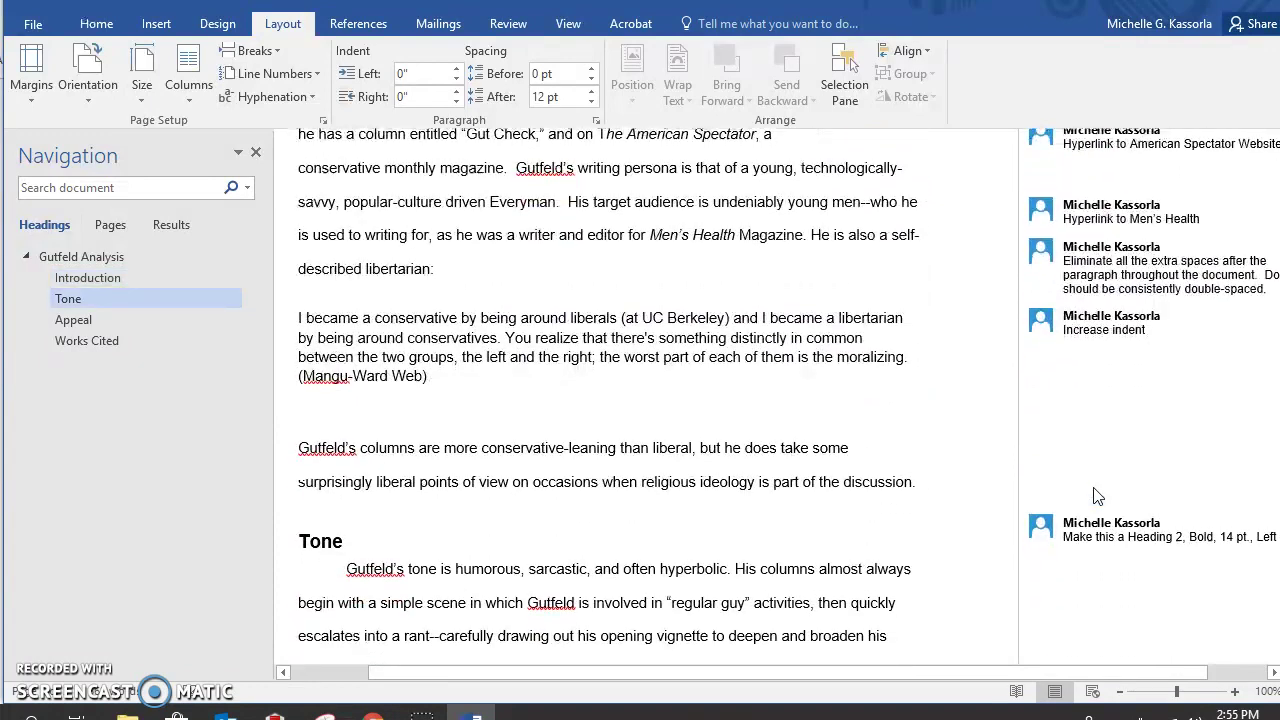
scroll(1097, 495, down, 15)
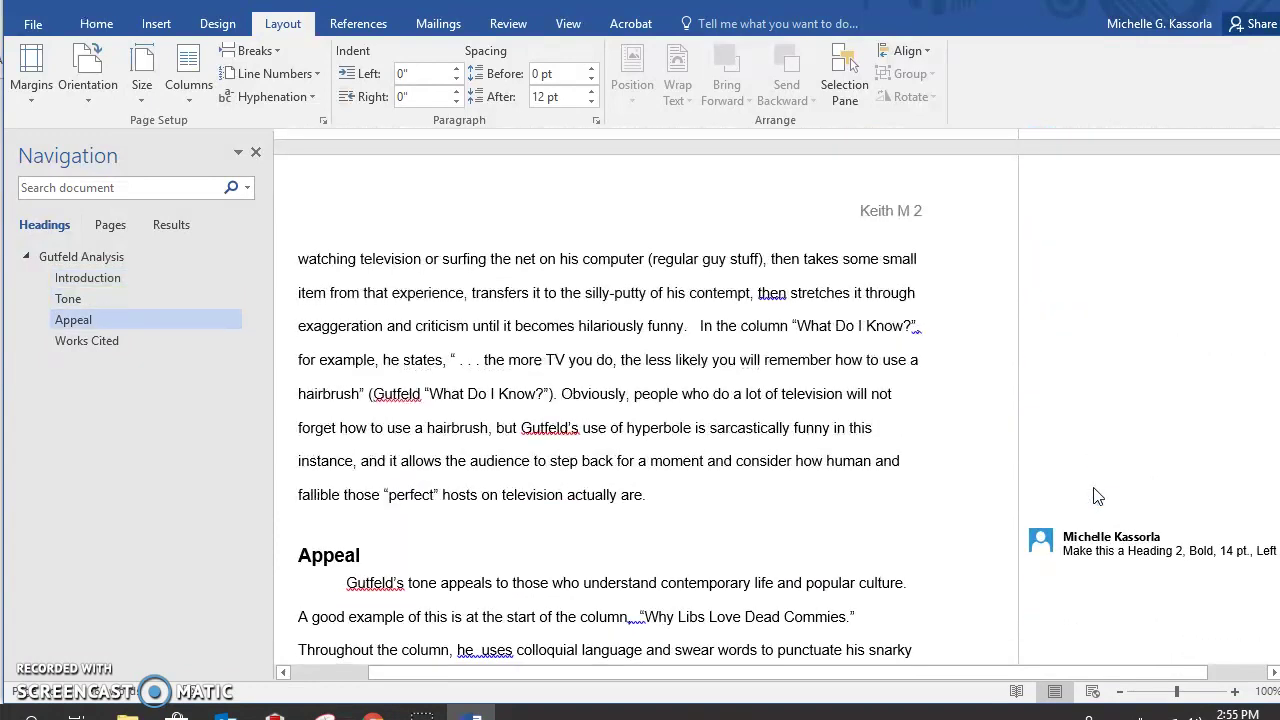
scroll(1097, 496, down, 8)
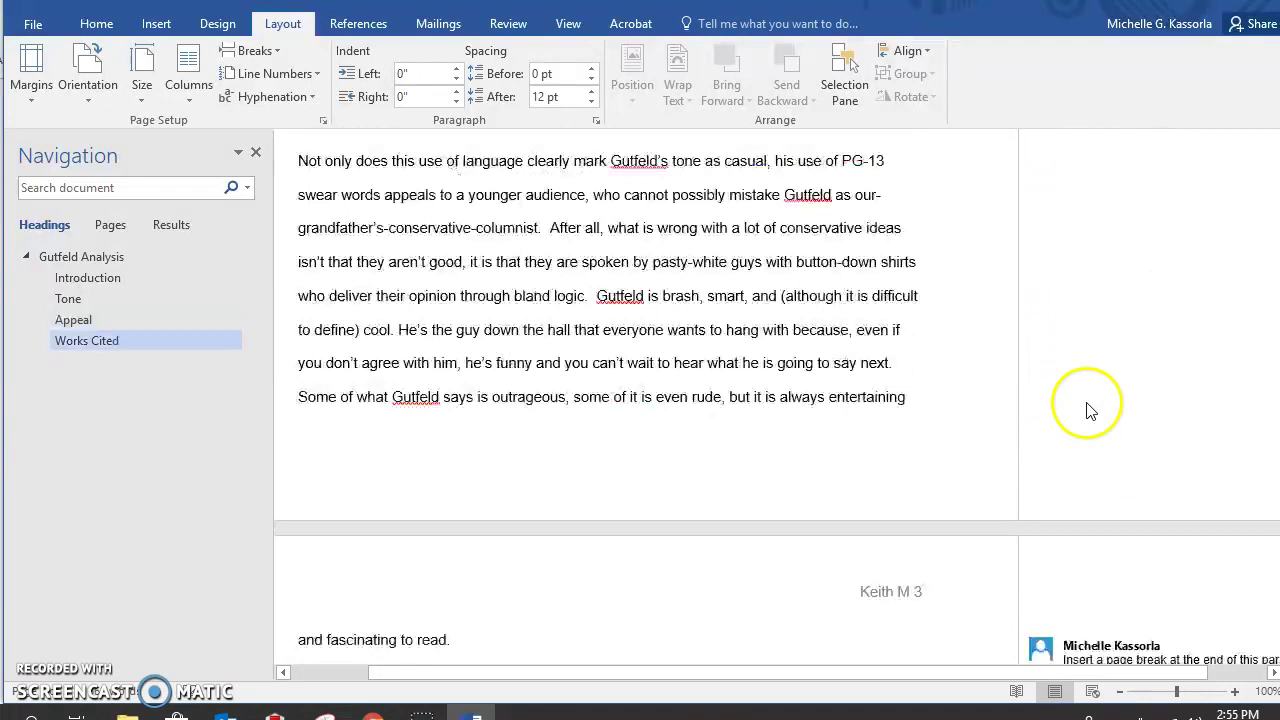
scroll(1083, 373, up, 4)
scroll(1083, 373, up, 20)
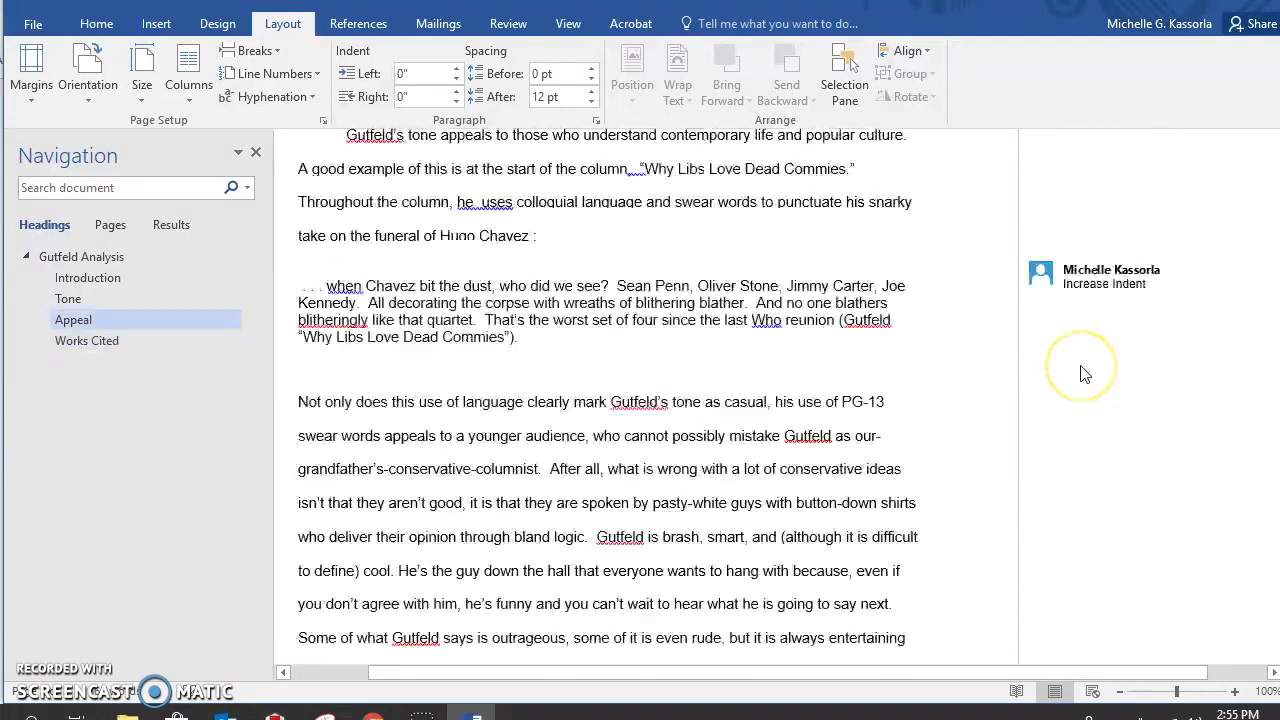
scroll(1083, 373, up, 15)
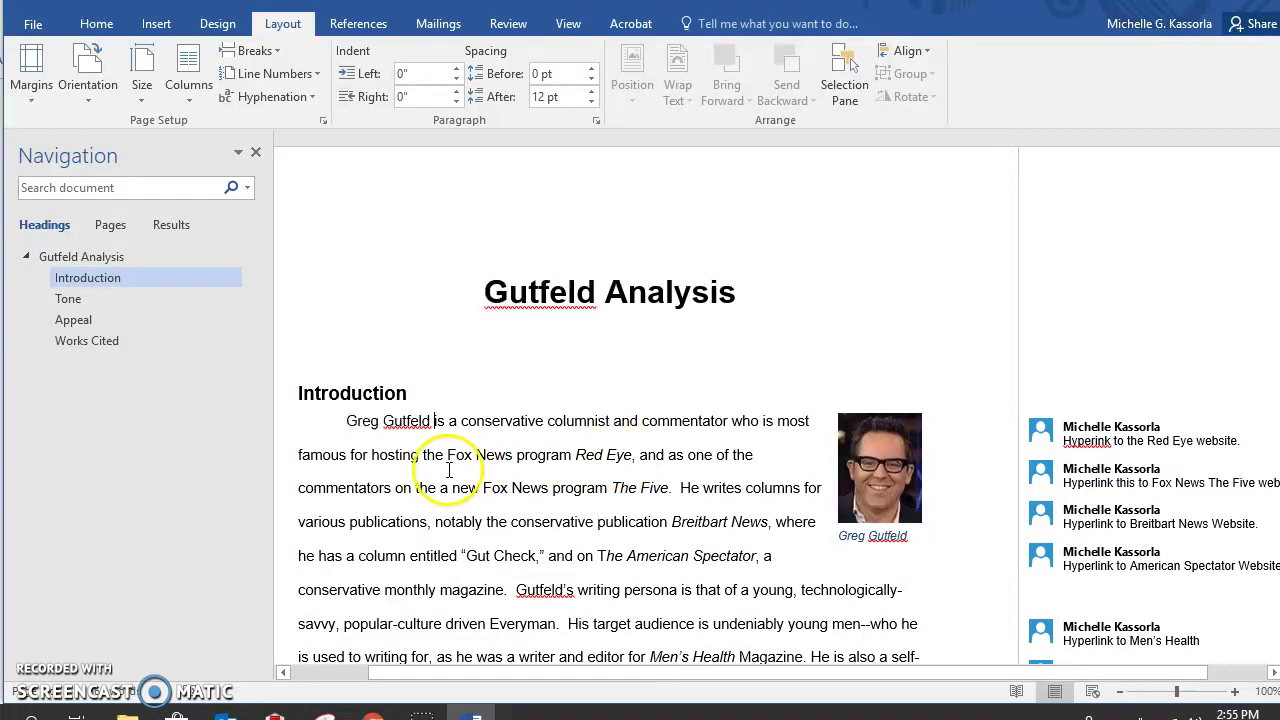
Copy the phrase "Fox News program Red Eye" from the Introduction and search Google for it in a new Chrome tab
drag(448, 452, 625, 464)
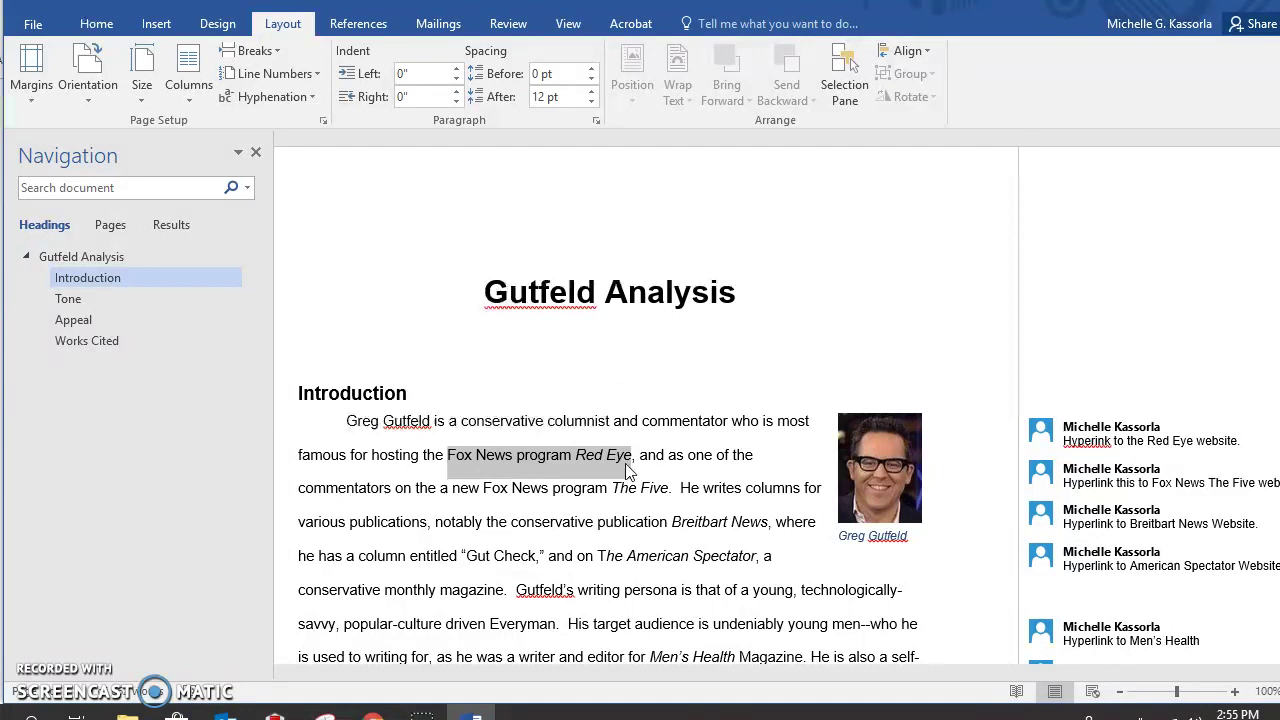
right_click(625, 463)
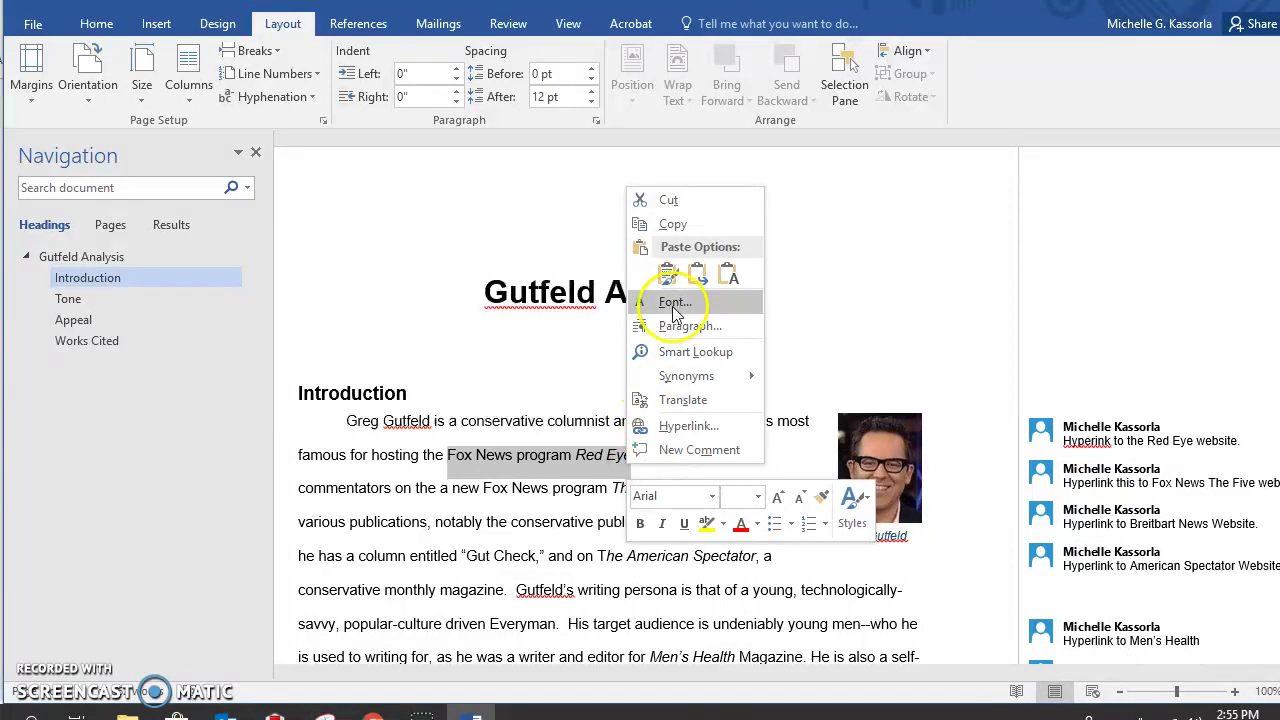
click(691, 222)
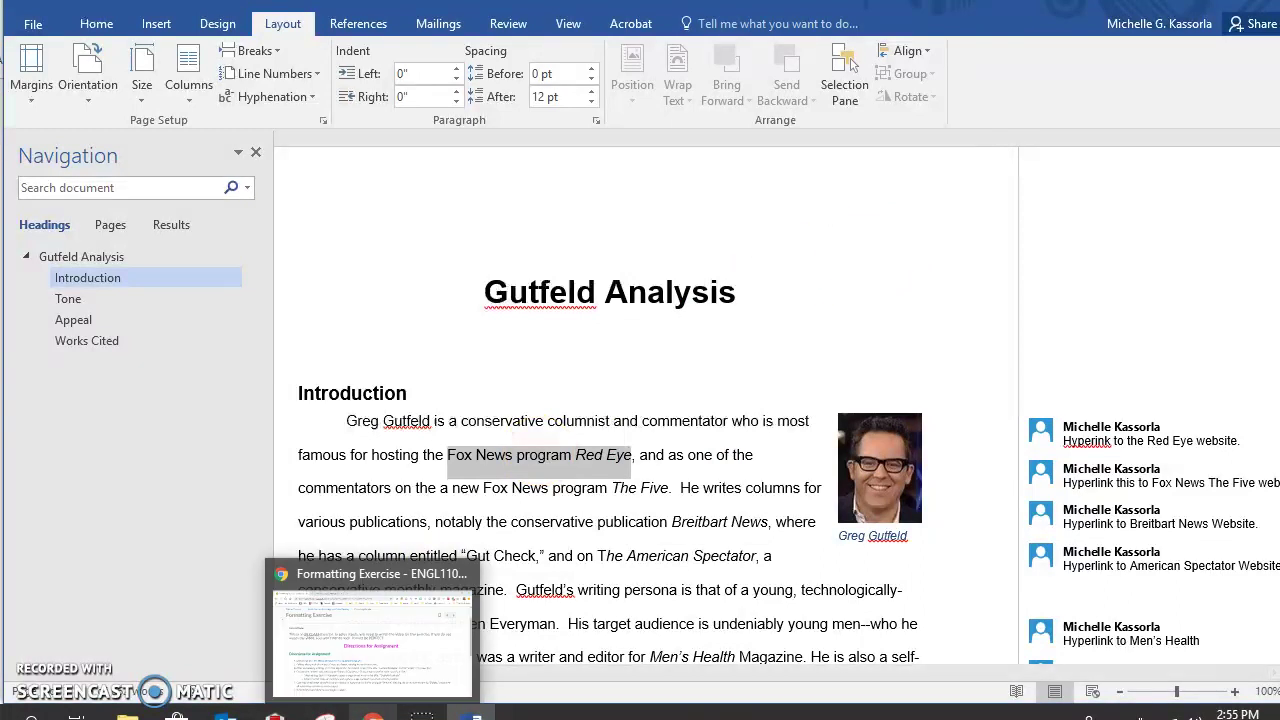
click(372, 714)
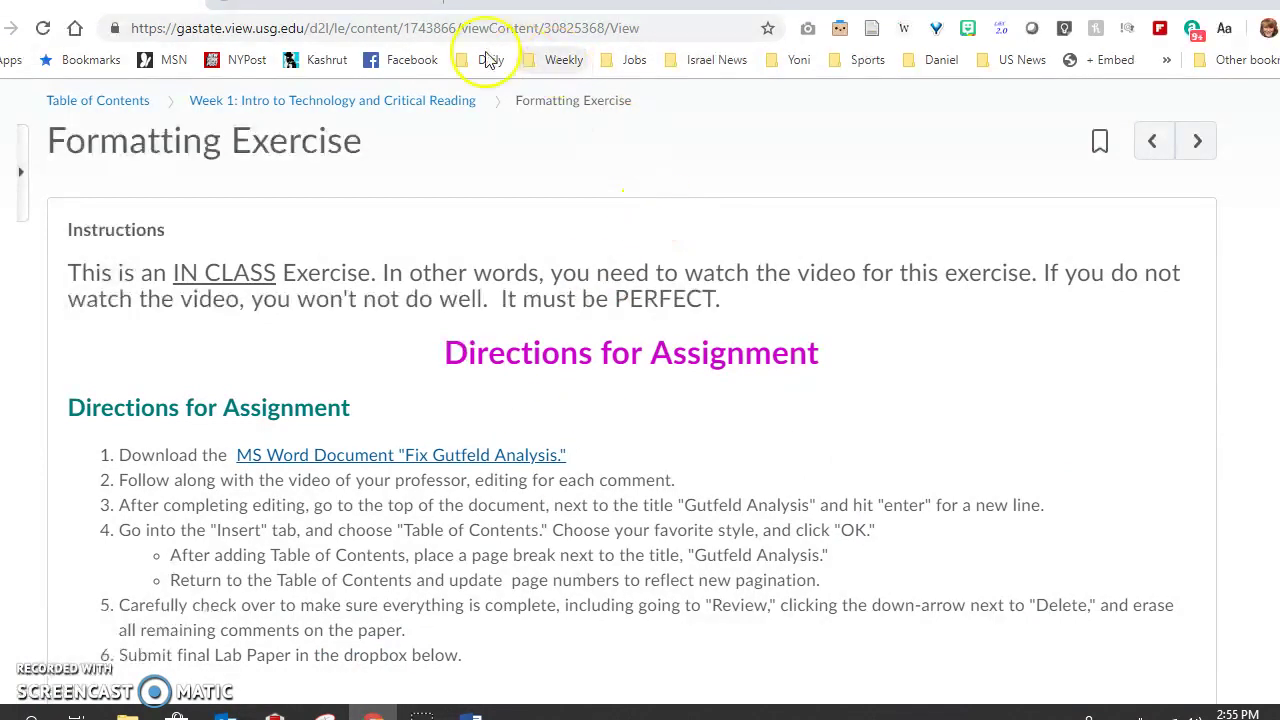
click(470, 4)
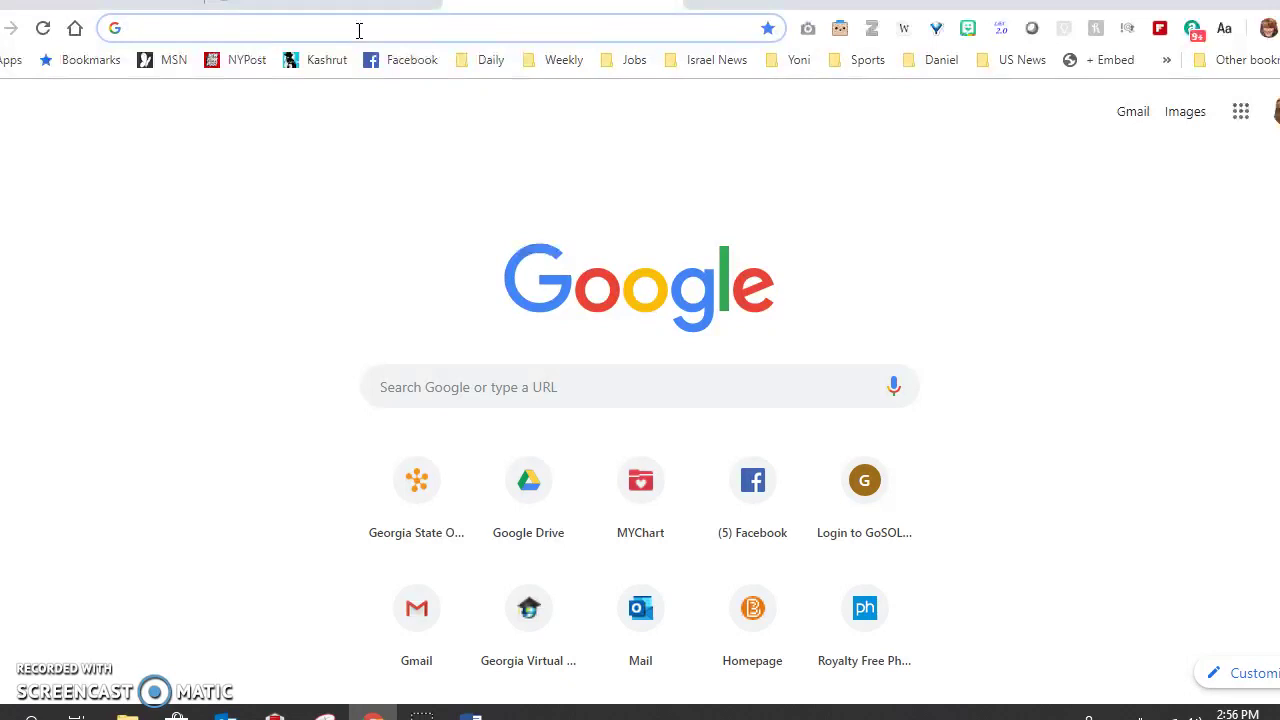
key(ctrl+v)
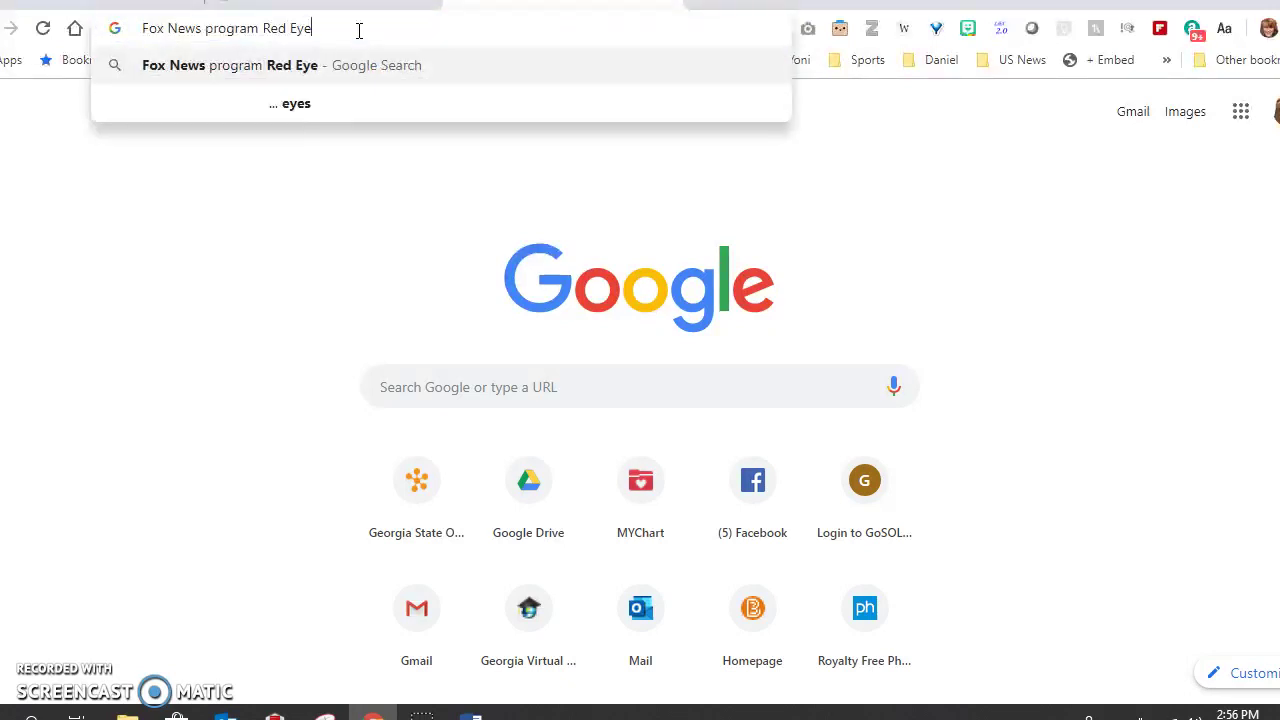
key(Return)
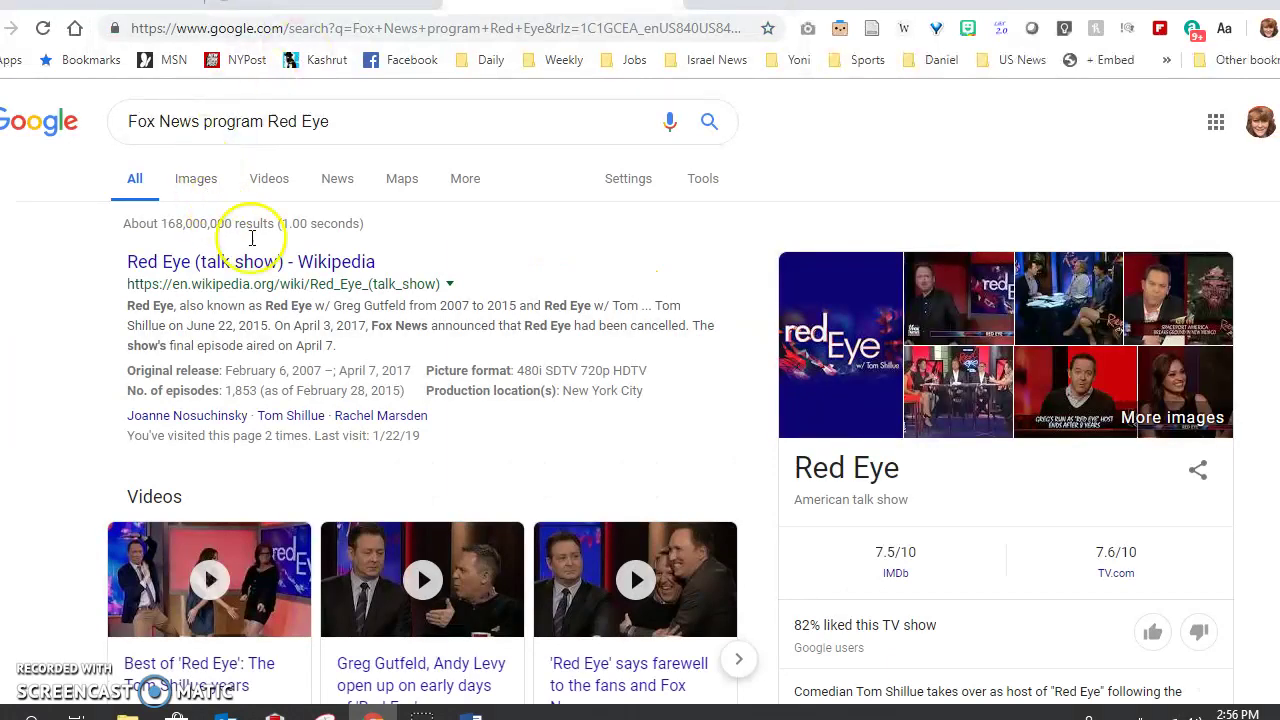
Open the "Red Eye (talk show) - Wikipedia" search result and copy the page's web address
click(323, 273)
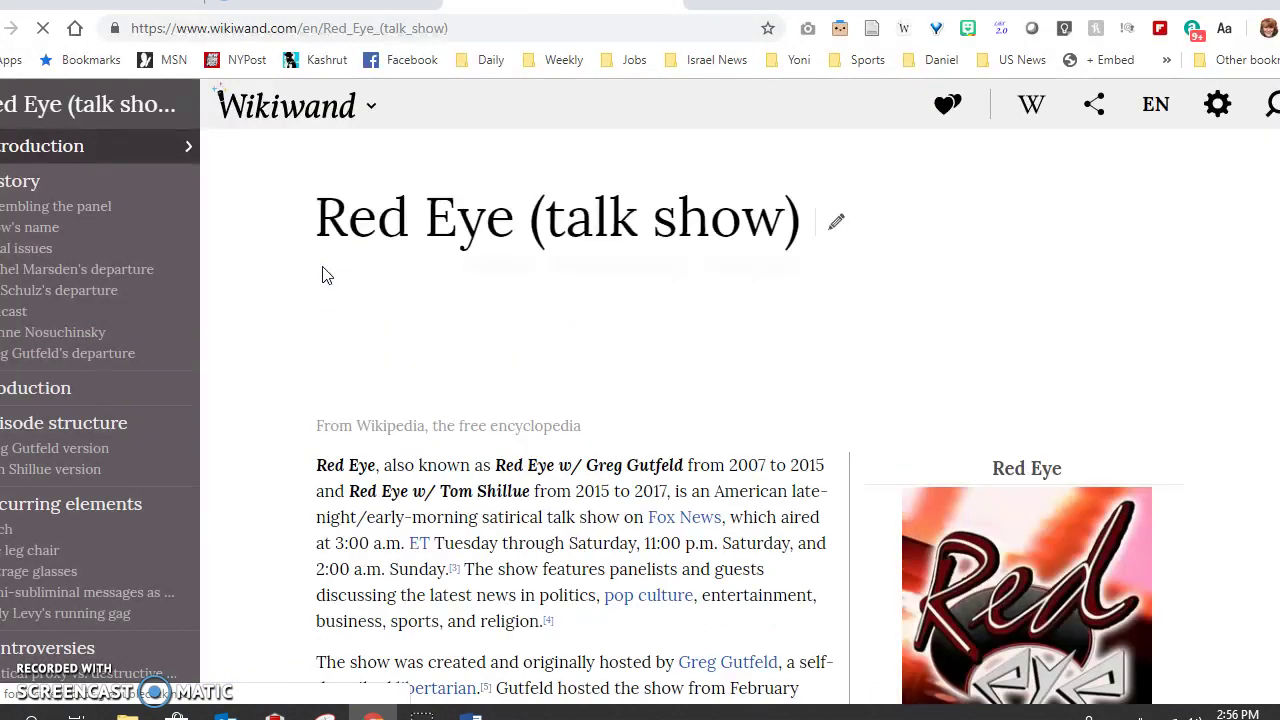
click(461, 29)
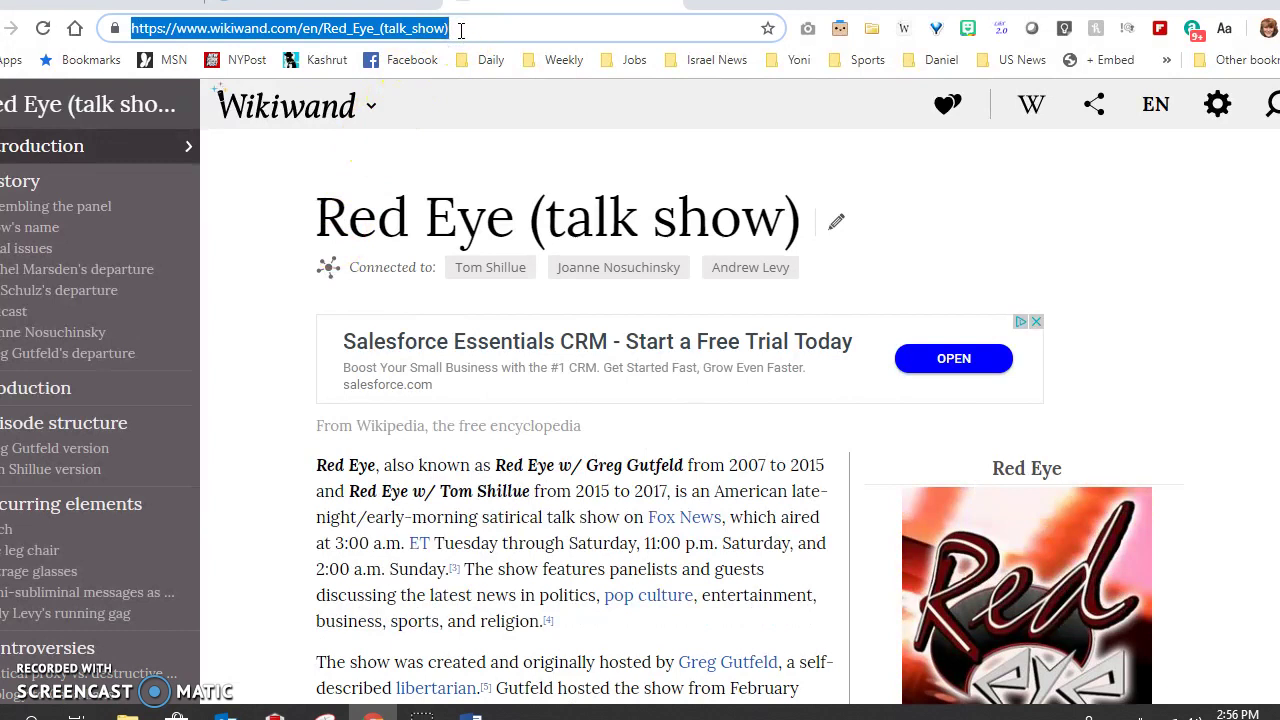
right_click(461, 29)
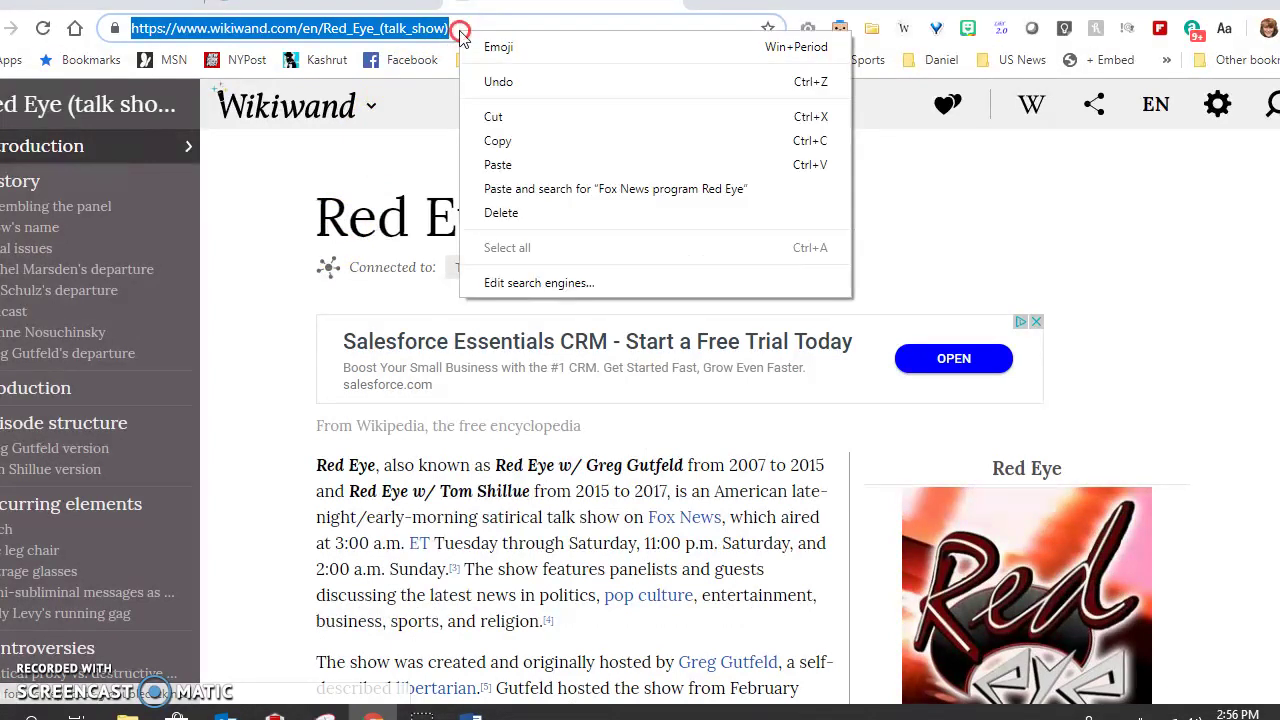
click(491, 142)
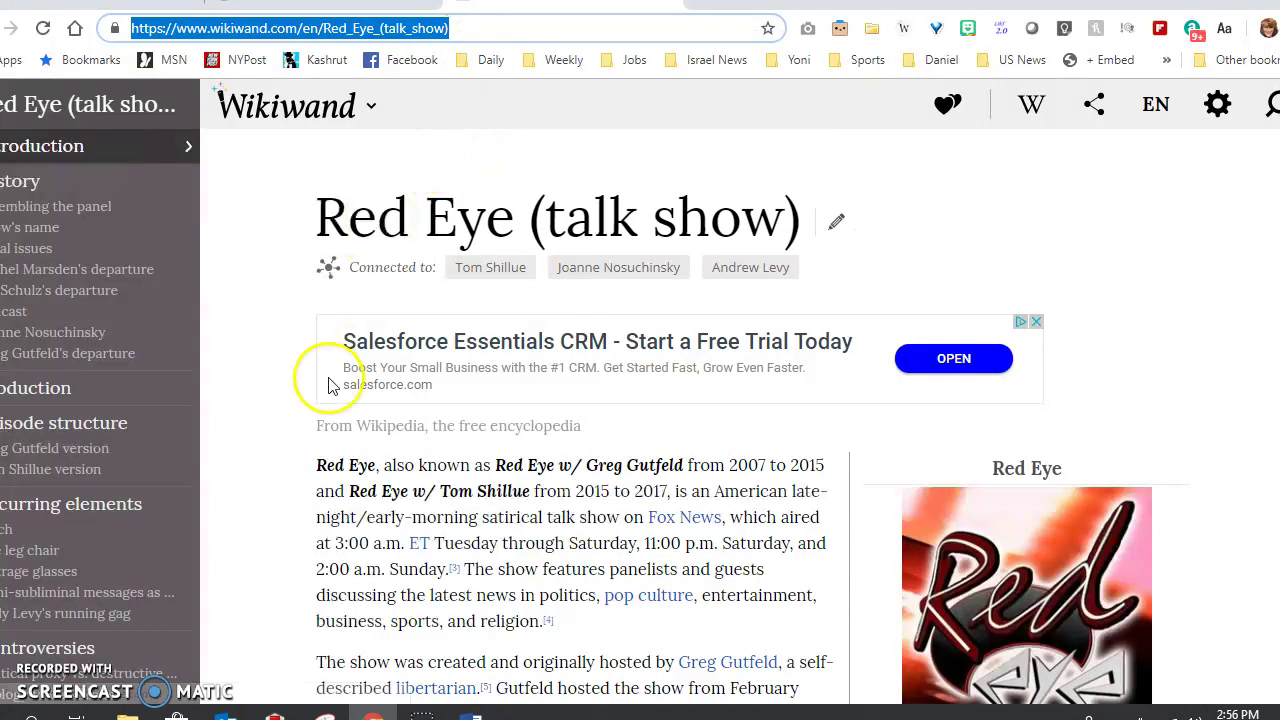
mouse_move(471, 714)
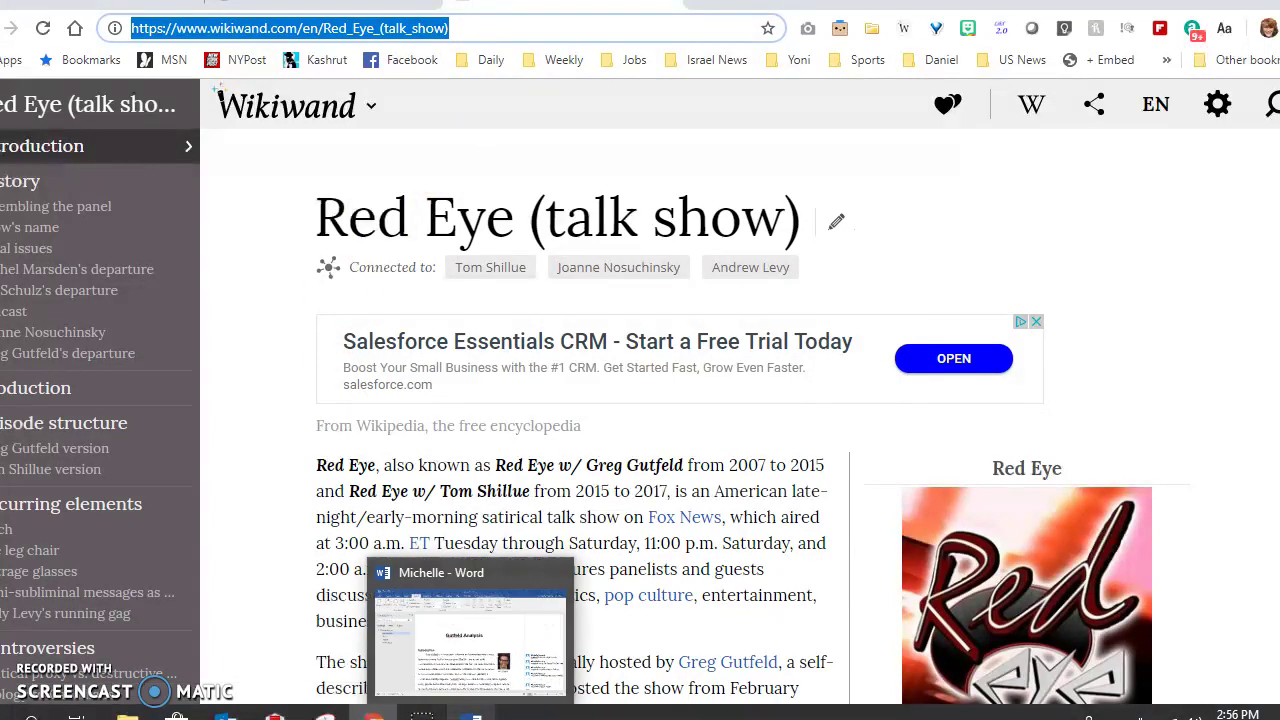
click(470, 640)
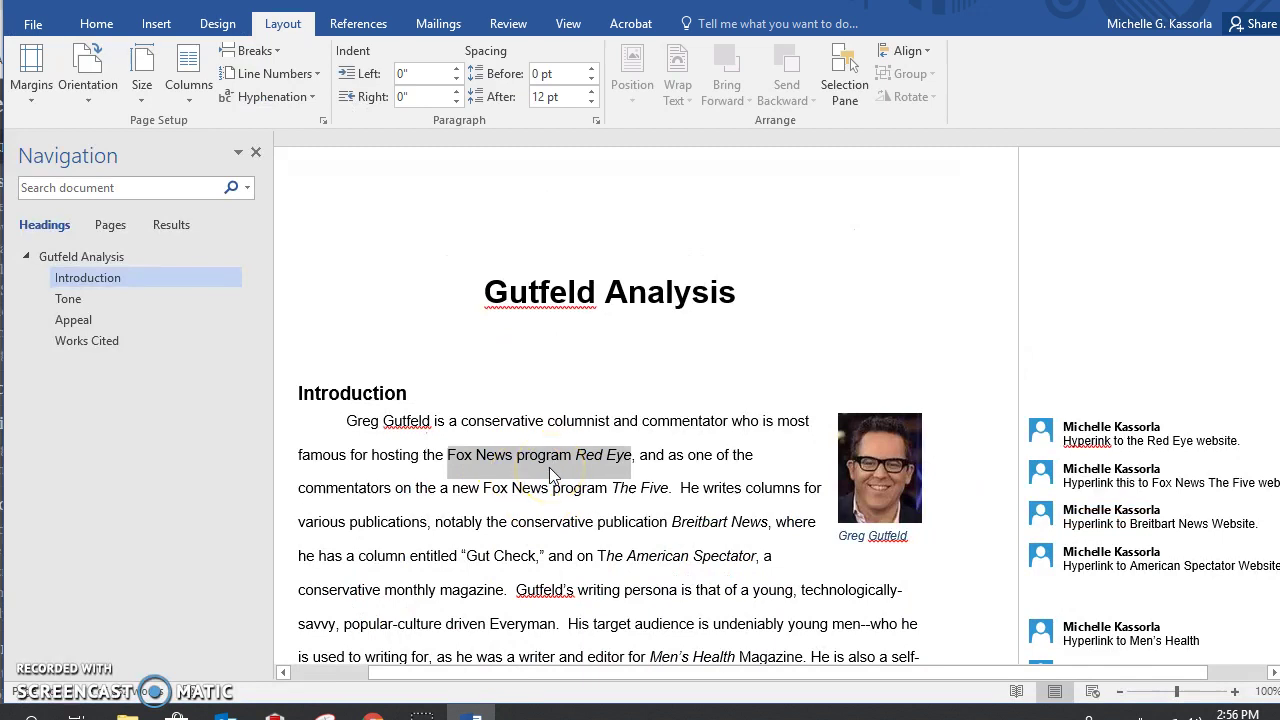
key(ctrl+k)
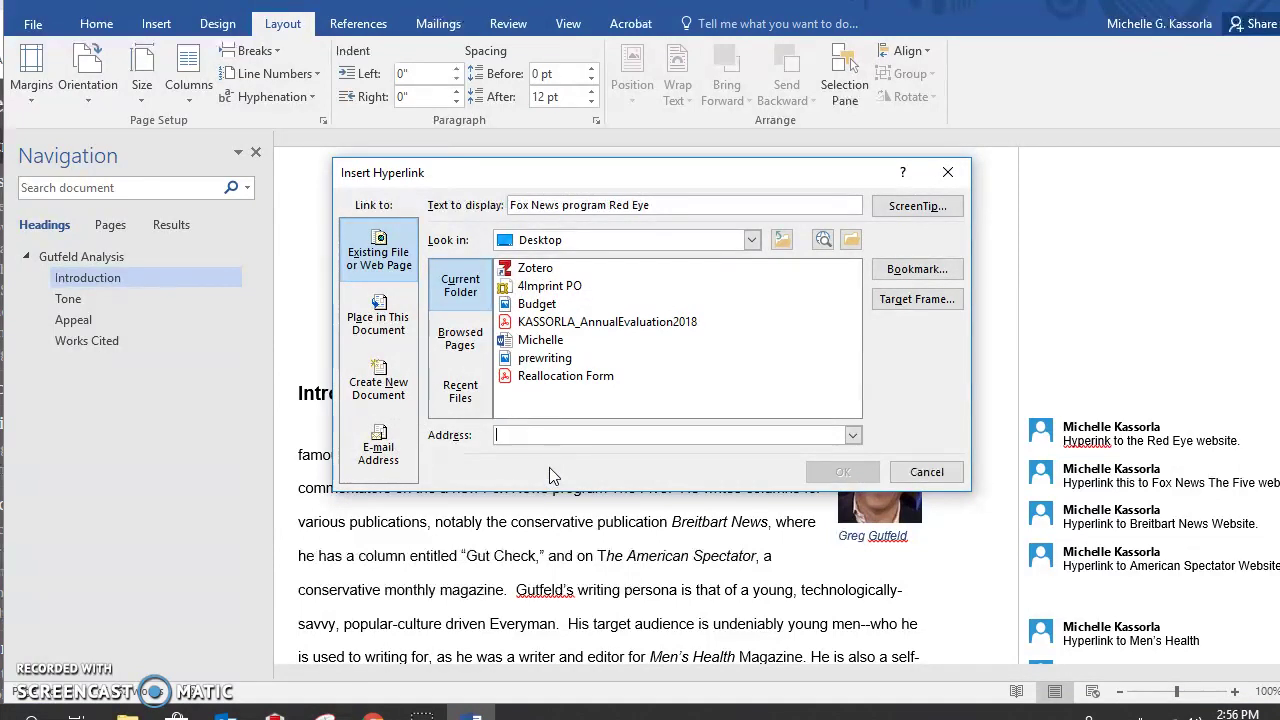
click(549, 467)
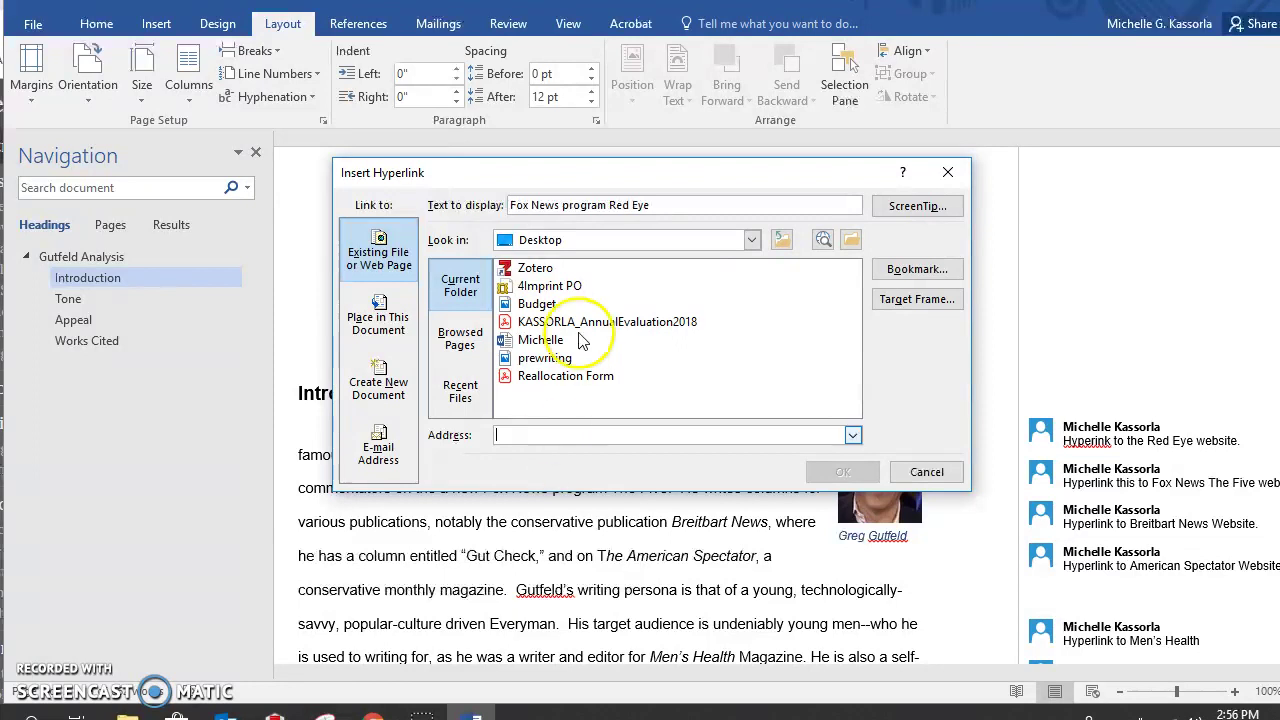
right_click(546, 438)
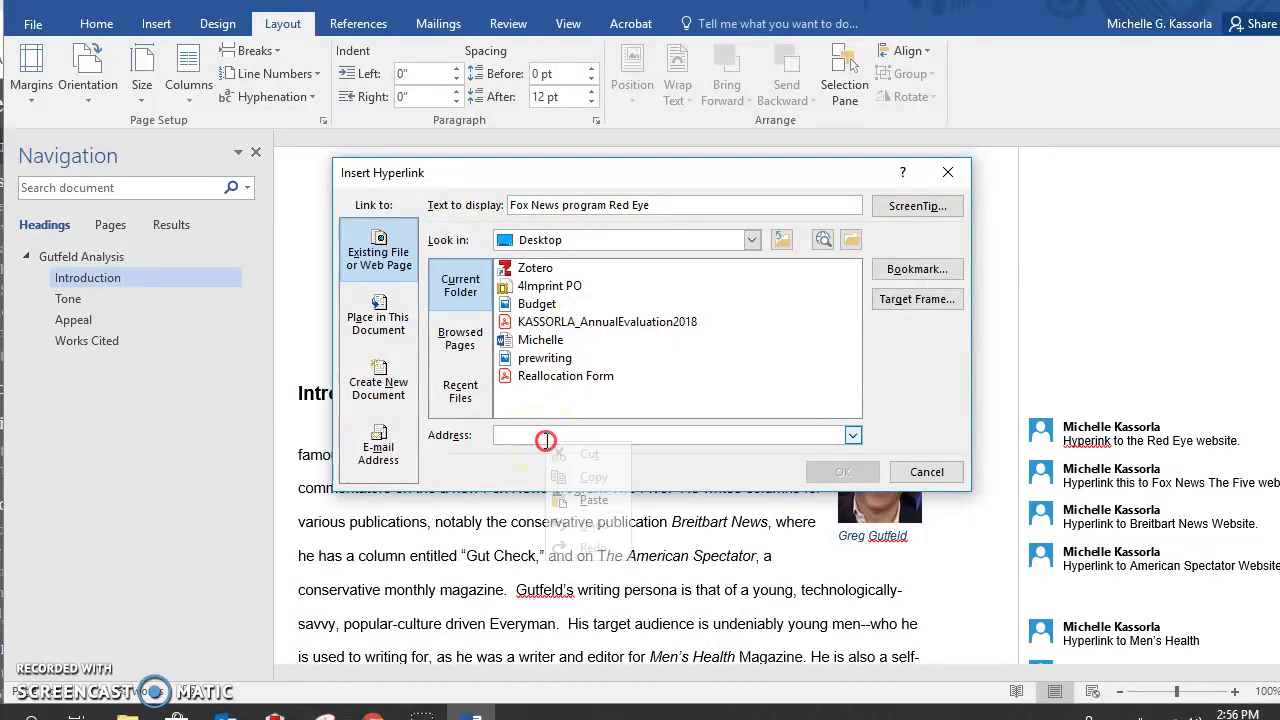
click(590, 510)
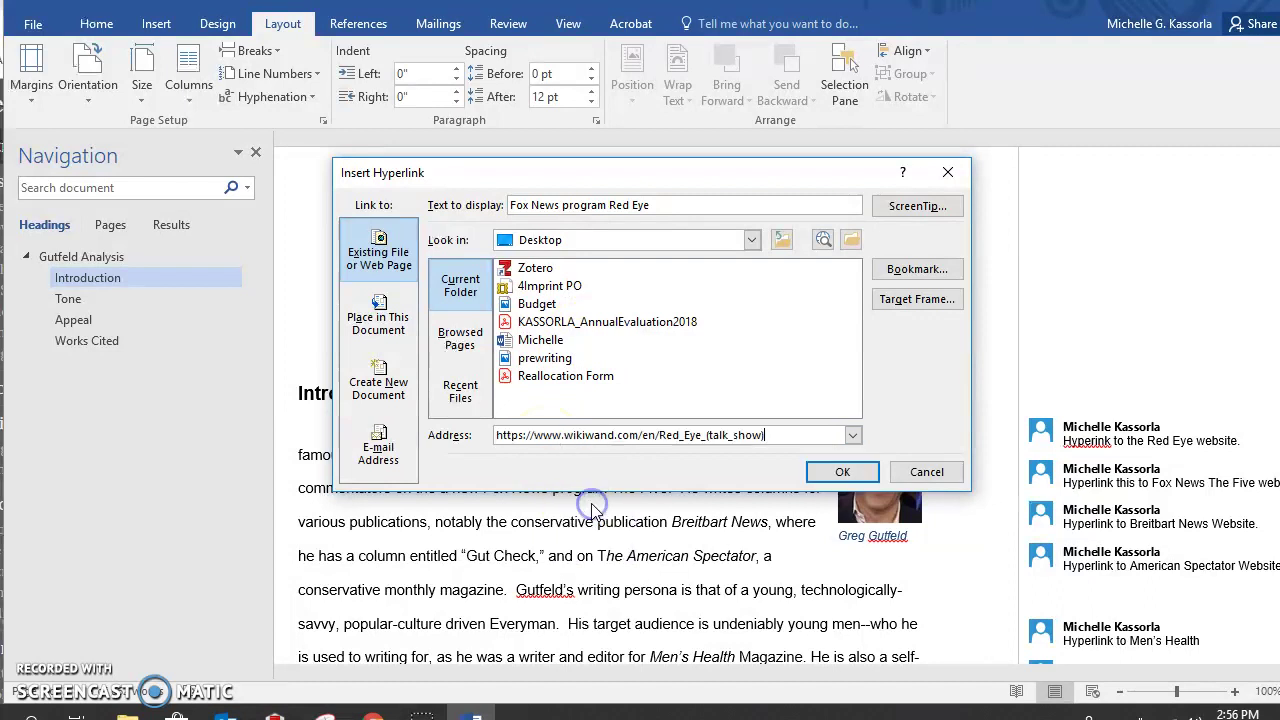
click(838, 473)
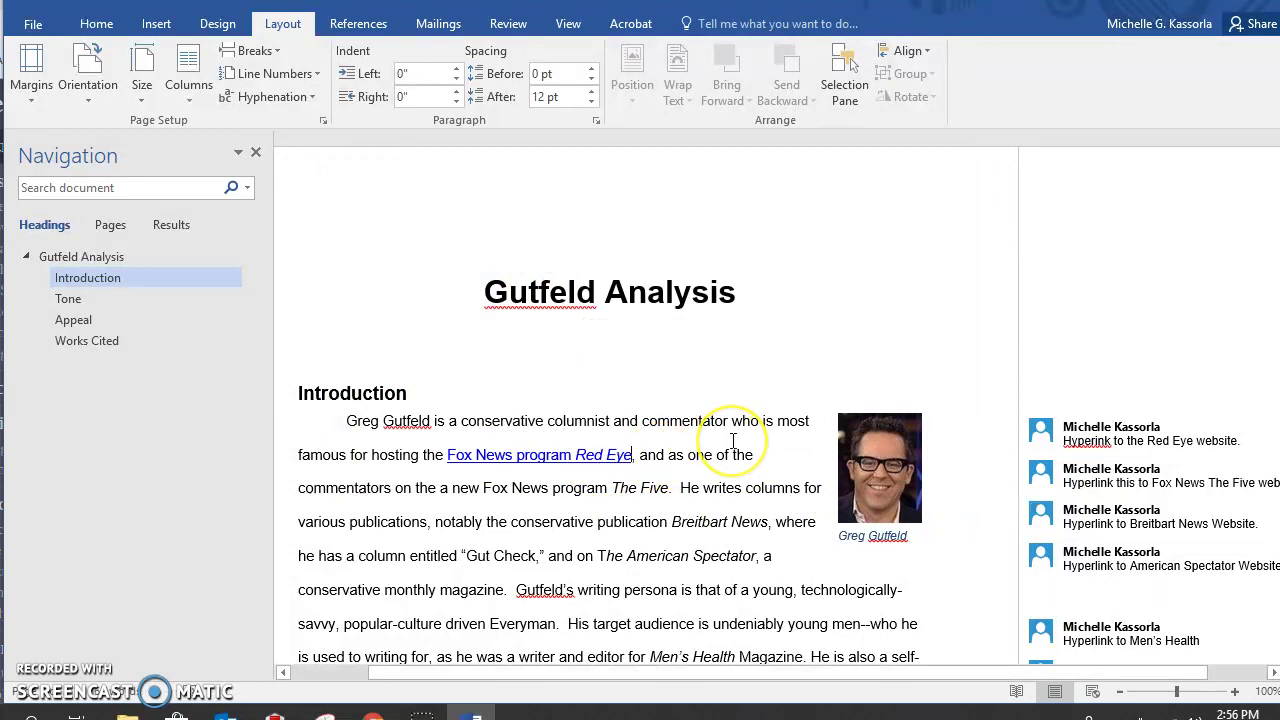
Copy the phrase "new Fox News program The Five" from the Introduction paragraph
click(480, 488)
drag(480, 488, 666, 496)
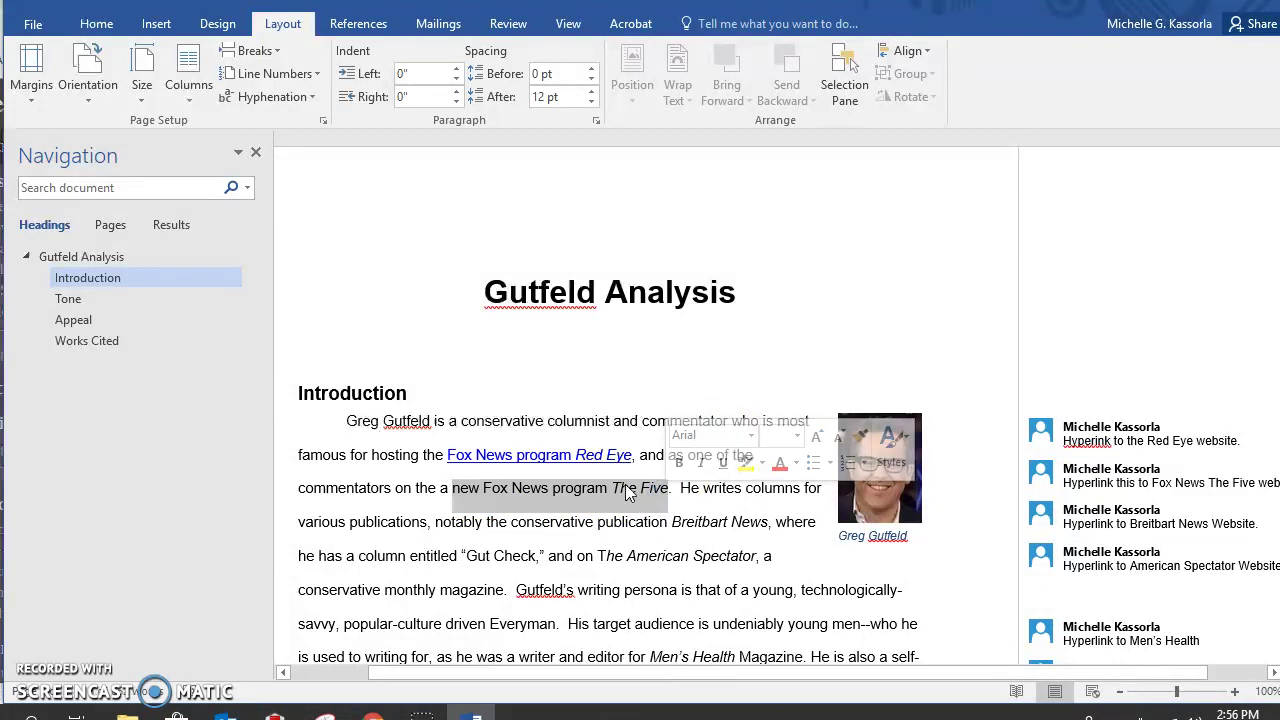
right_click(626, 490)
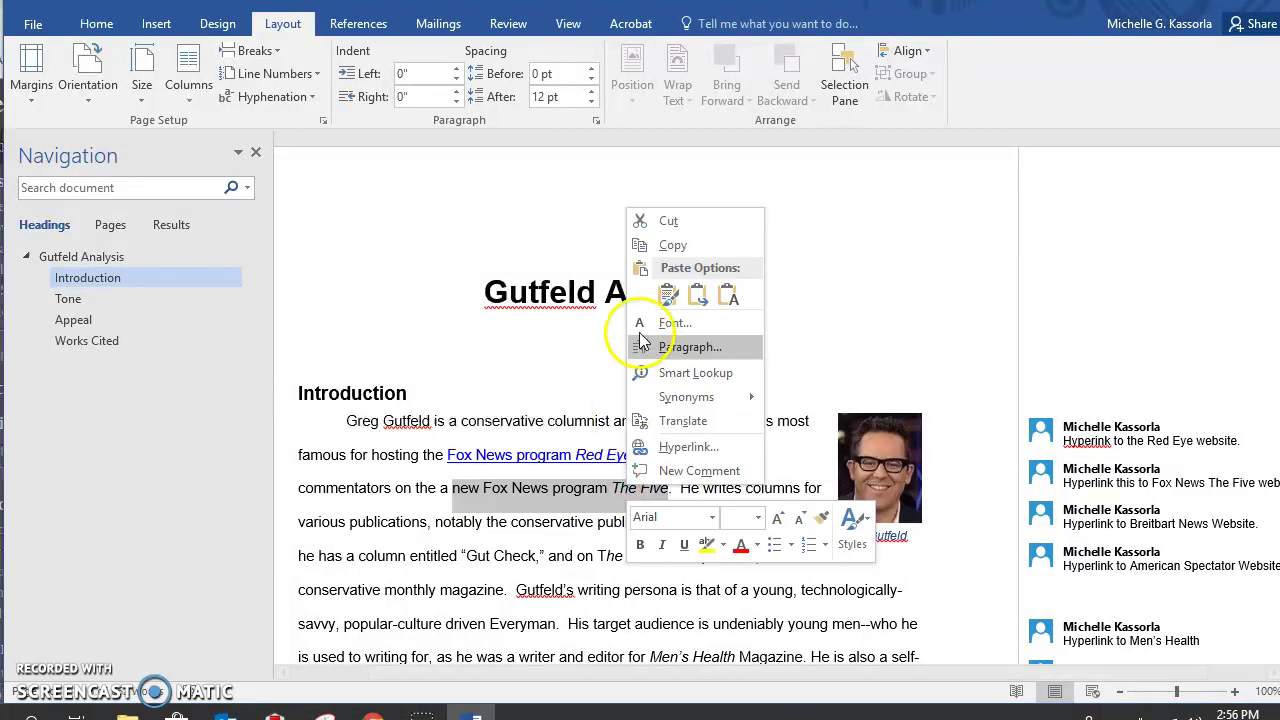
click(667, 294)
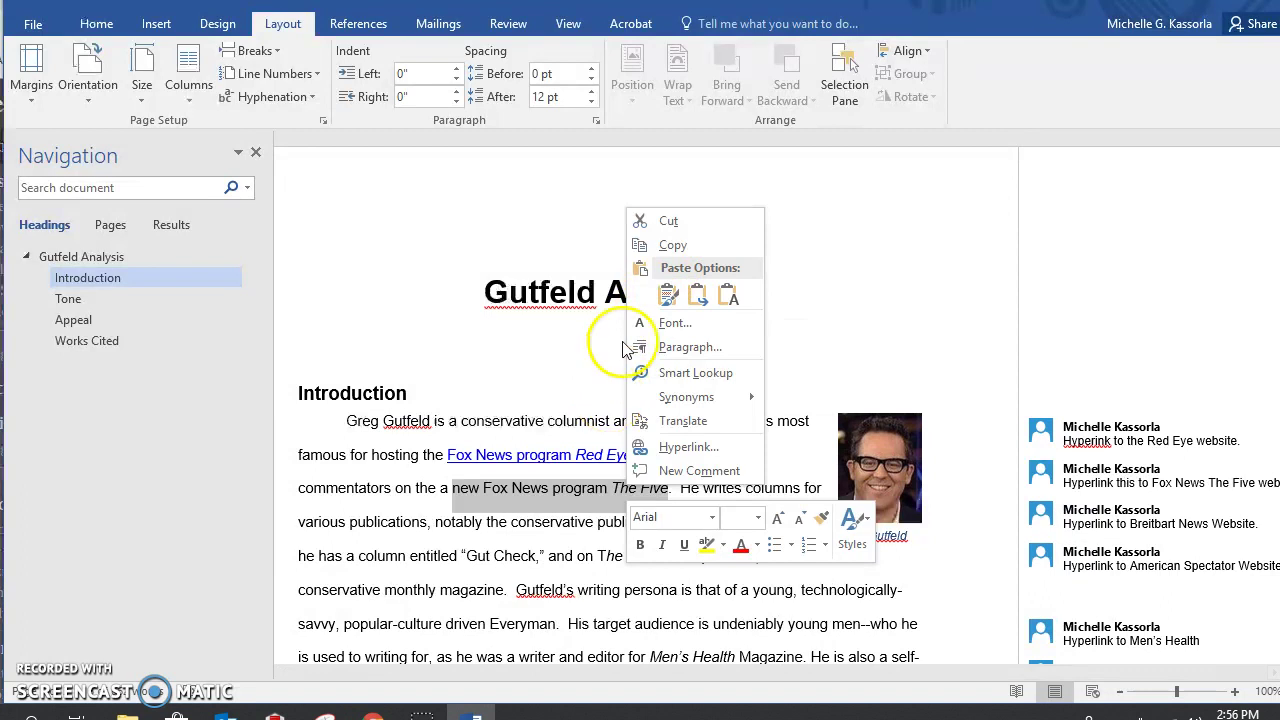
click(673, 247)
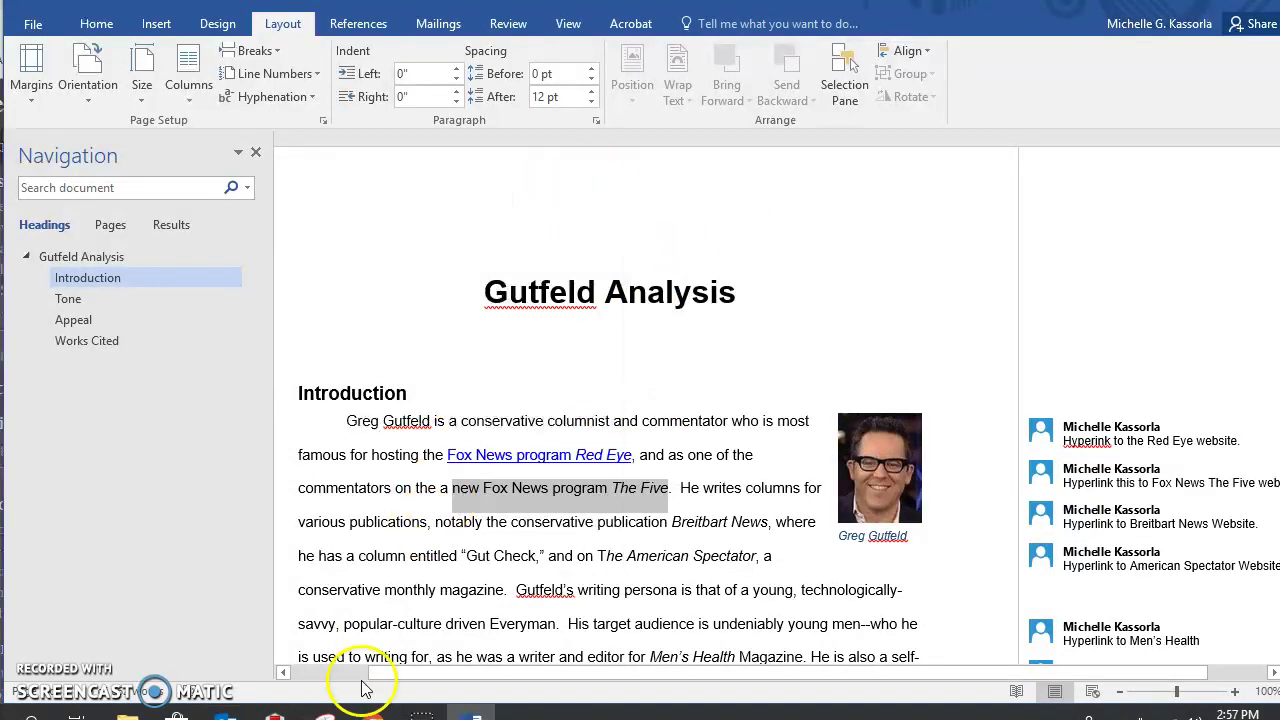
Switch to Chrome, search Google for the copied phrase and open the "The Five | Fox News" page
click(370, 712)
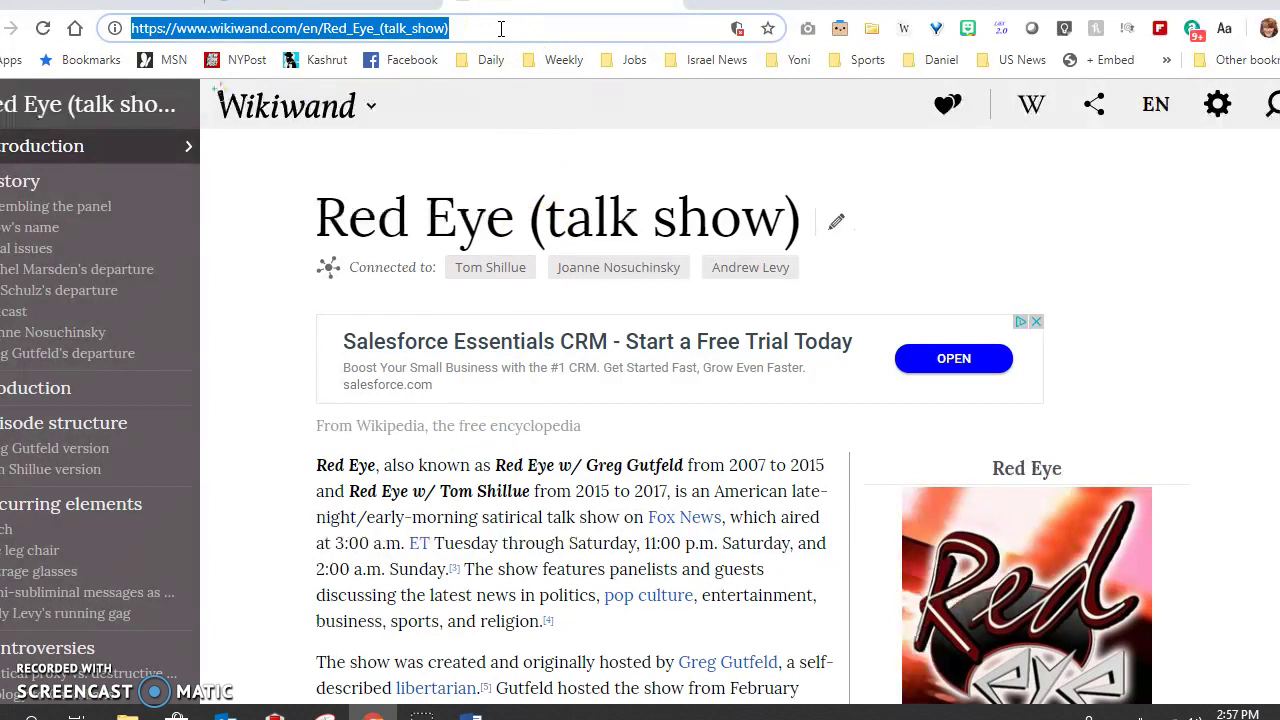
key(ctrl+v)
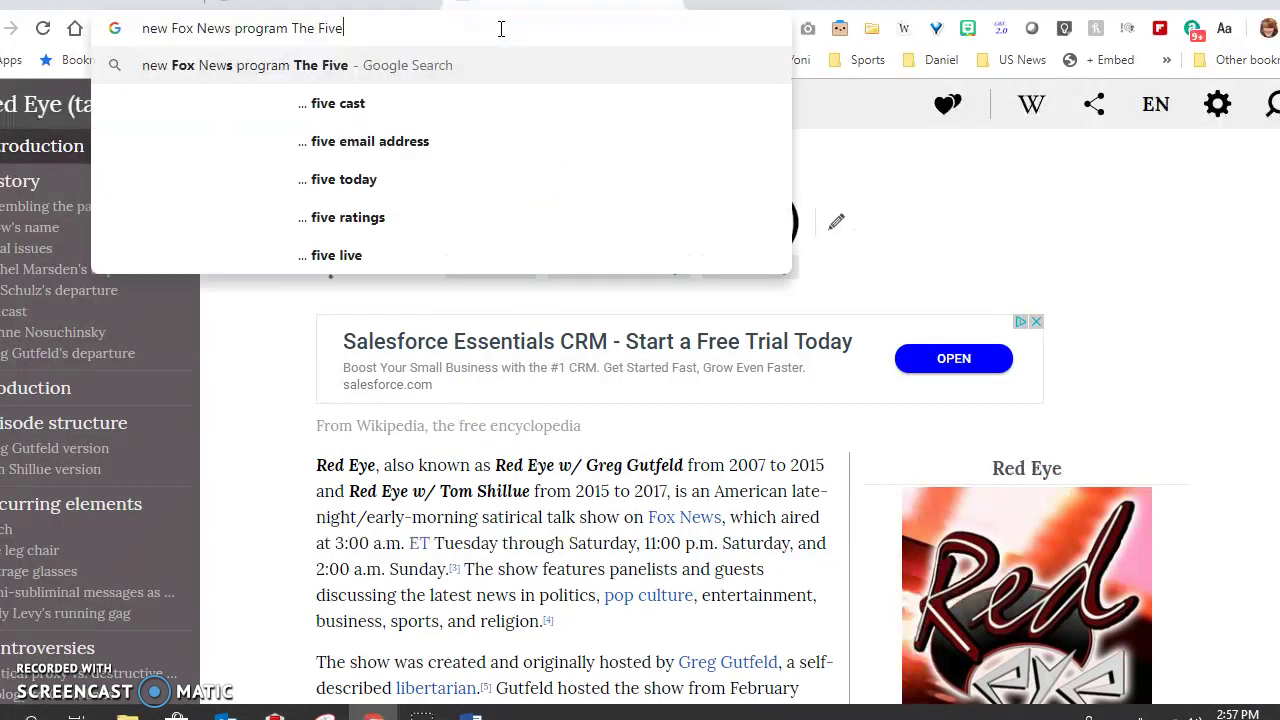
key(Return)
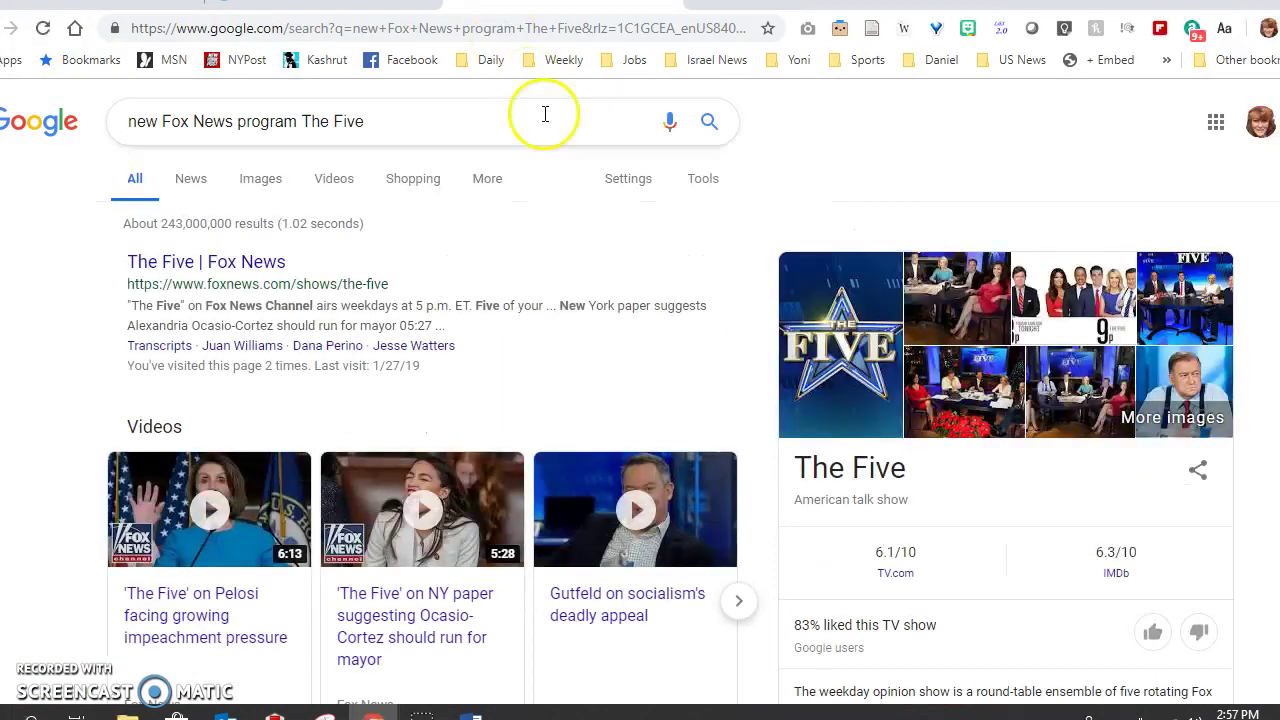
click(249, 268)
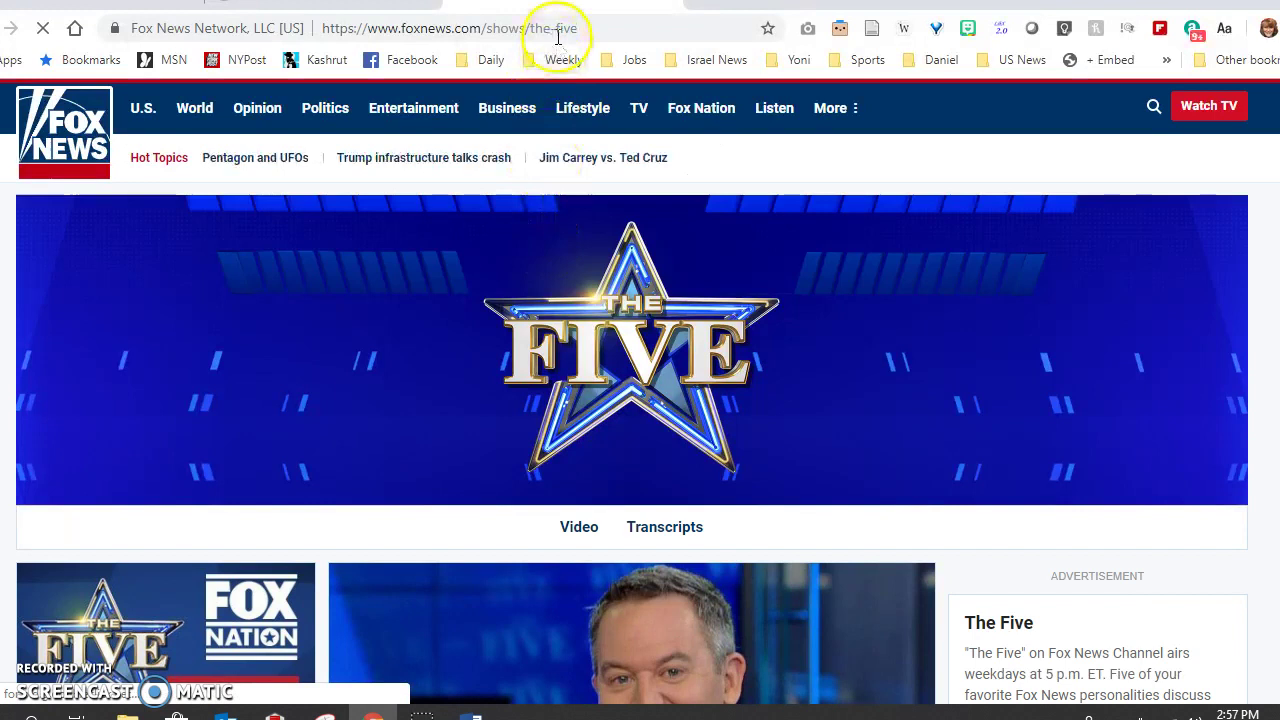
Copy the web address of the Fox News page for The Five
click(557, 28)
right_click(557, 28)
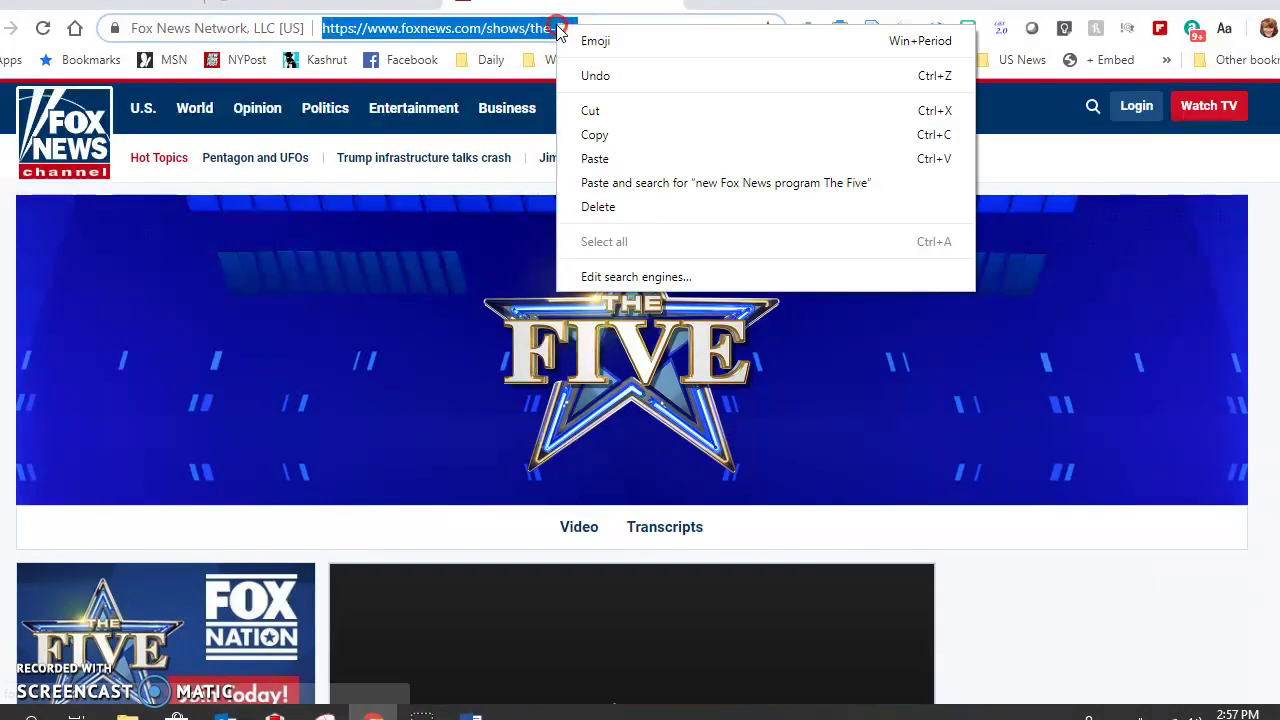
click(594, 135)
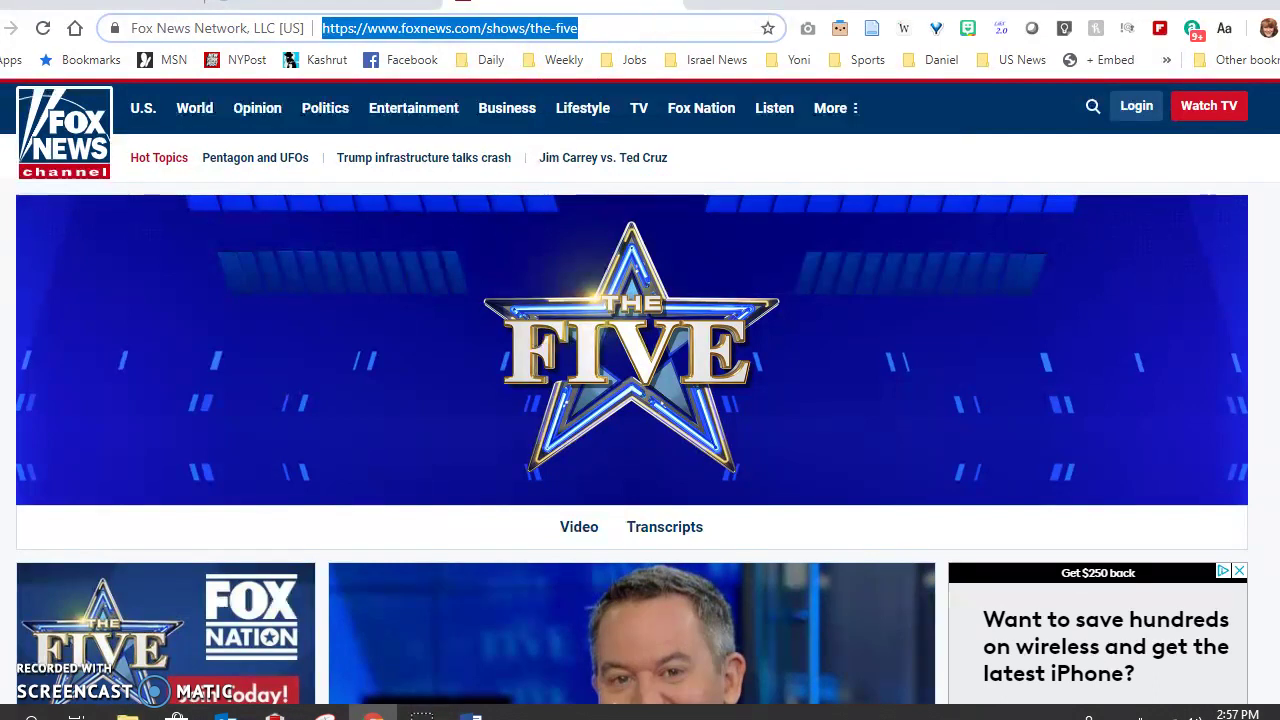
key(ctrl+Tab)
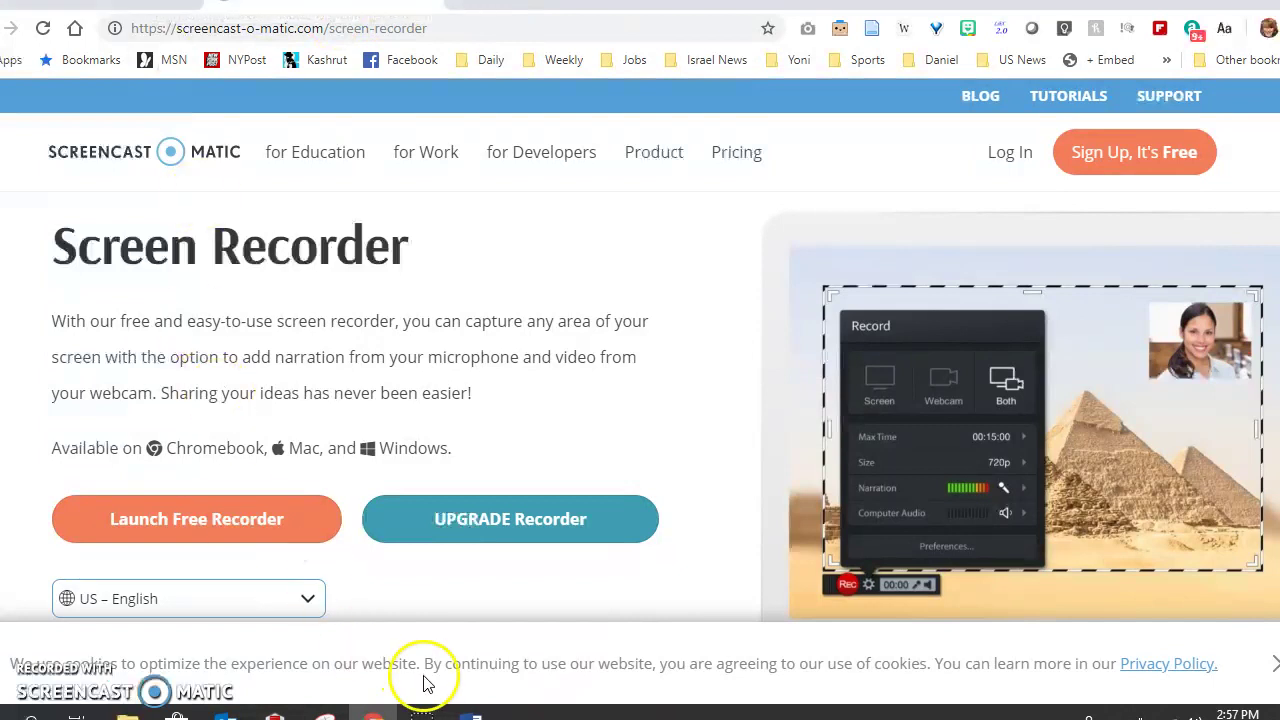
click(466, 712)
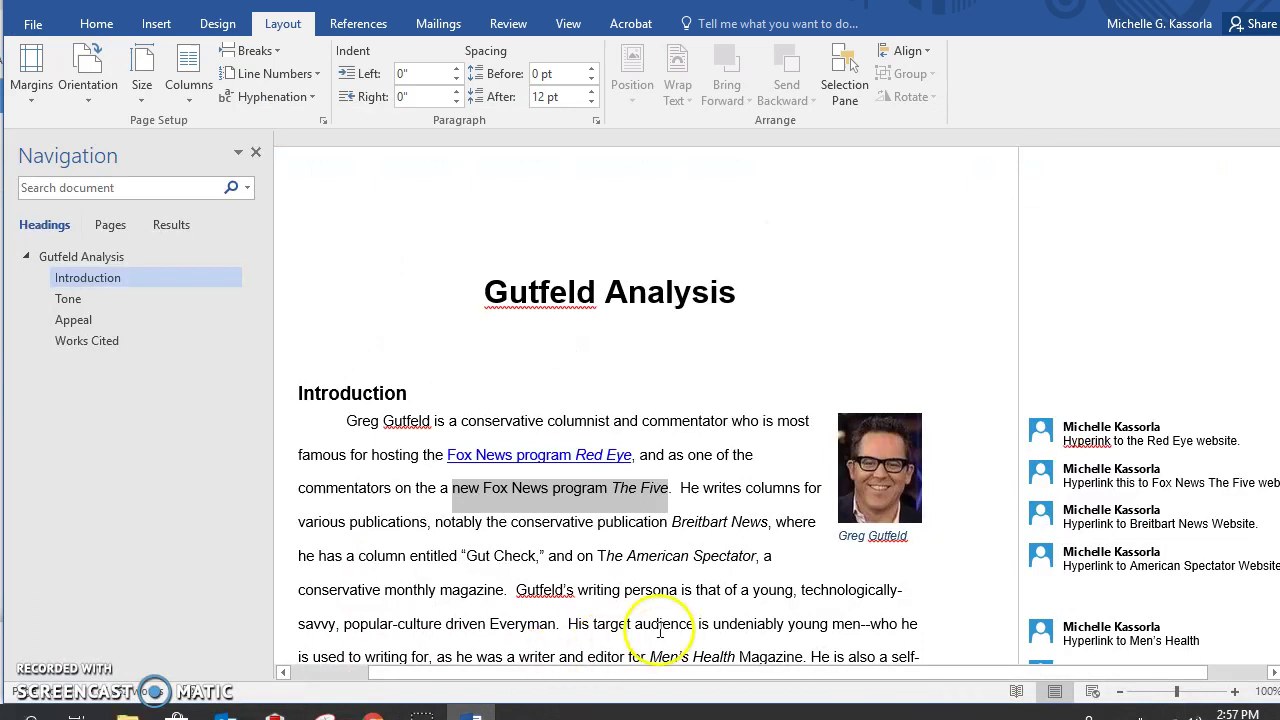
click(640, 532)
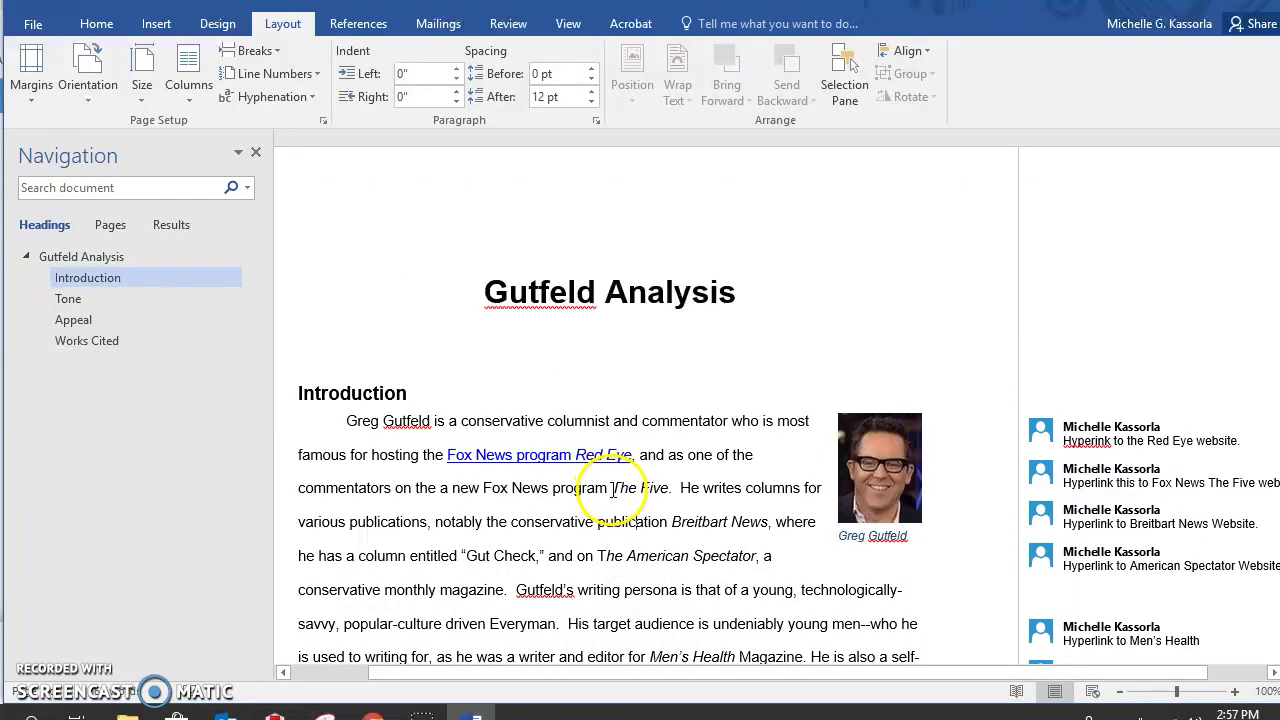
click(625, 489)
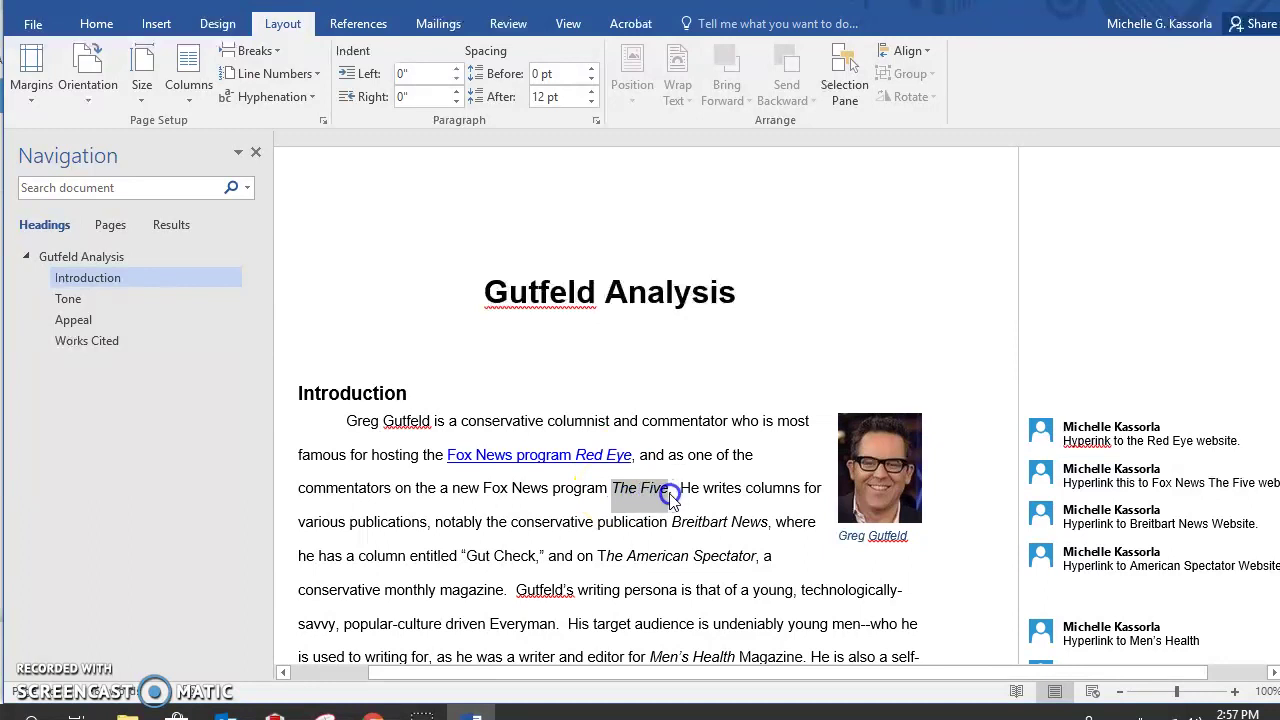
mouse_move(632, 497)
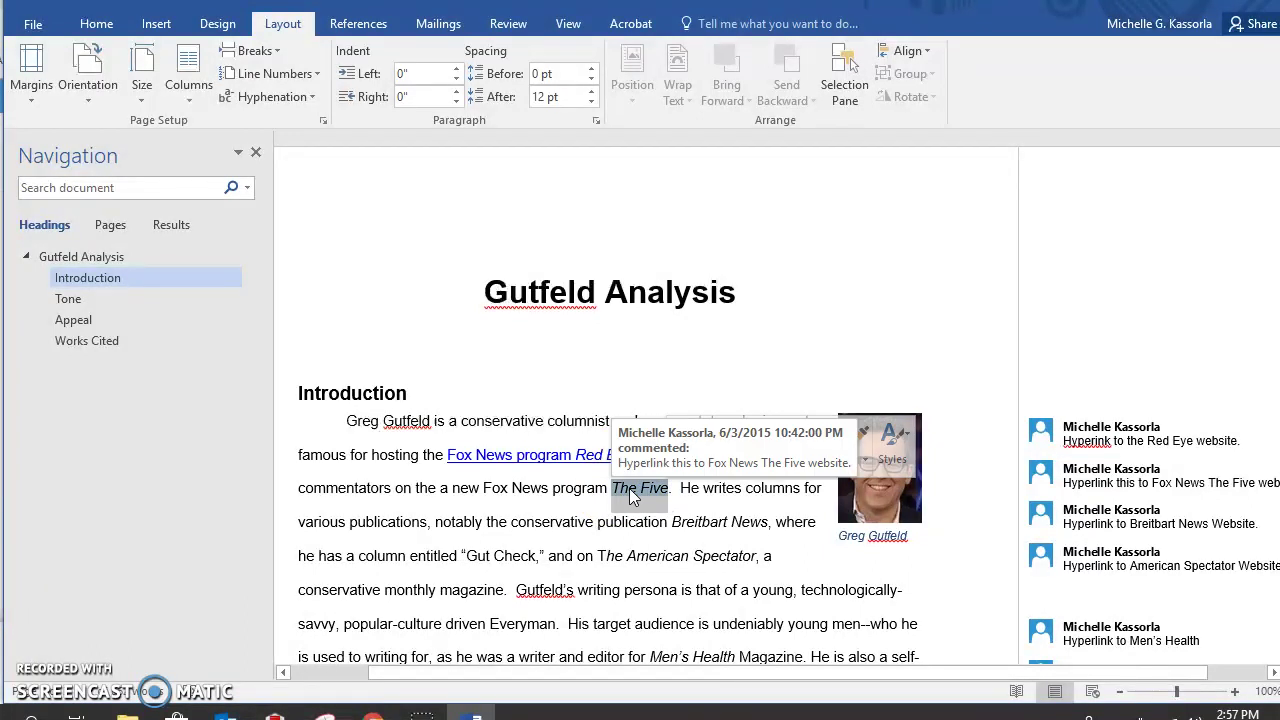
right_click(632, 497)
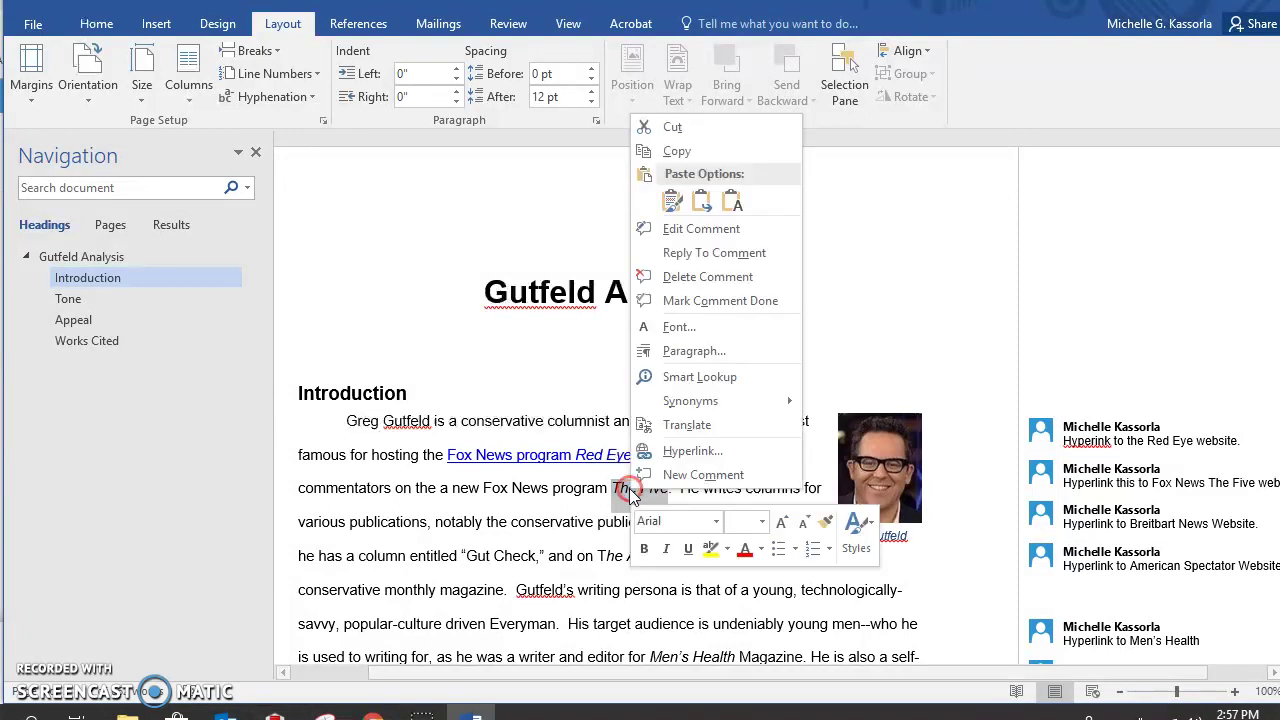
click(671, 456)
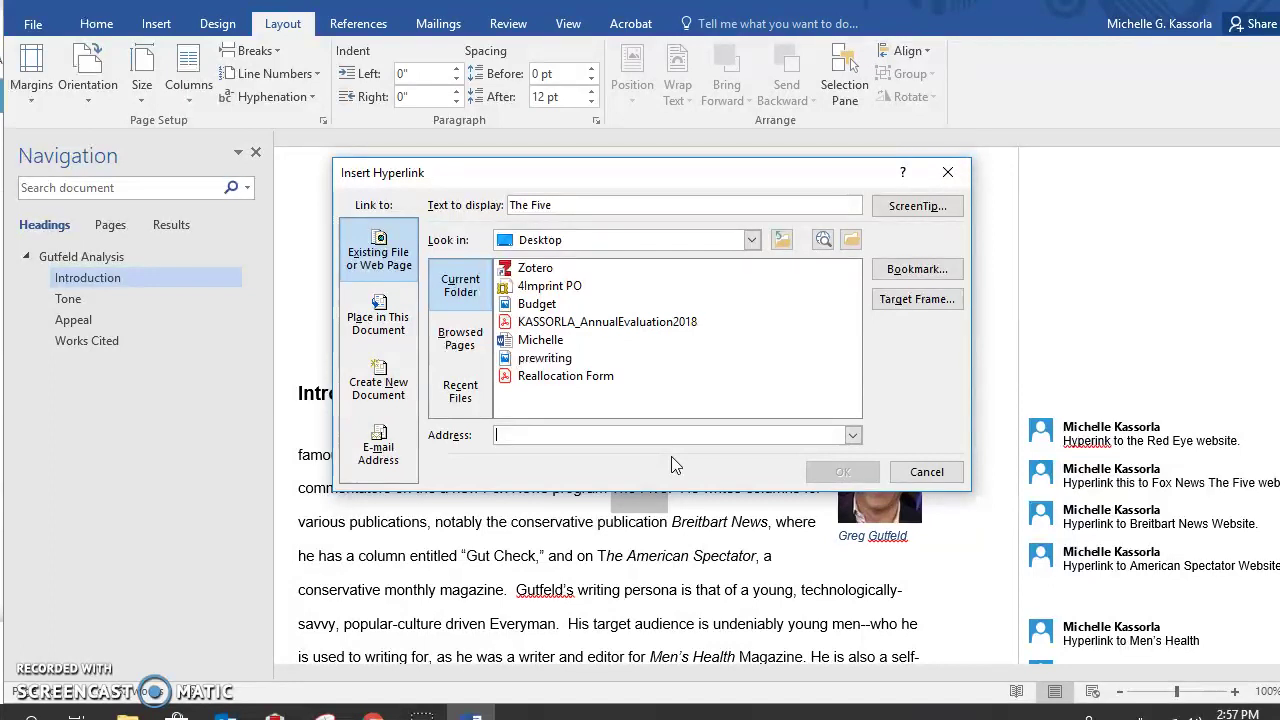
key(ctrl+v)
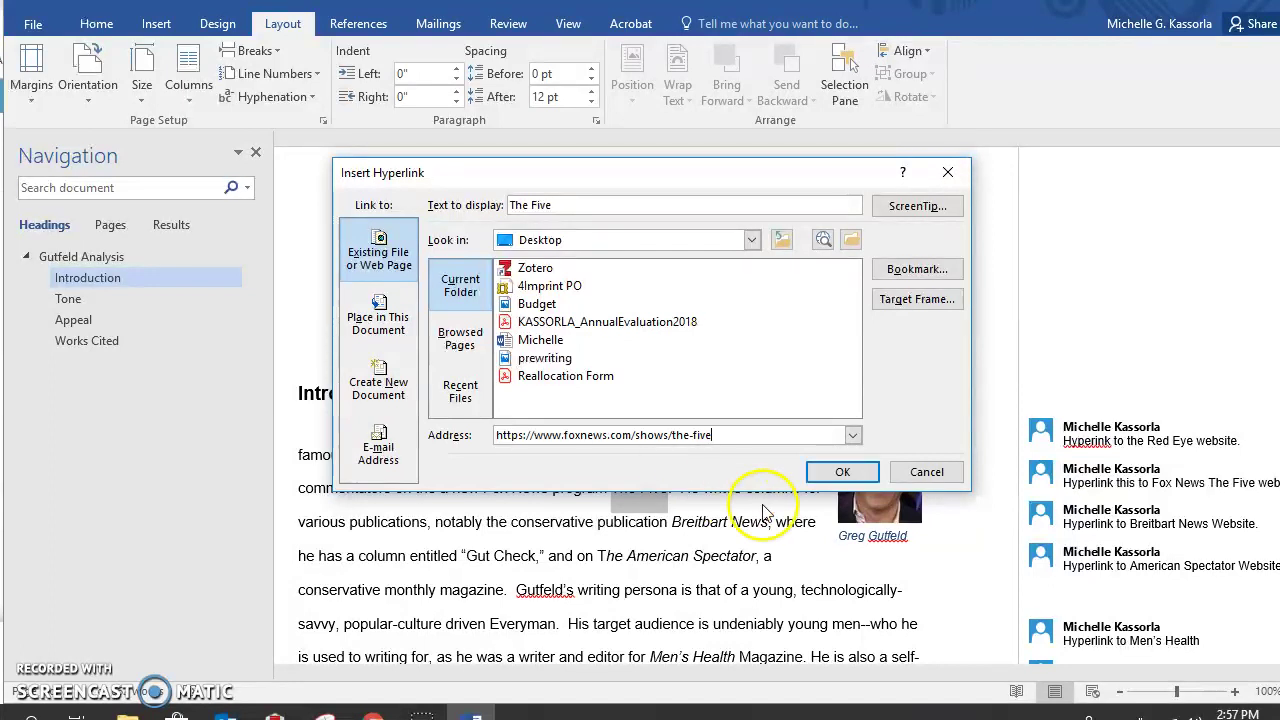
click(845, 472)
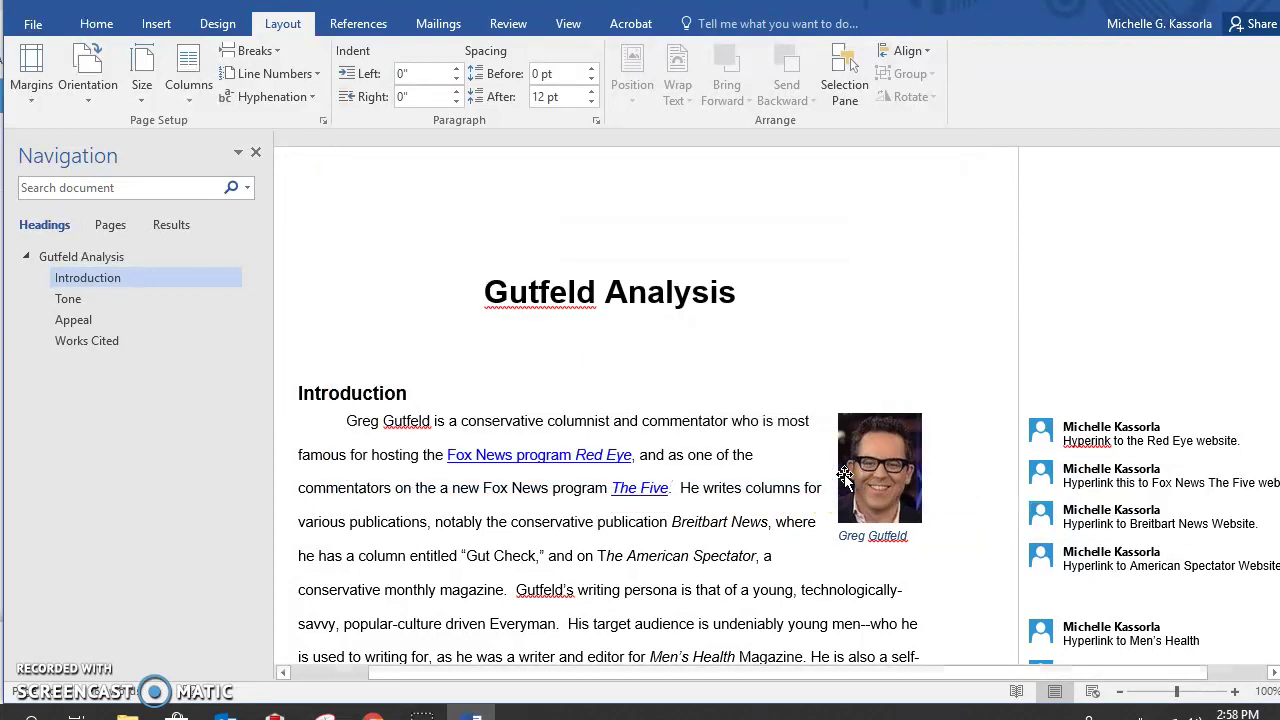
Select "Breitbart News" in the Introduction paragraph and copy it
click(670, 521)
drag(692, 525, 761, 524)
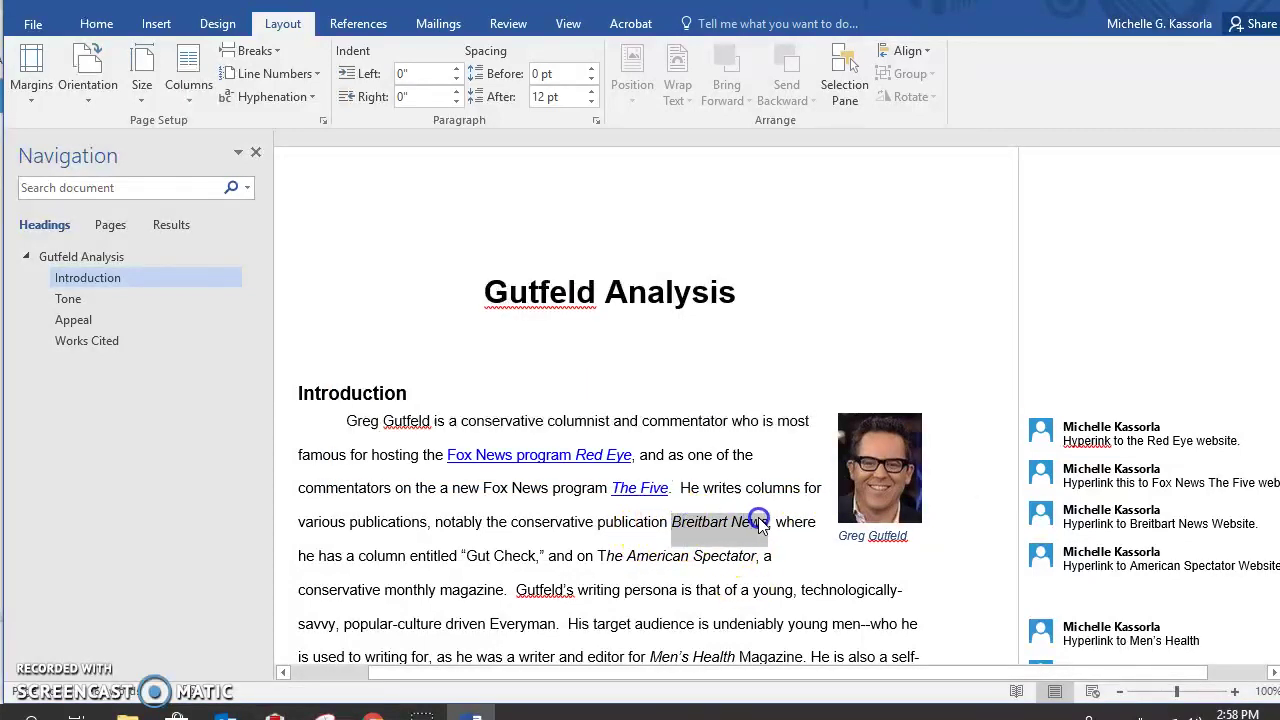
right_click(767, 527)
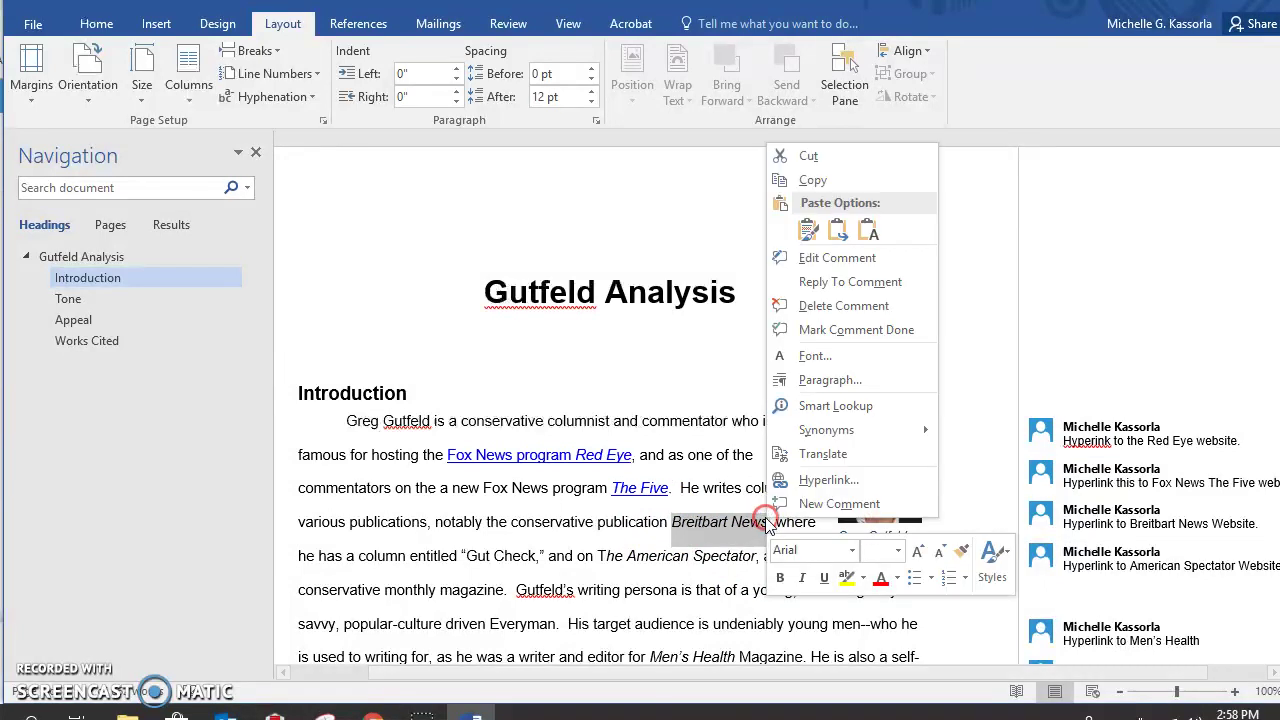
click(838, 183)
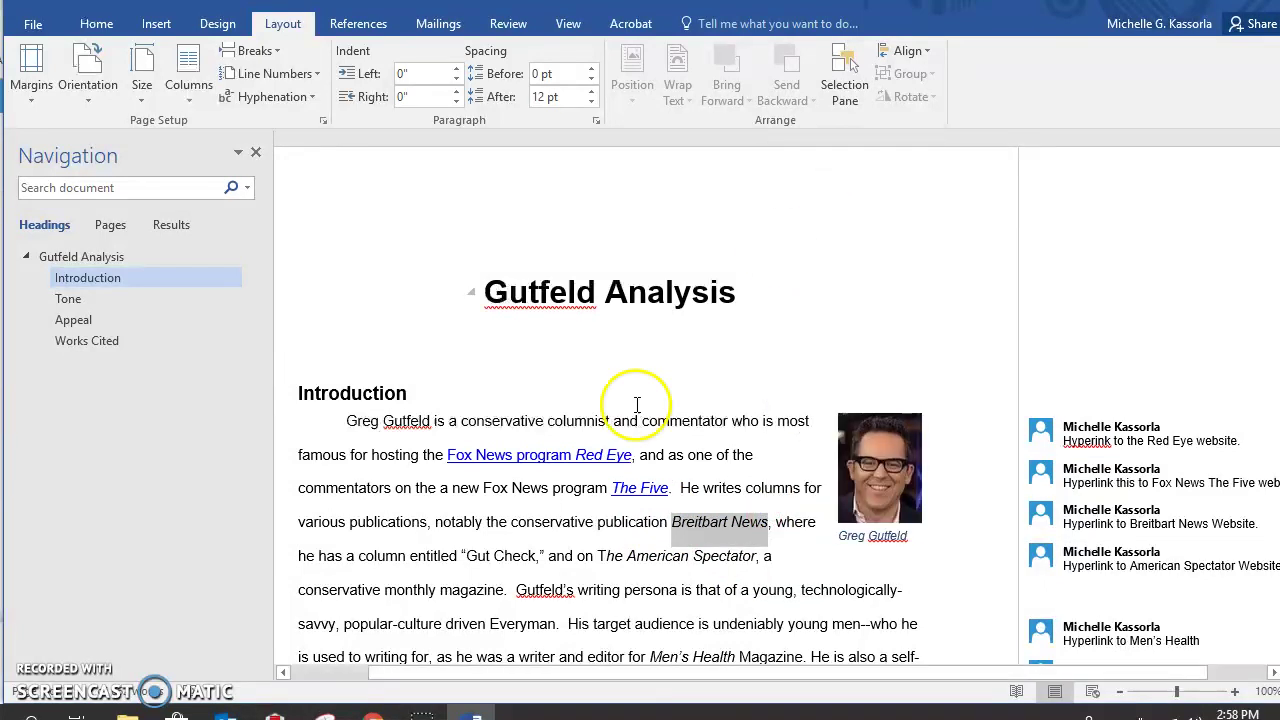
Switch to Chrome and open a new tab with an empty address bar
click(373, 713)
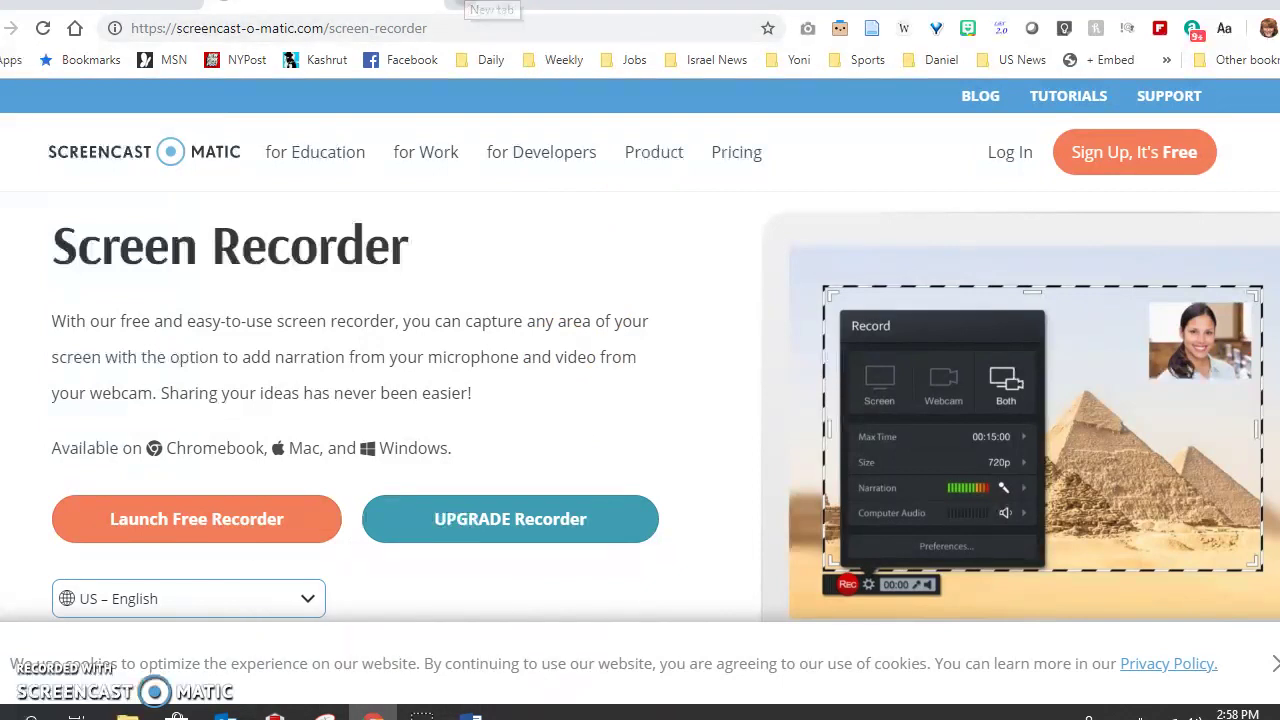
click(459, 14)
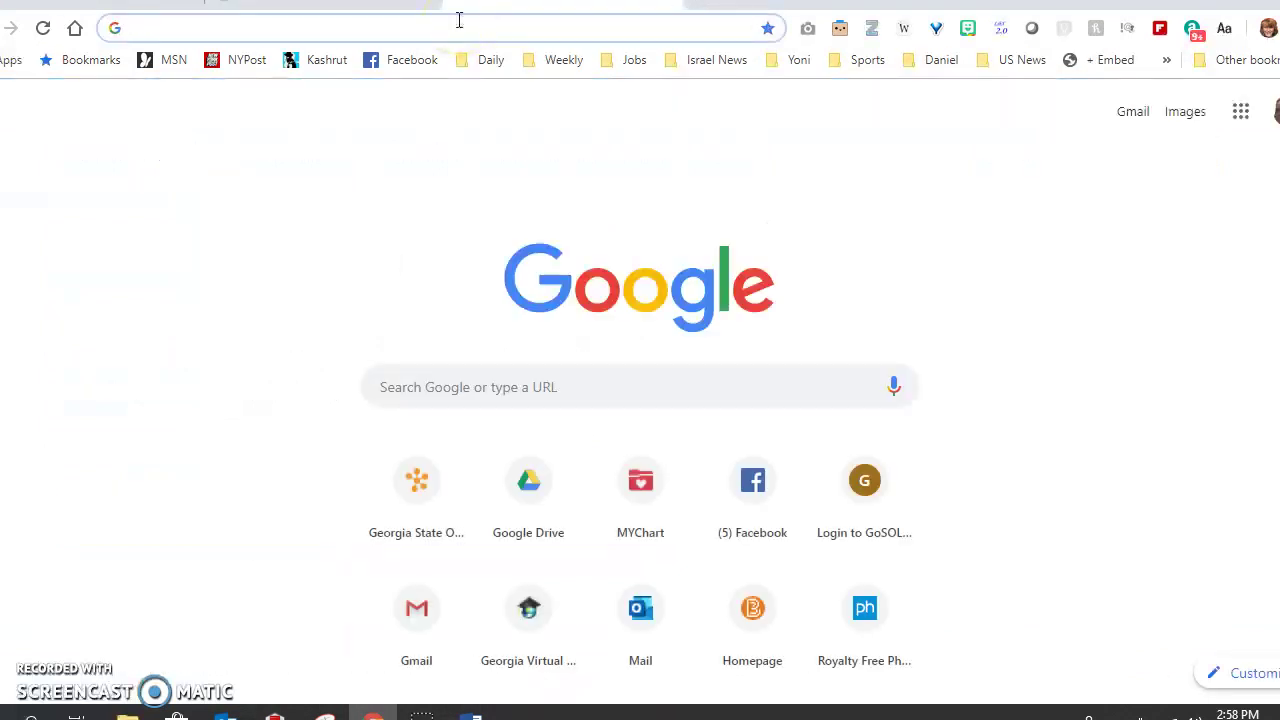
text(v)
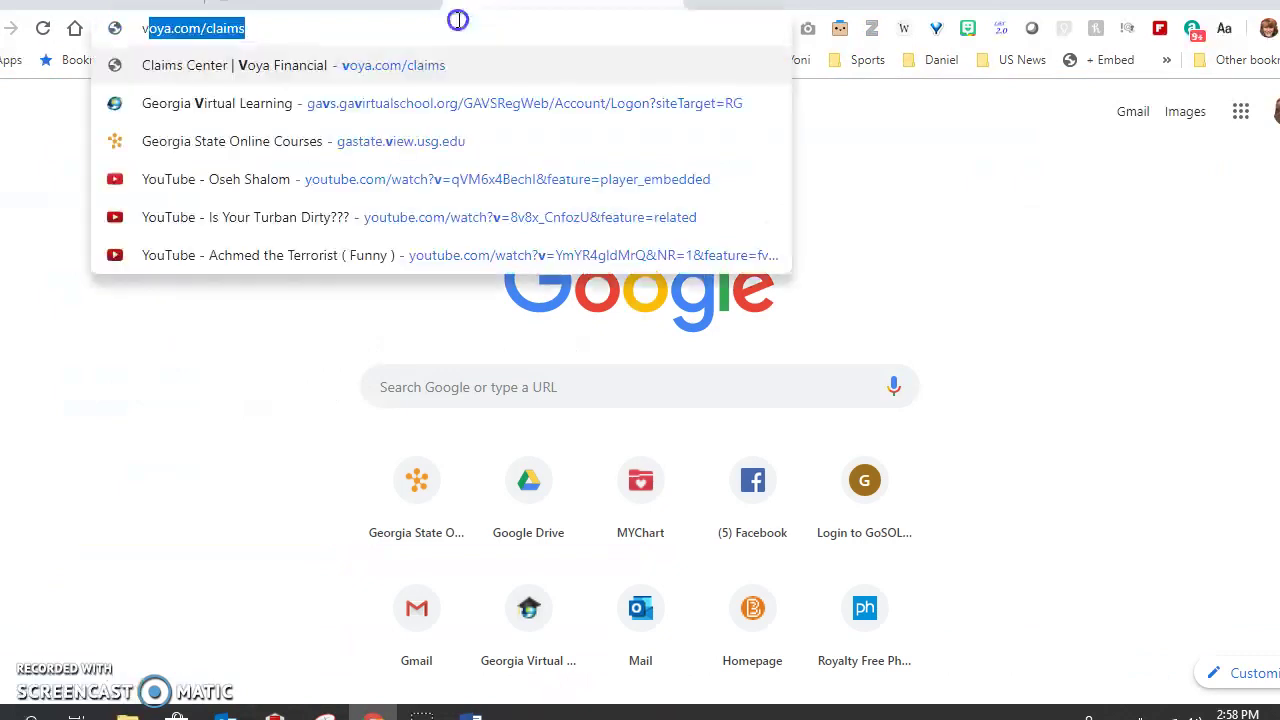
key(Delete)
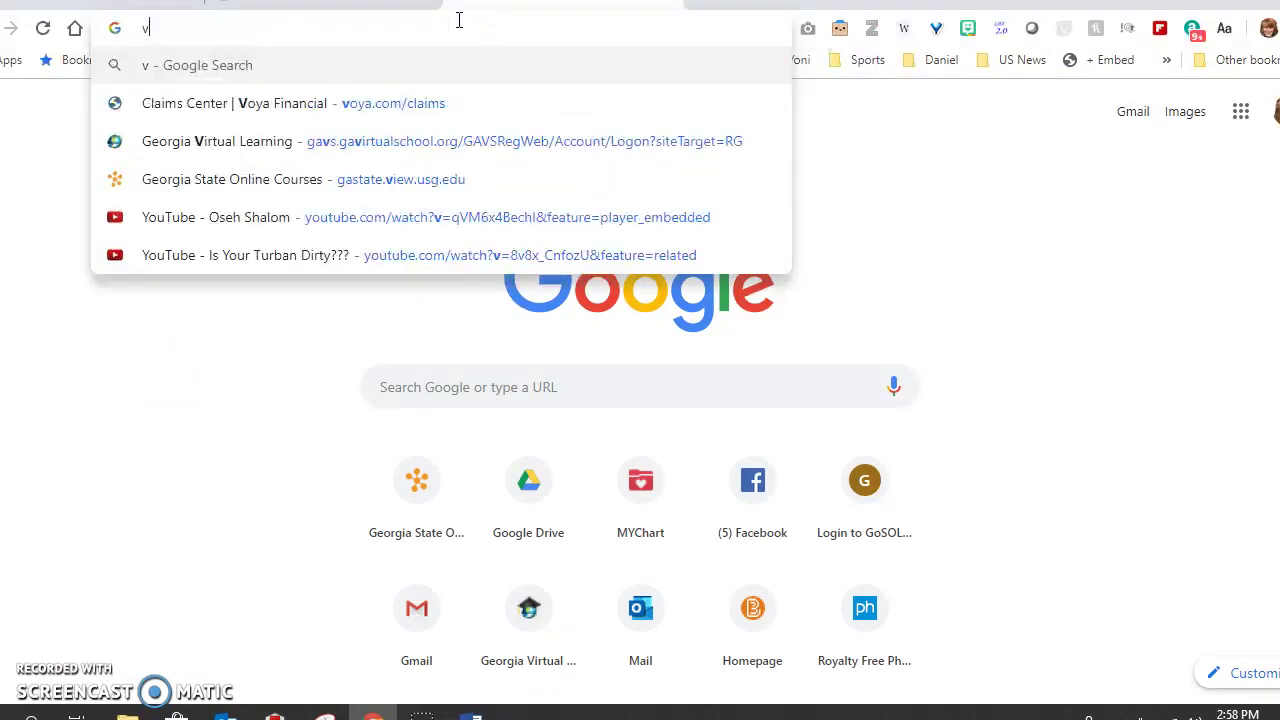
key(BackSpace)
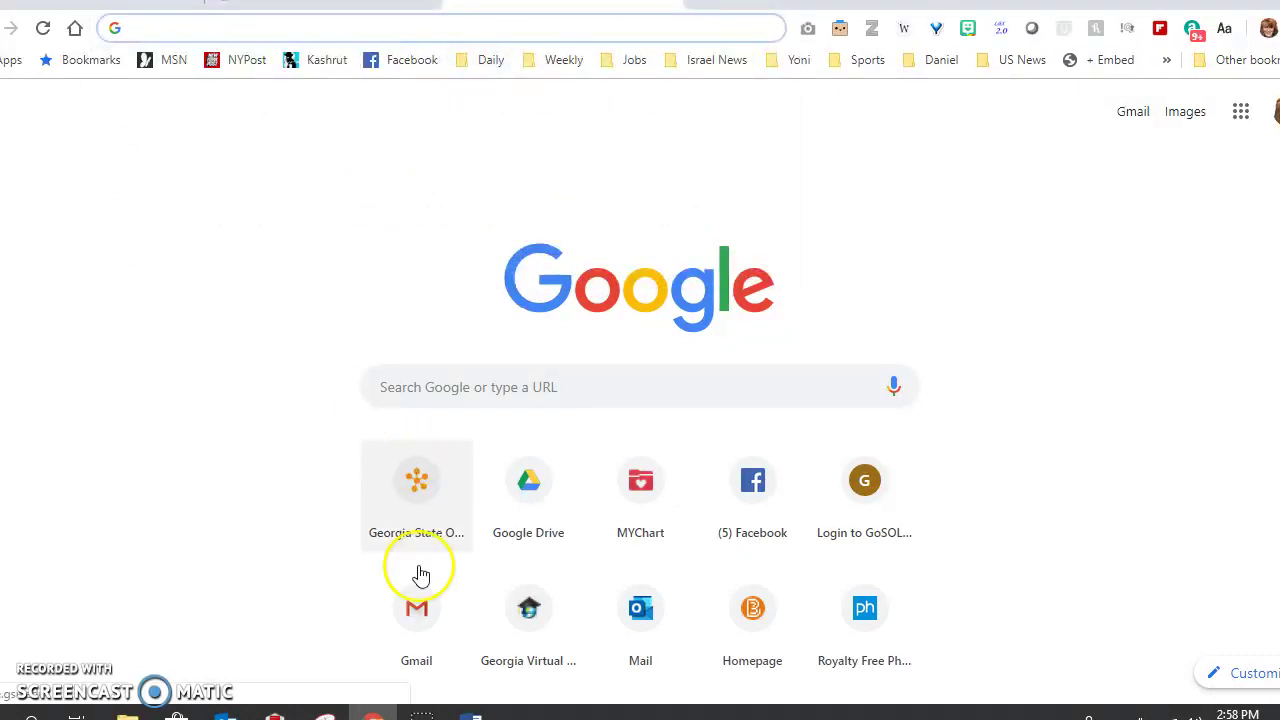
Return to Word and copy the selected "Breitbart News" text again
click(474, 716)
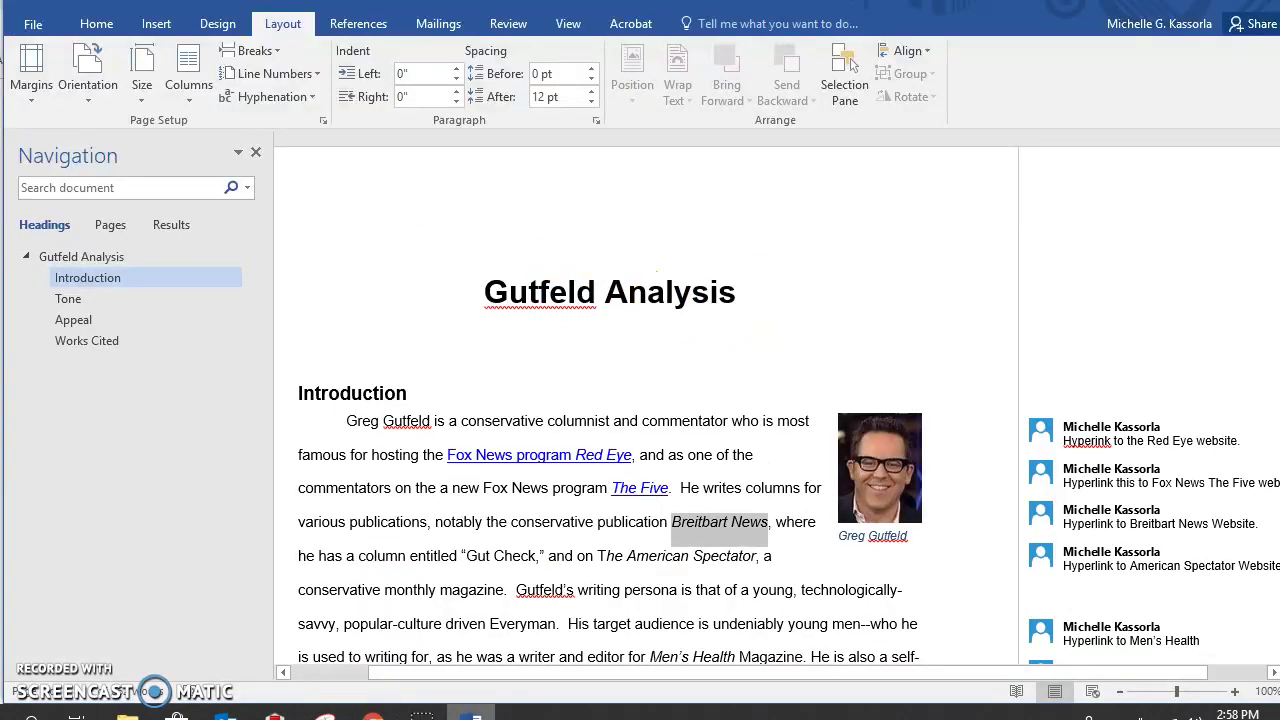
right_click(697, 533)
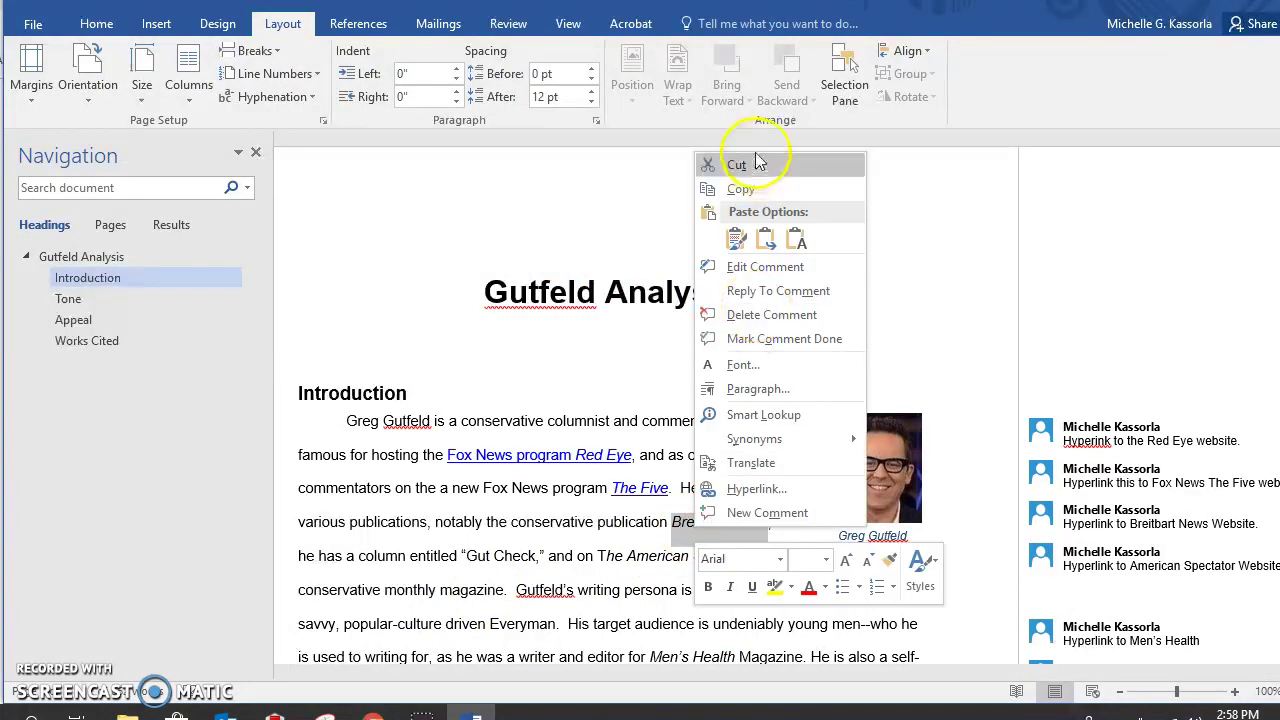
click(750, 193)
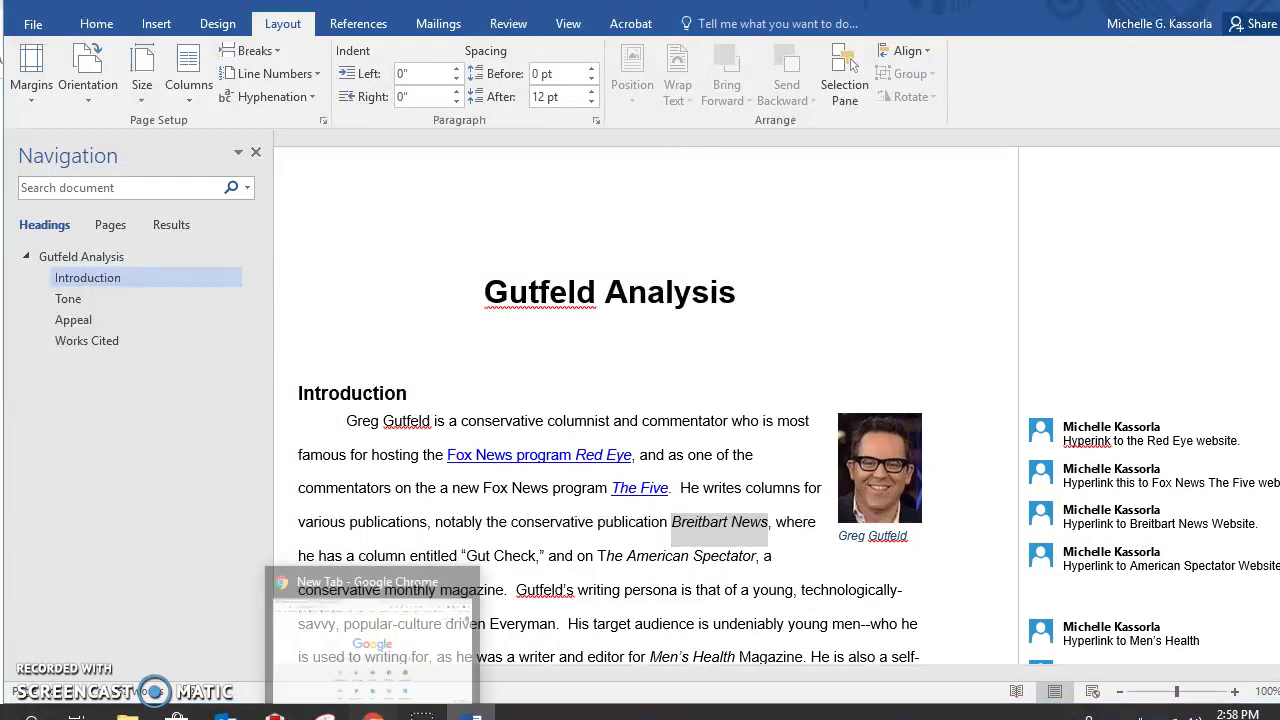
Switch to Chrome, search Google for "Breitbart News" and open the Breitbart News Network result
click(373, 712)
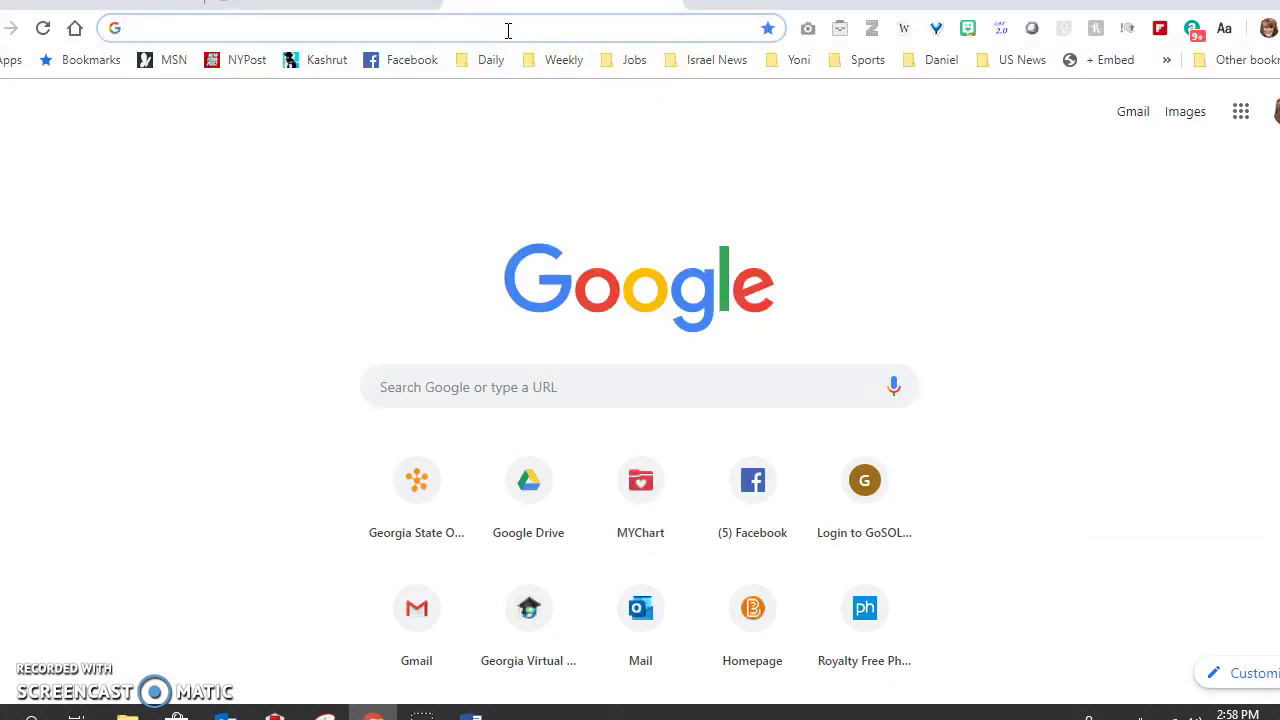
key(ctrl+v)
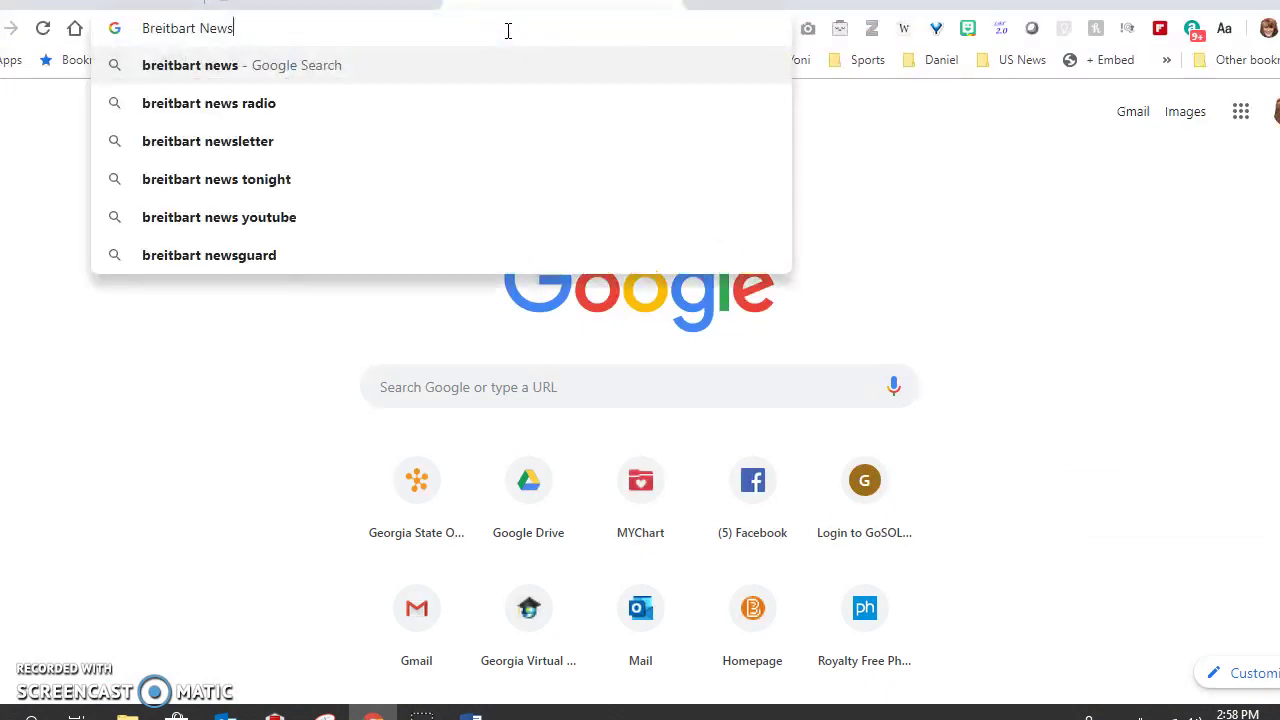
key(Return)
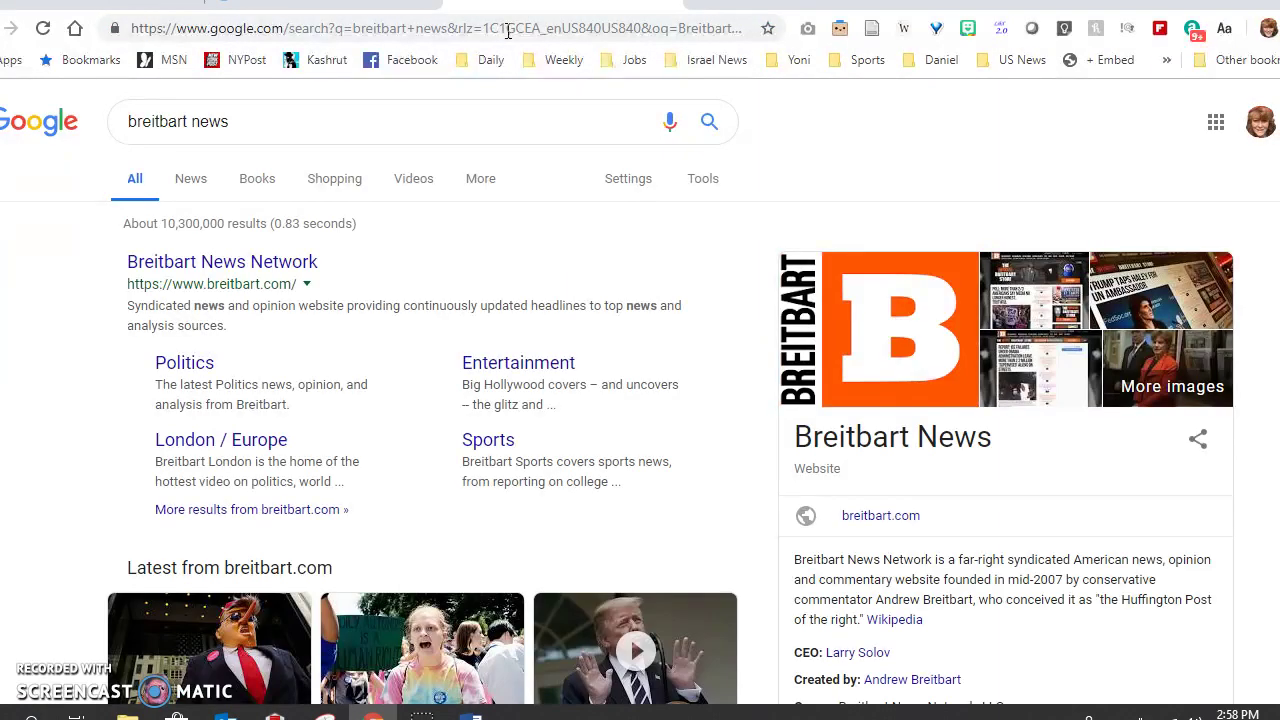
click(240, 268)
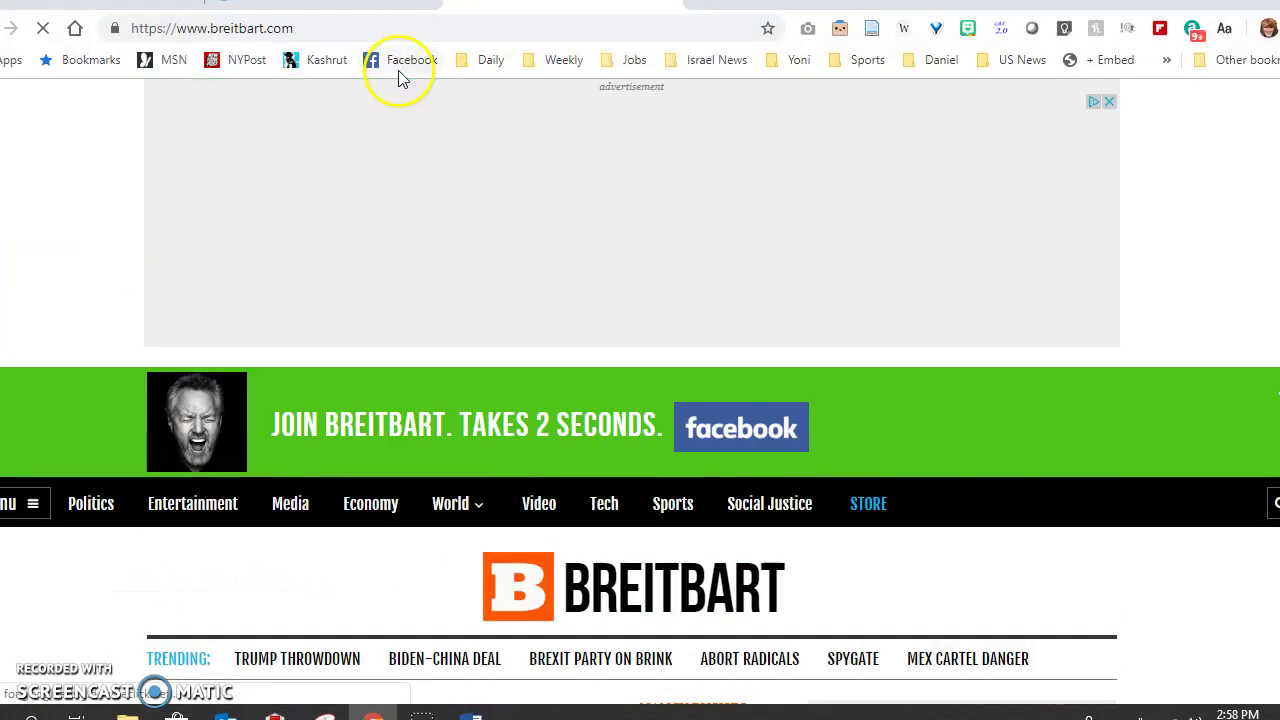
Copy the web address of the Breitbart home page
click(342, 22)
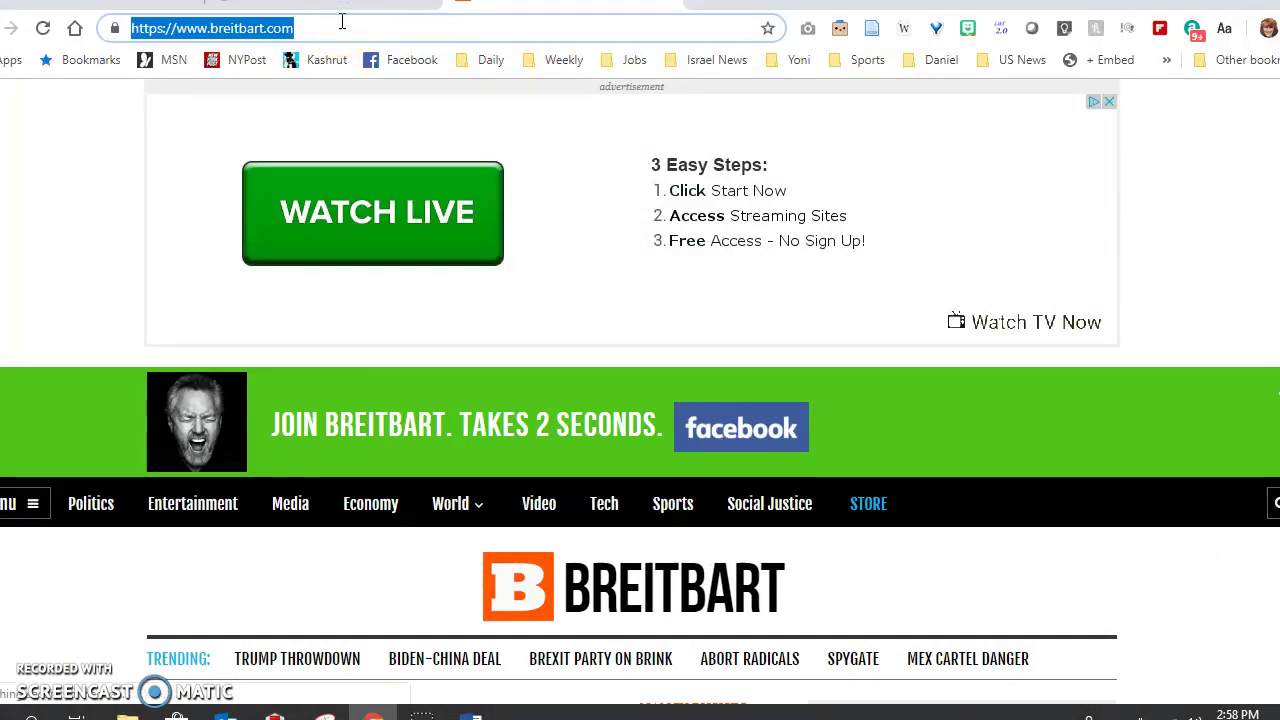
right_click(343, 24)
click(363, 130)
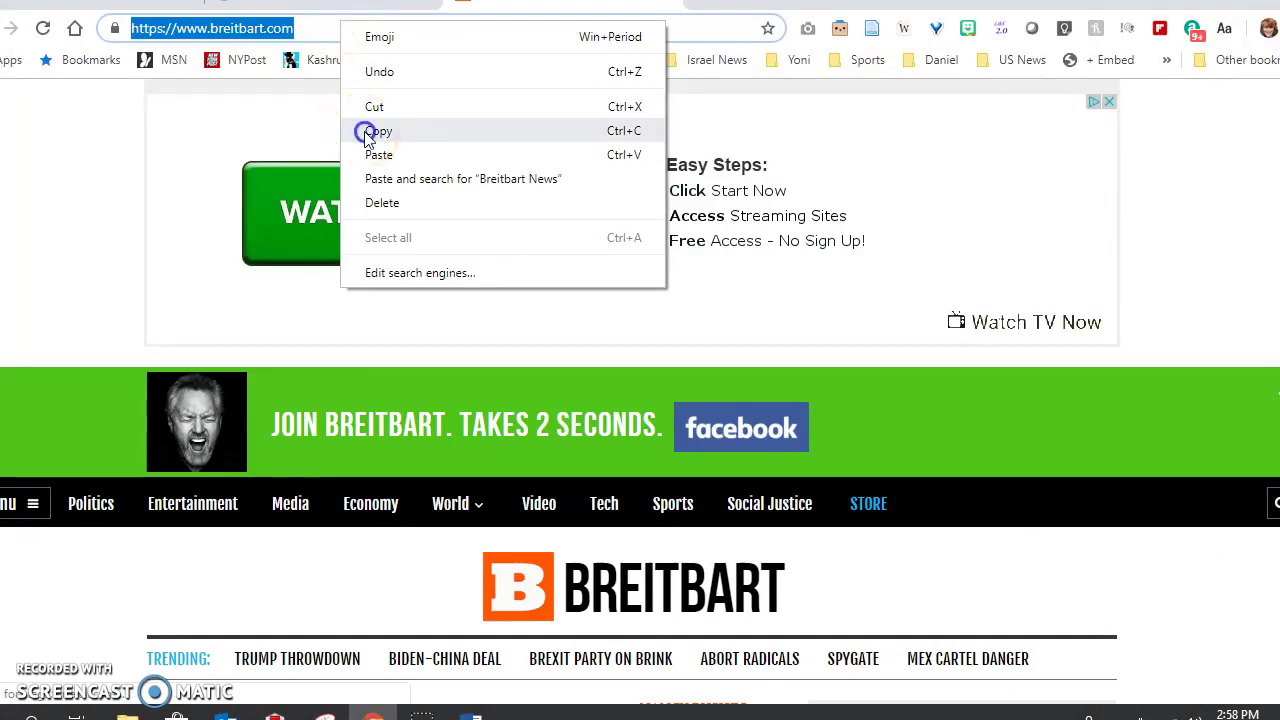
click(472, 714)
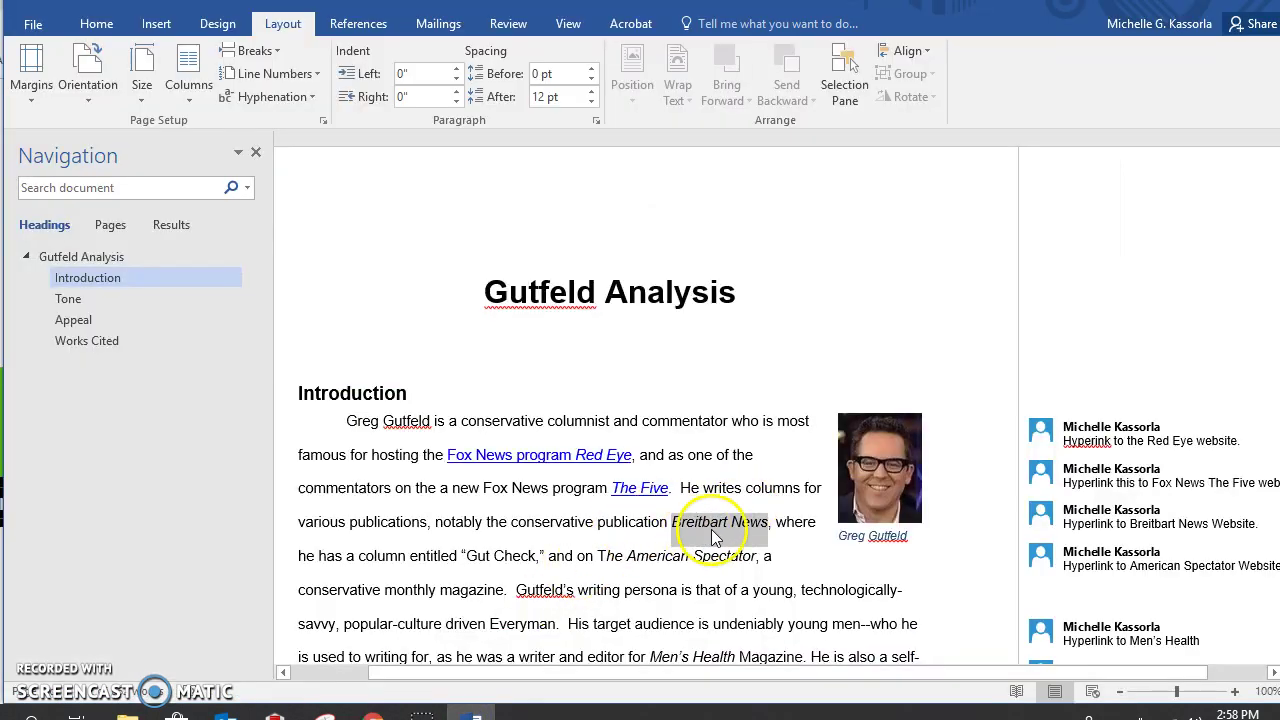
mouse_move(712, 535)
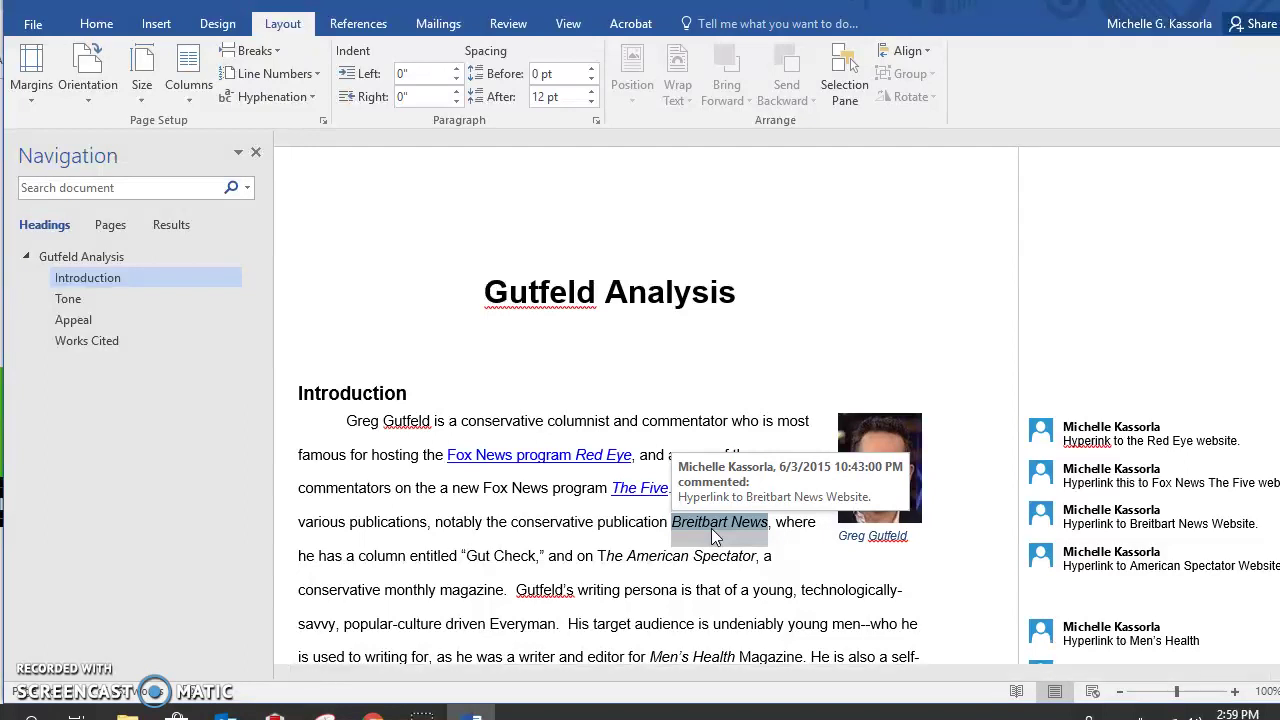
key(ctrl+k)
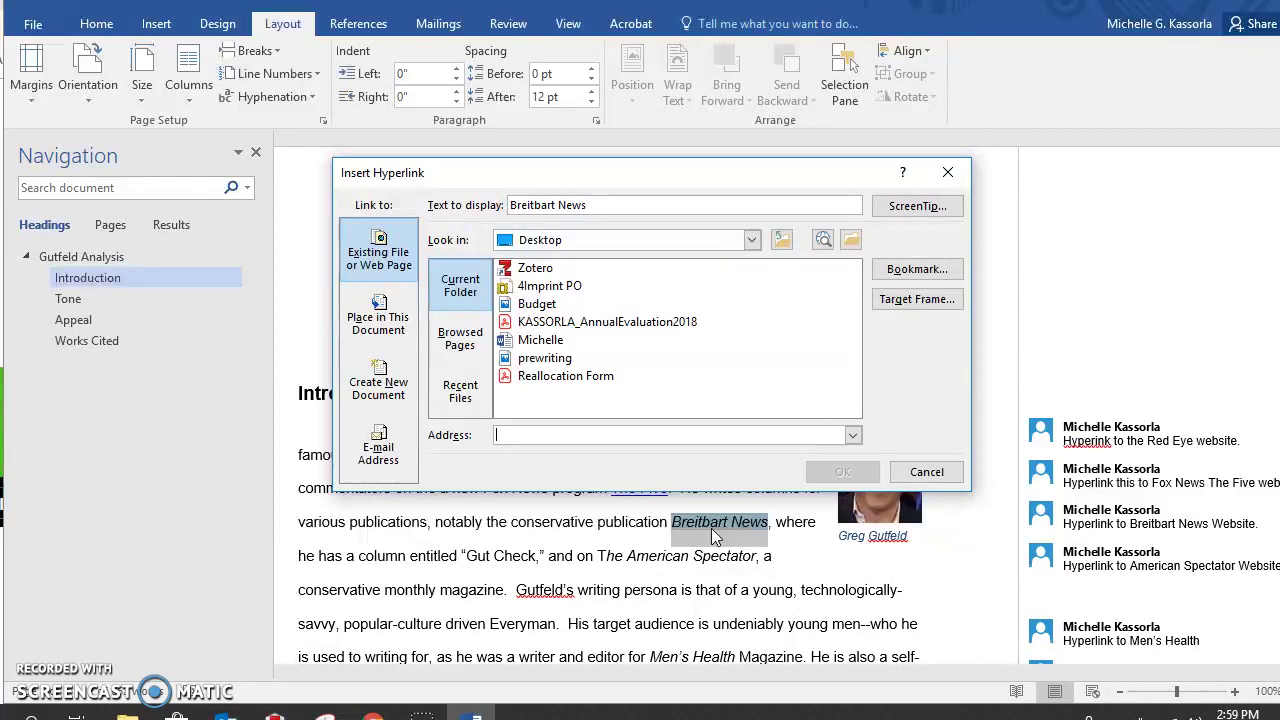
key(ctrl+v)
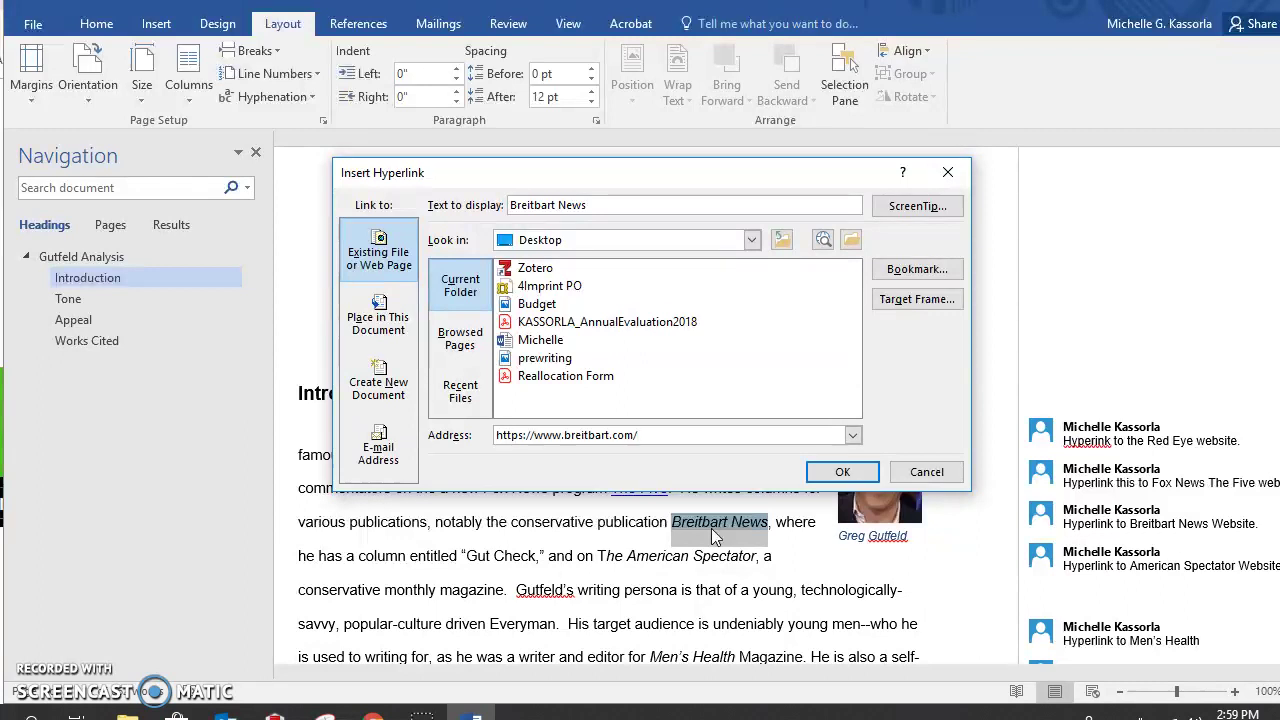
click(843, 472)
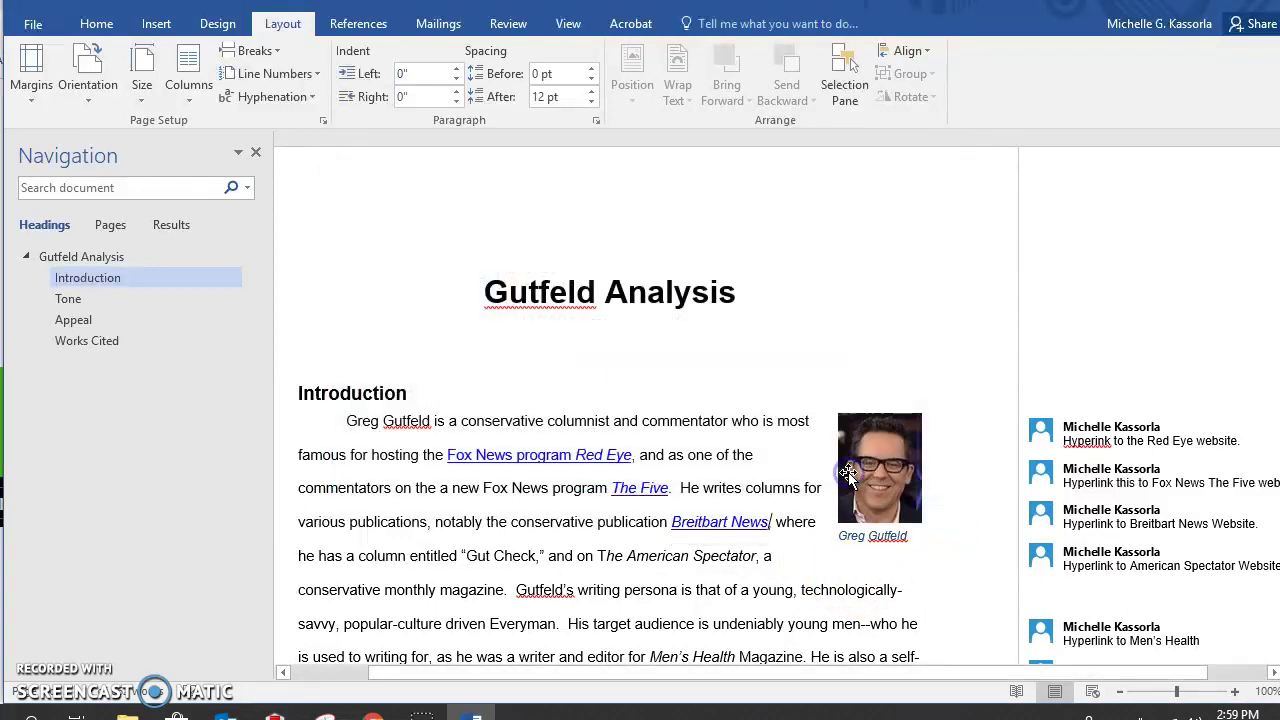
Select "The American Spectator" in the Introduction paragraph and copy it
click(597, 555)
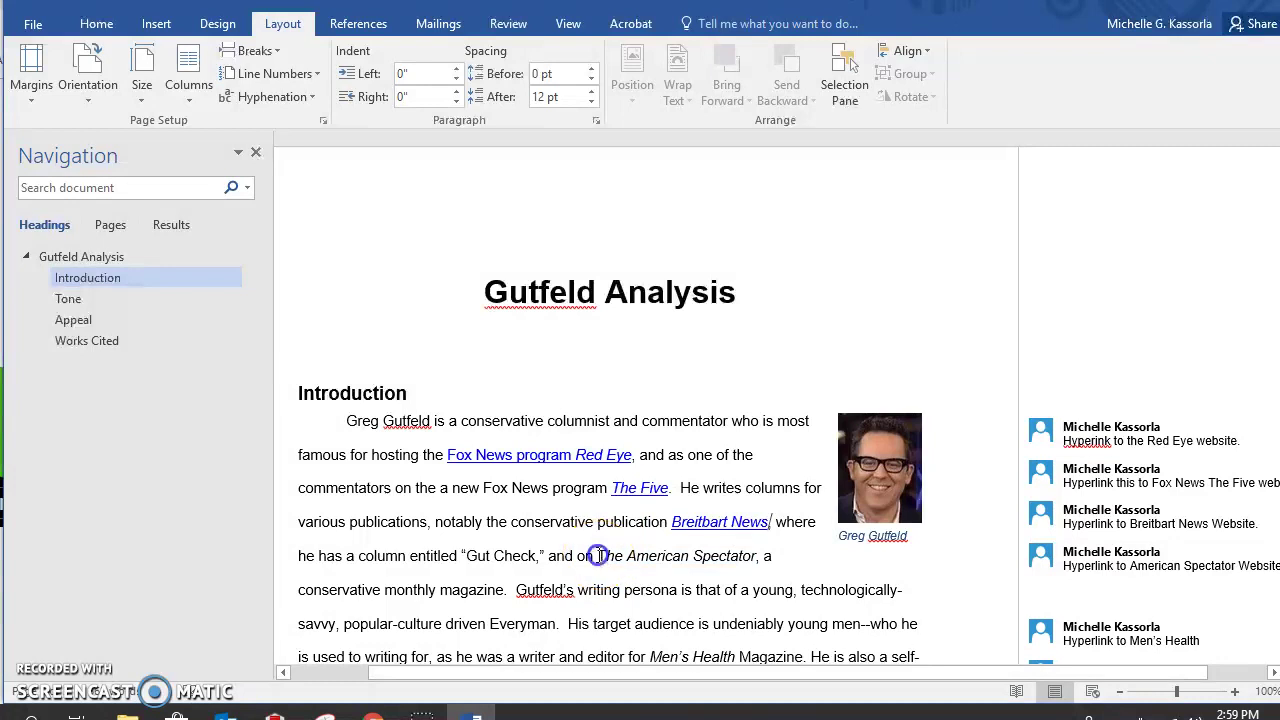
drag(597, 555, 675, 562)
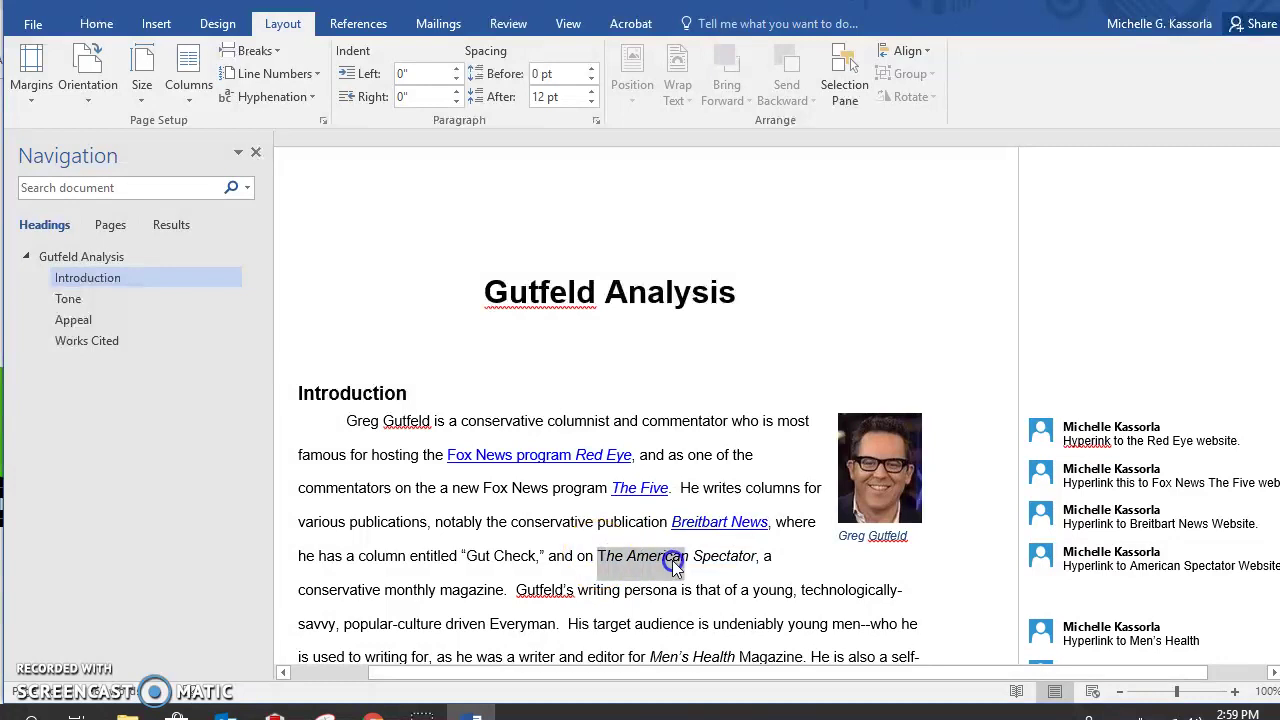
right_click(743, 557)
click(818, 218)
Switch to Chrome, search Google for "The American Spectator" and open the spectator.org result
click(373, 712)
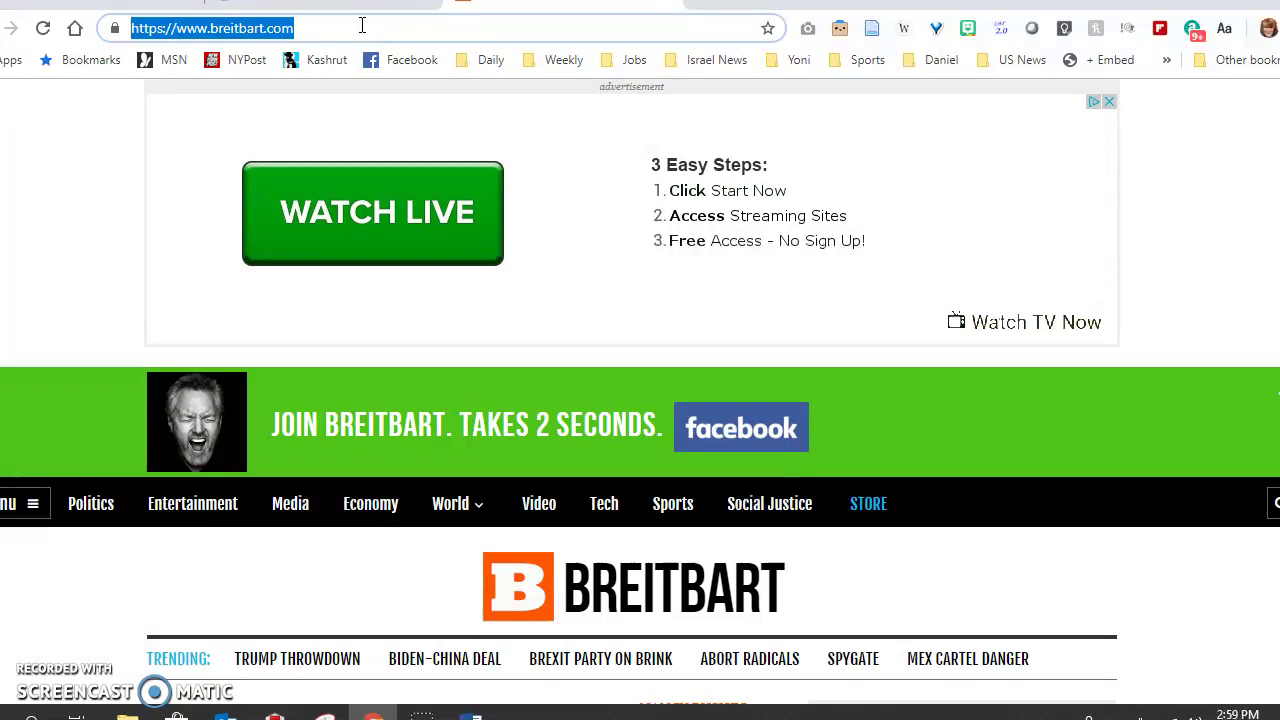
key(ctrl+v)
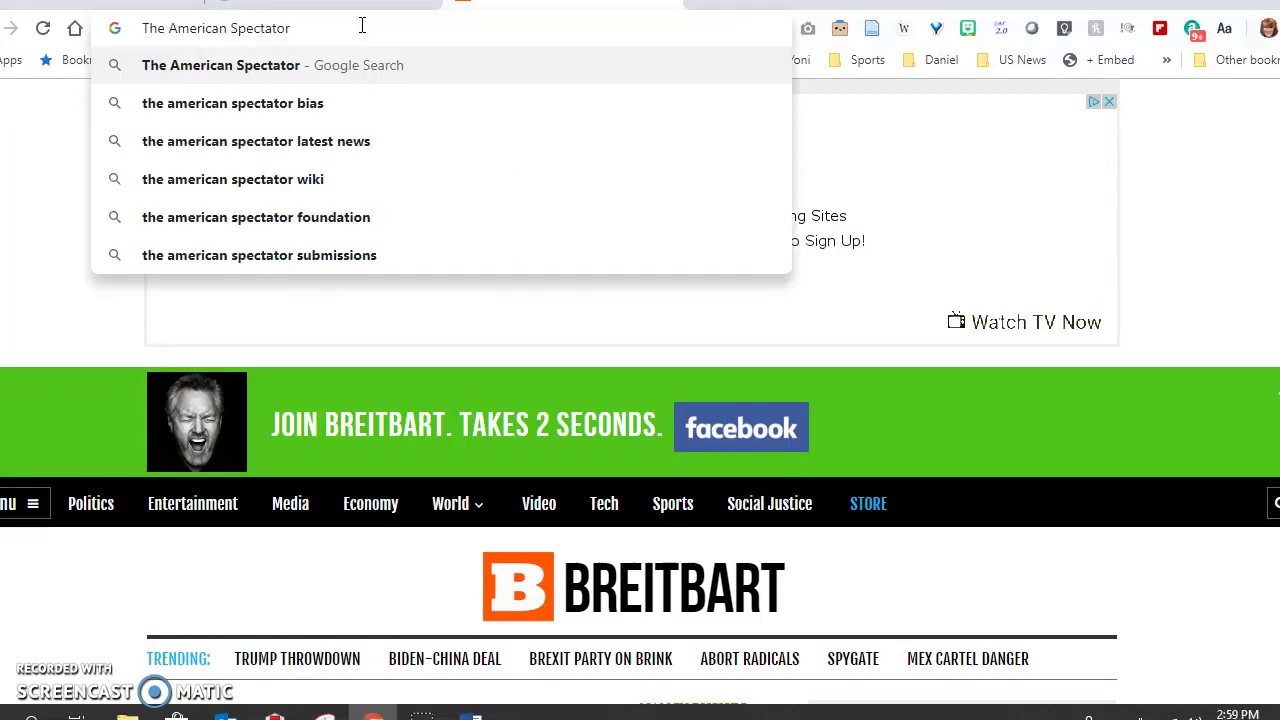
key(Return)
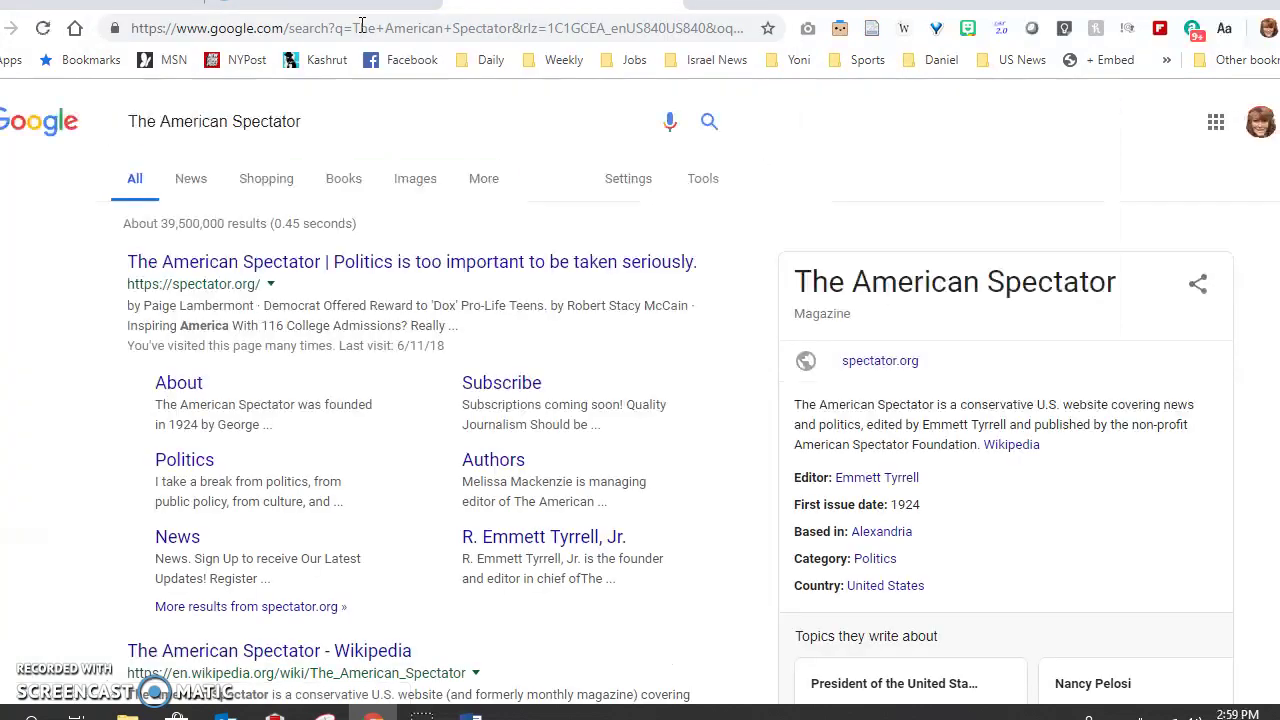
click(207, 263)
Copy the web address of The American Spectator home page
click(261, 28)
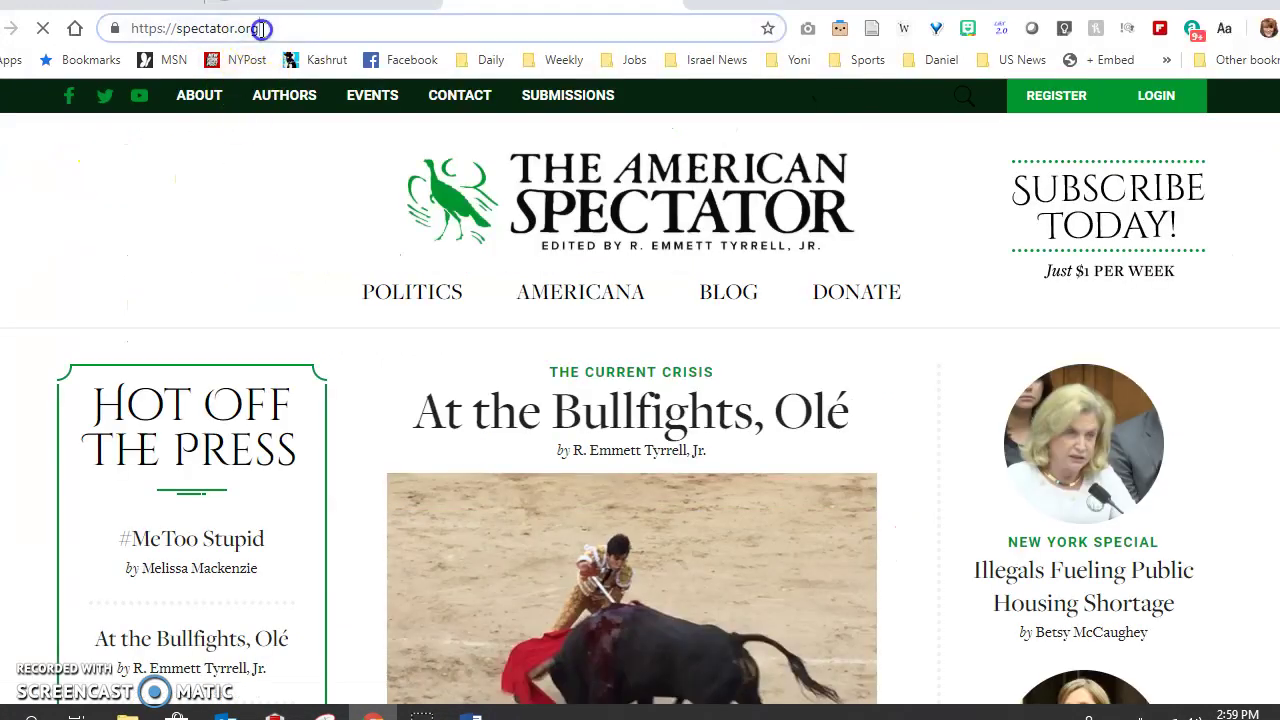
right_click(263, 28)
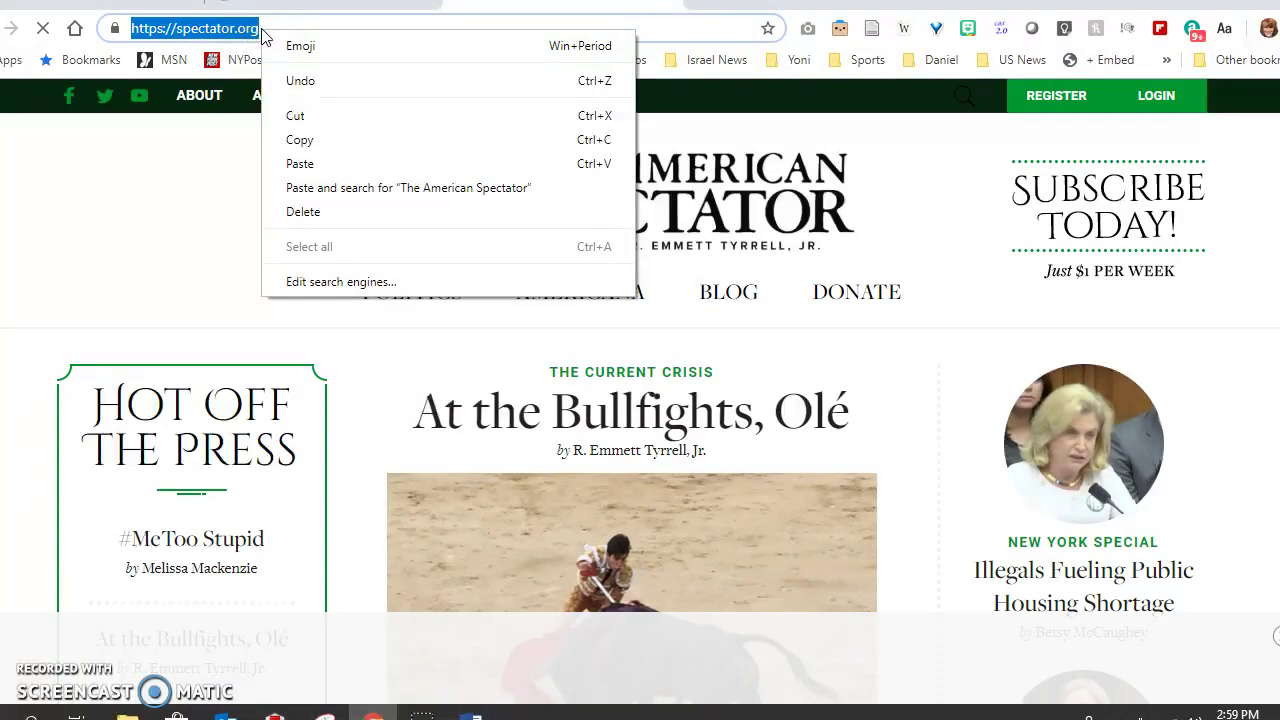
click(300, 141)
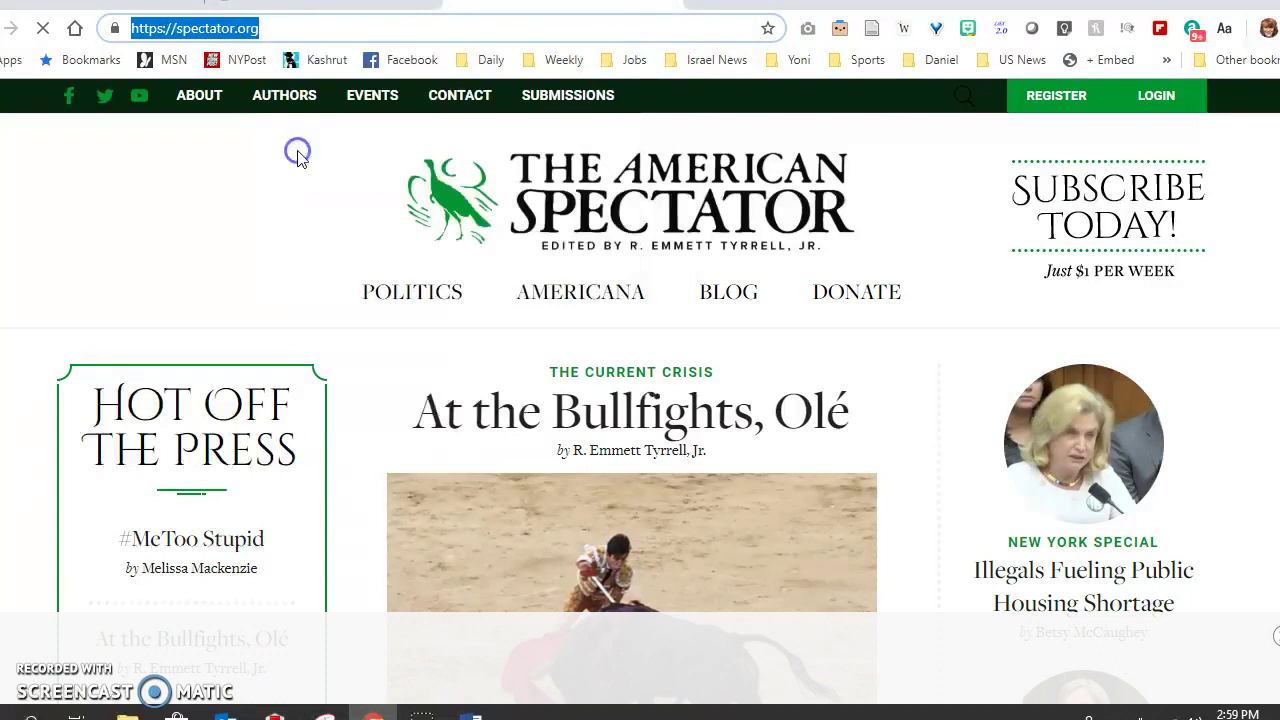
click(475, 716)
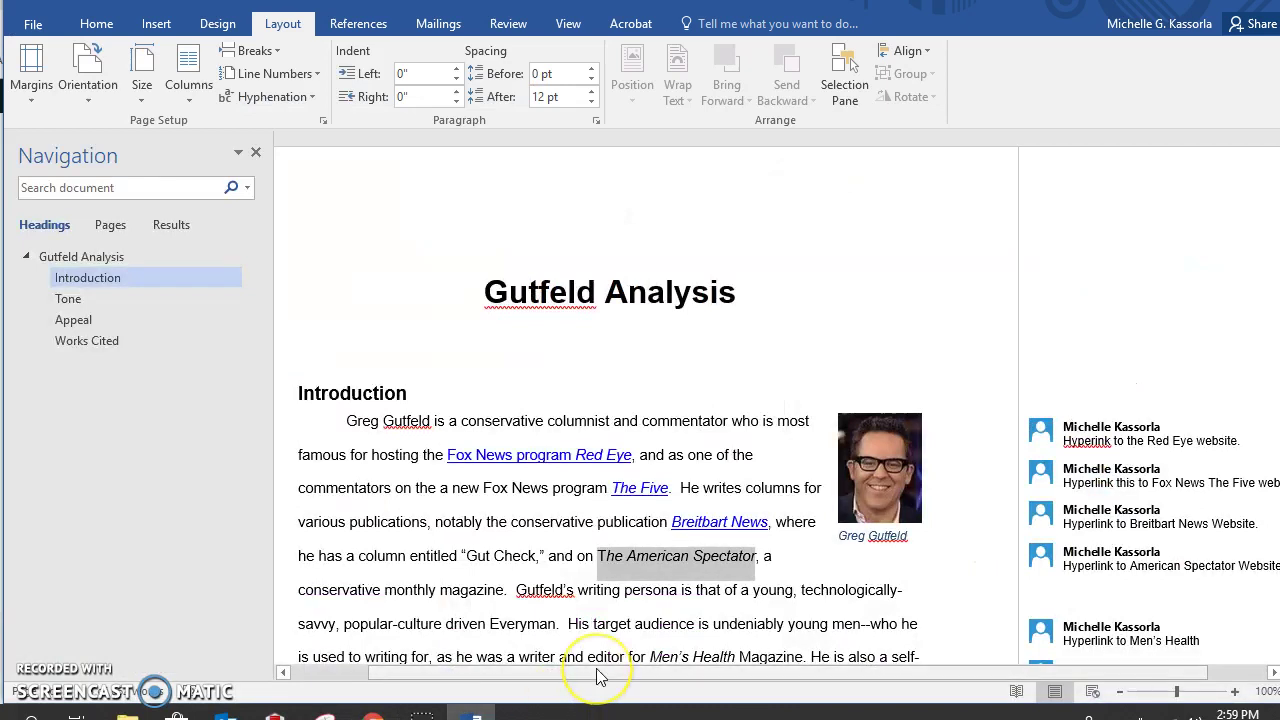
key(ctrl+k)
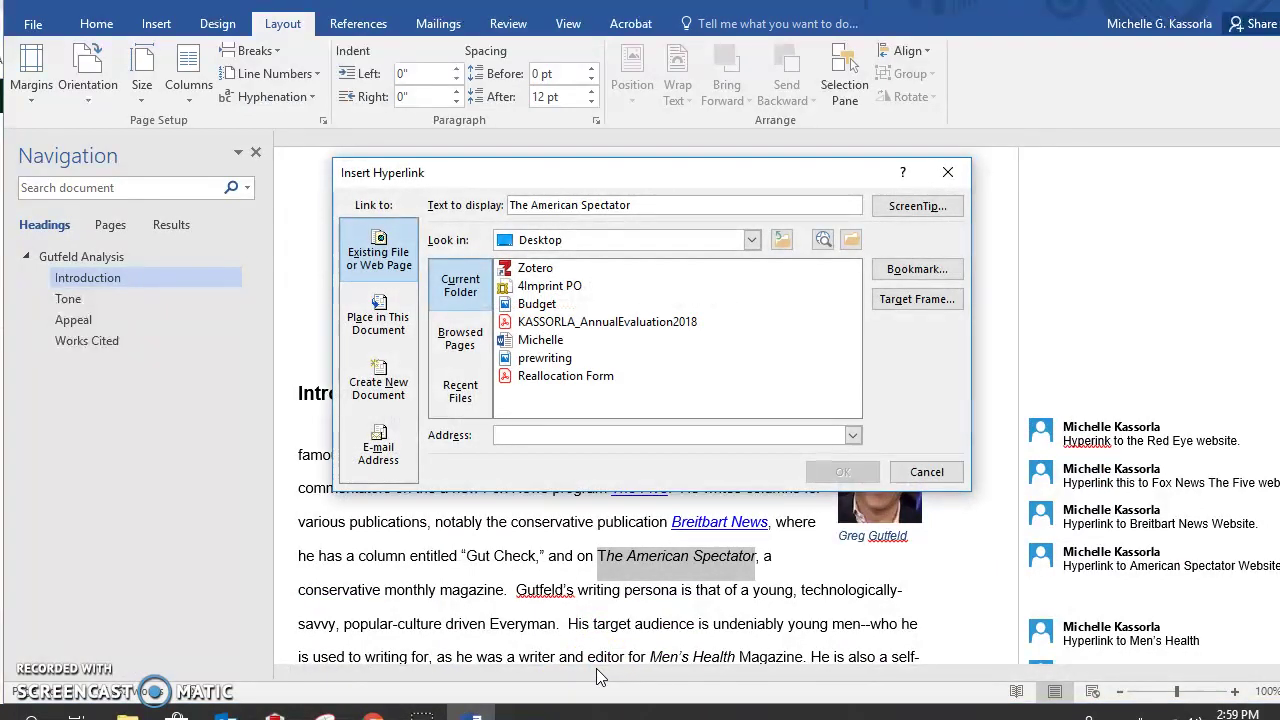
key(ctrl+v)
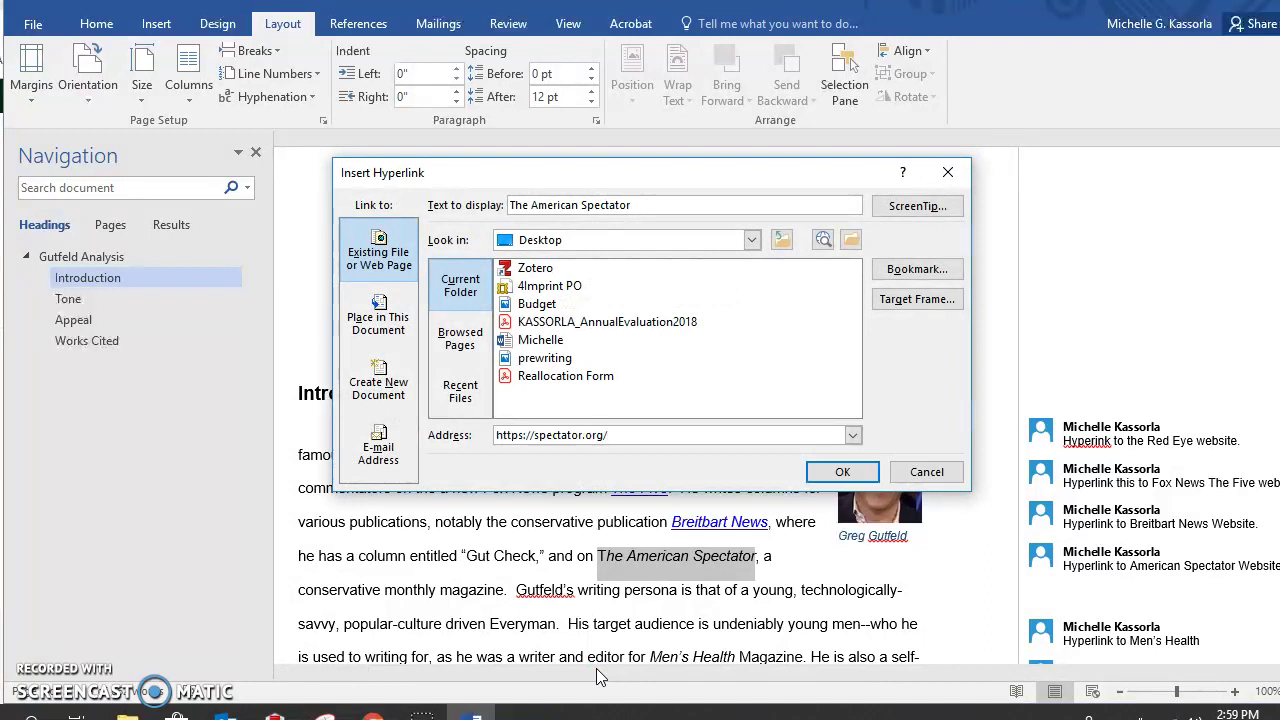
key(Return)
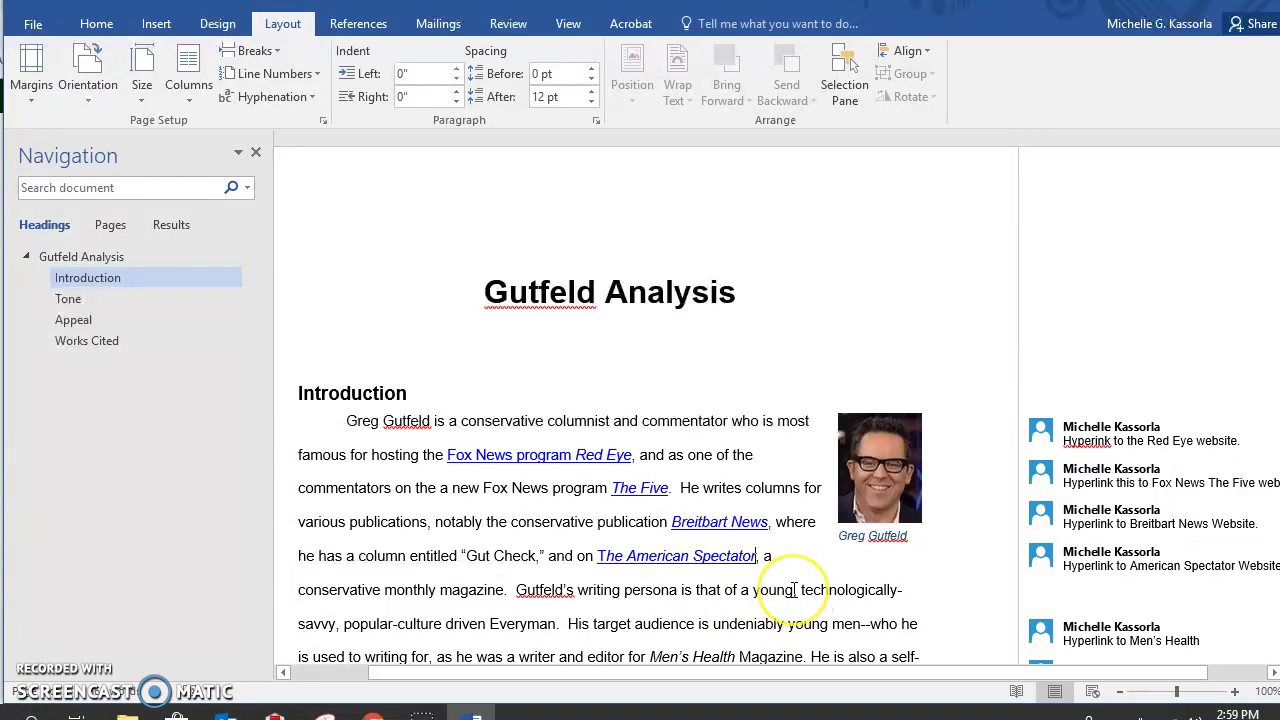
Select "Men's Health" in the Introduction paragraph and copy it
scroll(795, 590, down, 1)
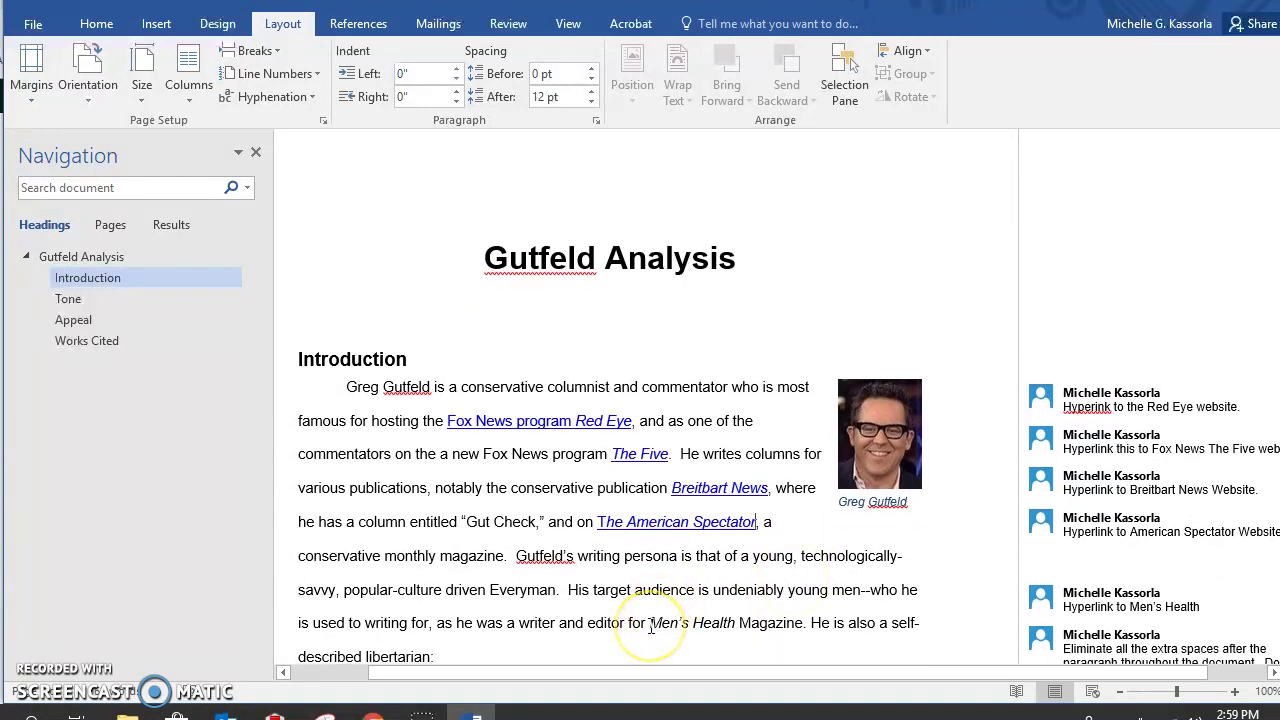
drag(650, 625, 786, 624)
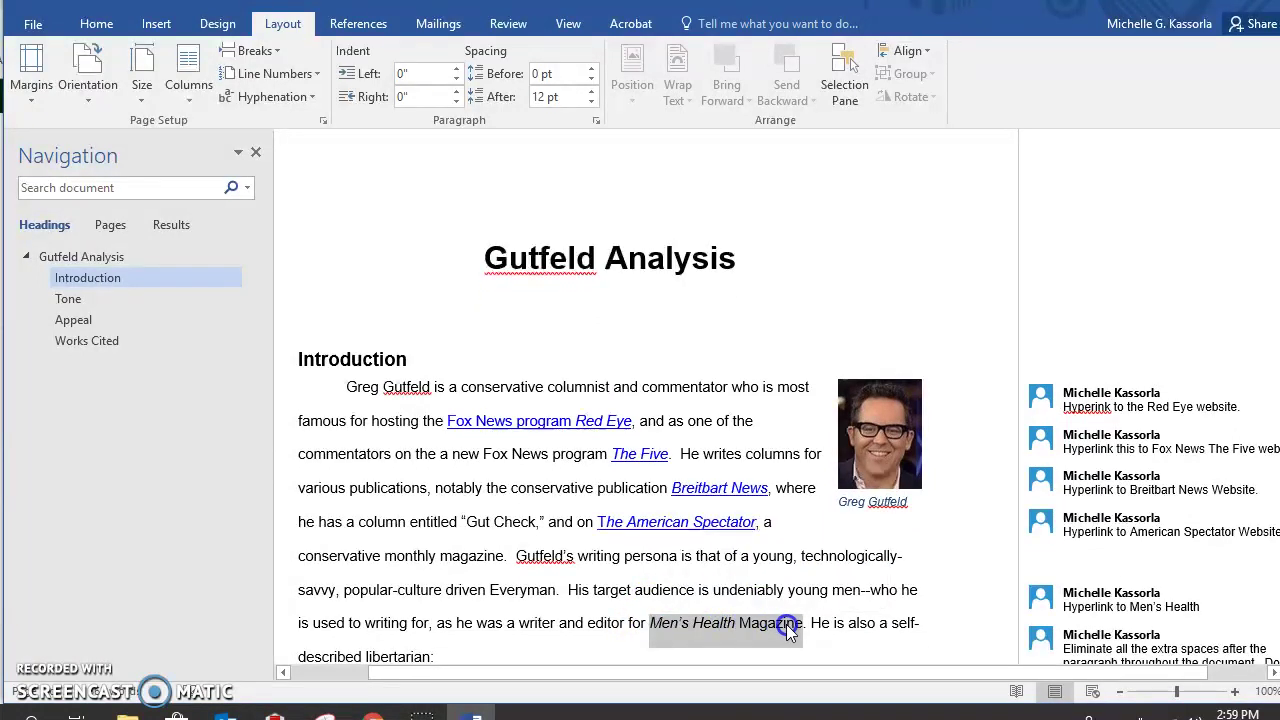
right_click(731, 622)
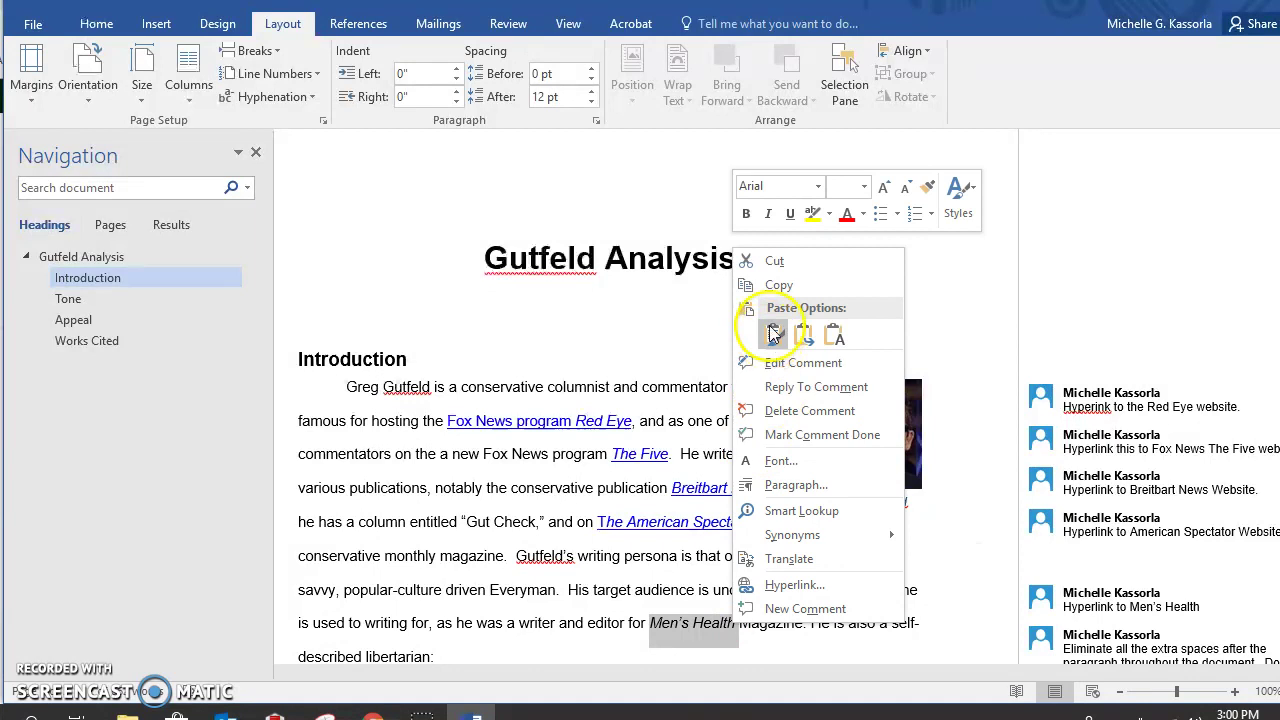
click(772, 285)
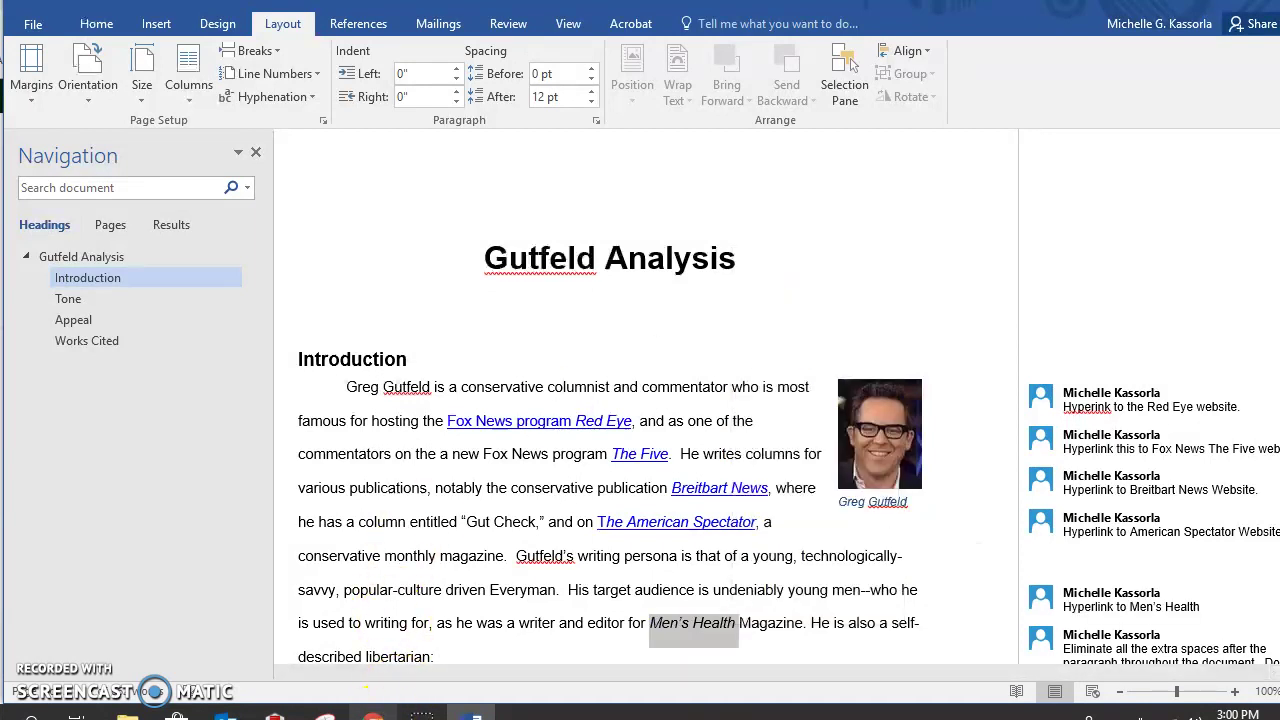
Switch to Chrome and search Google for "men's health magazine"
click(372, 716)
click(622, 30)
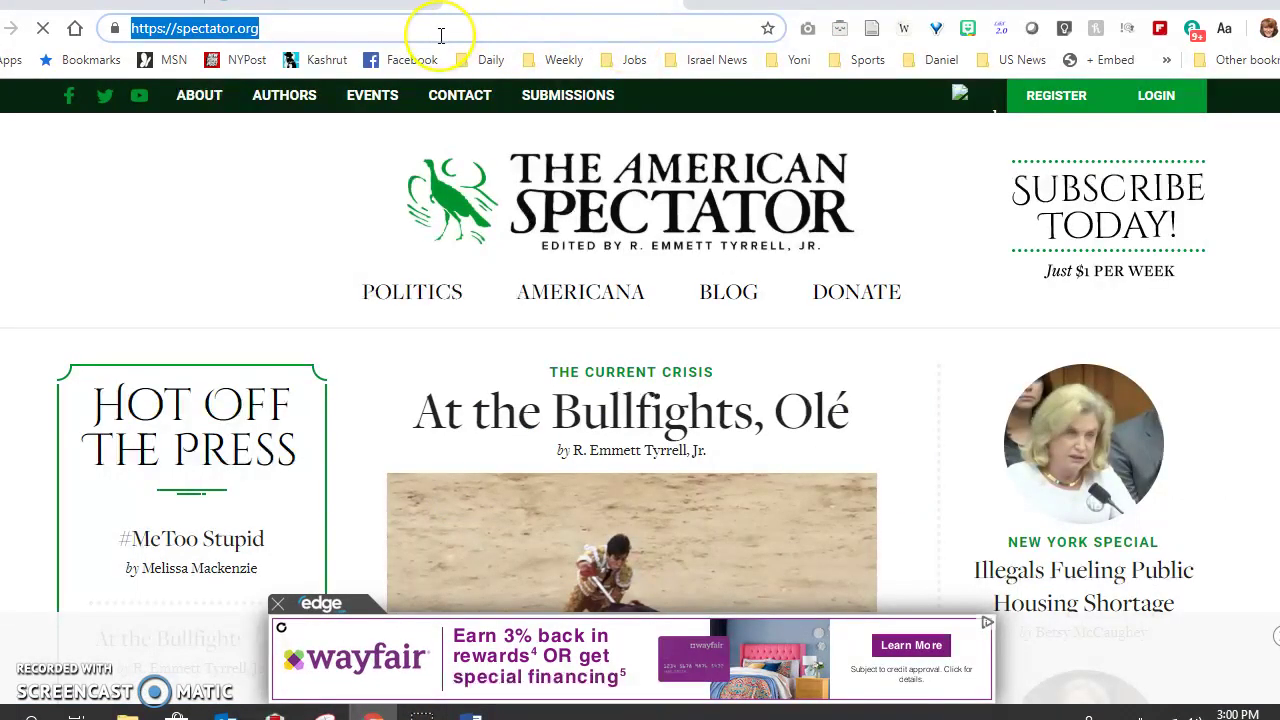
key(ctrl+v)
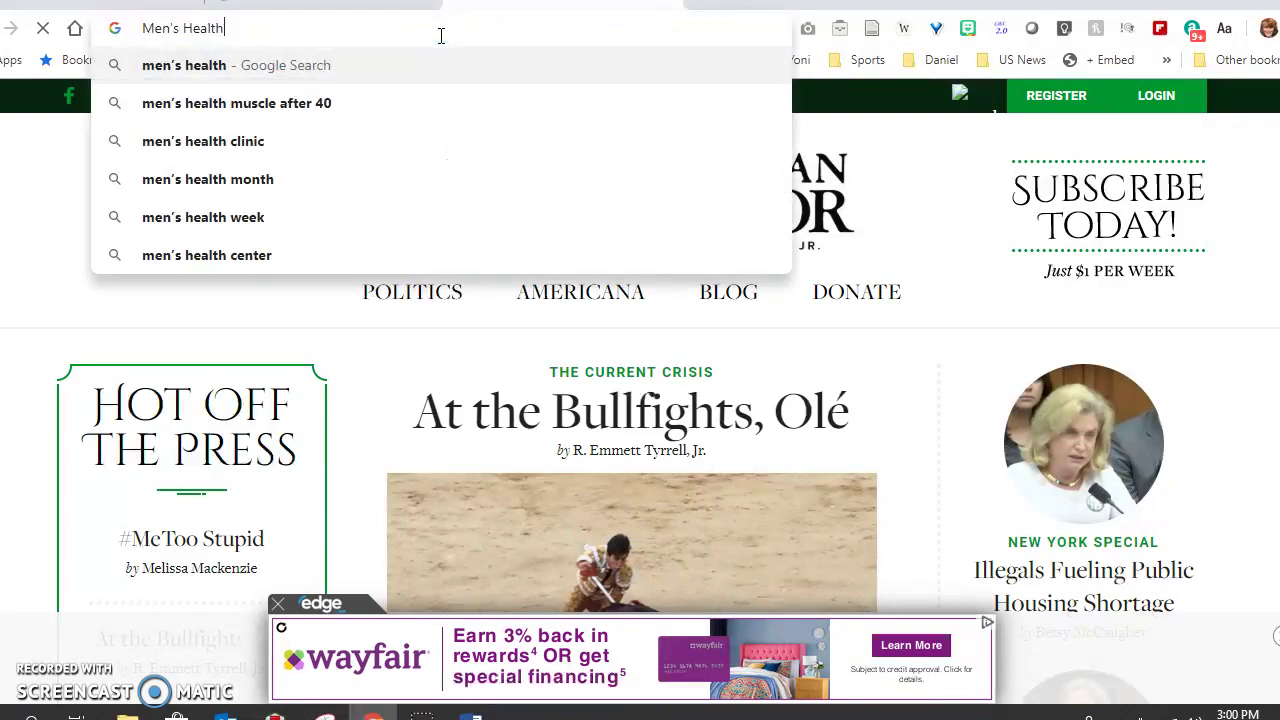
text(magazin)
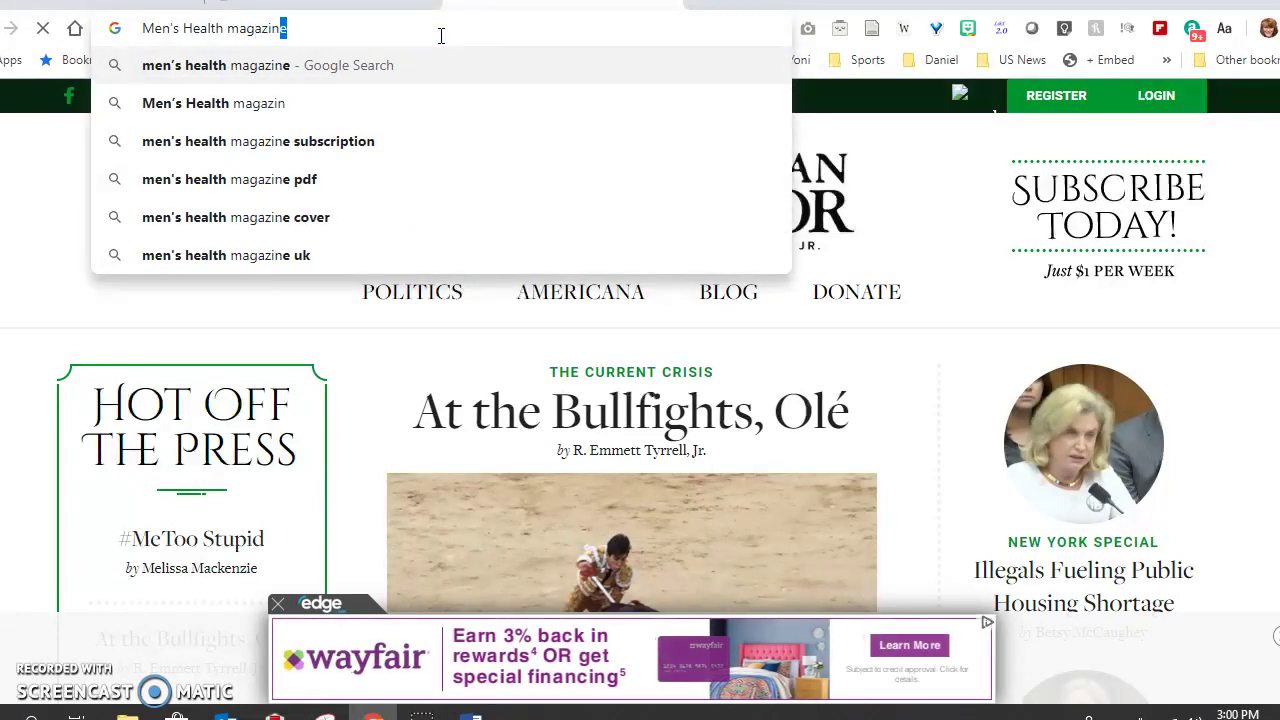
key(Return)
mouse_move(440, 36)
mouse_down()
mouse_move(243, 77)
mouse_move(329, 323)
mouse_up()
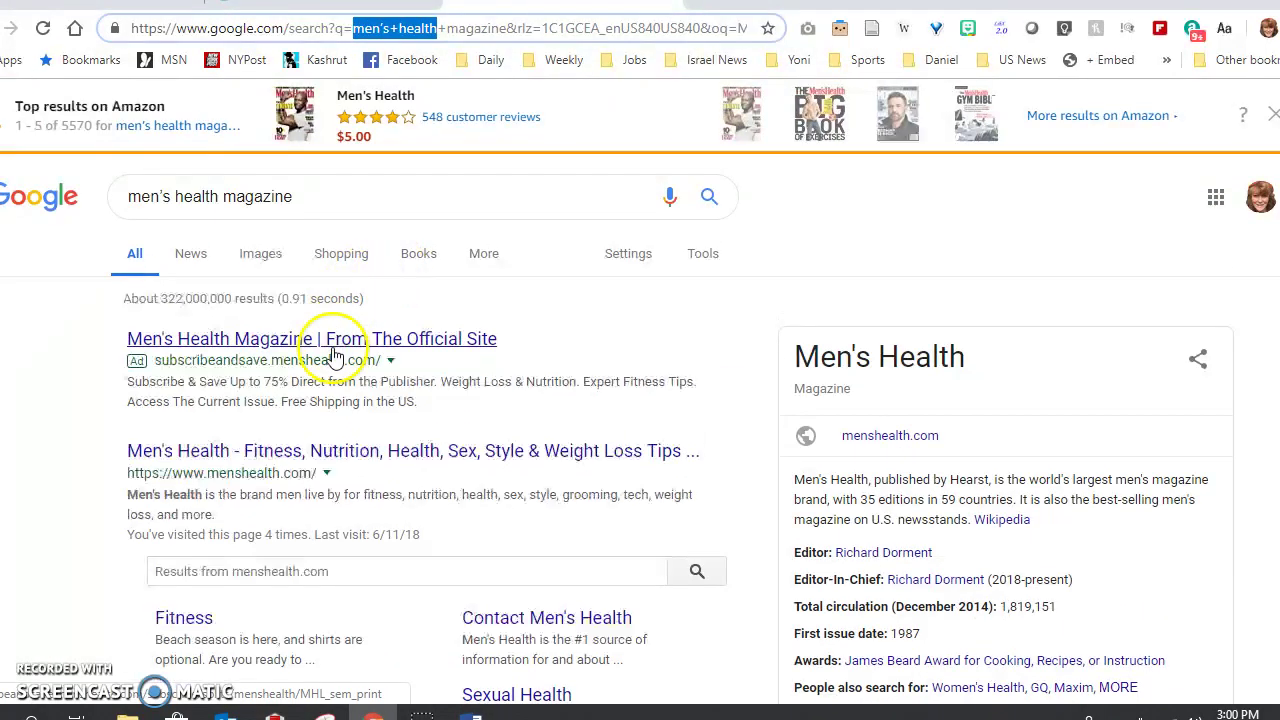